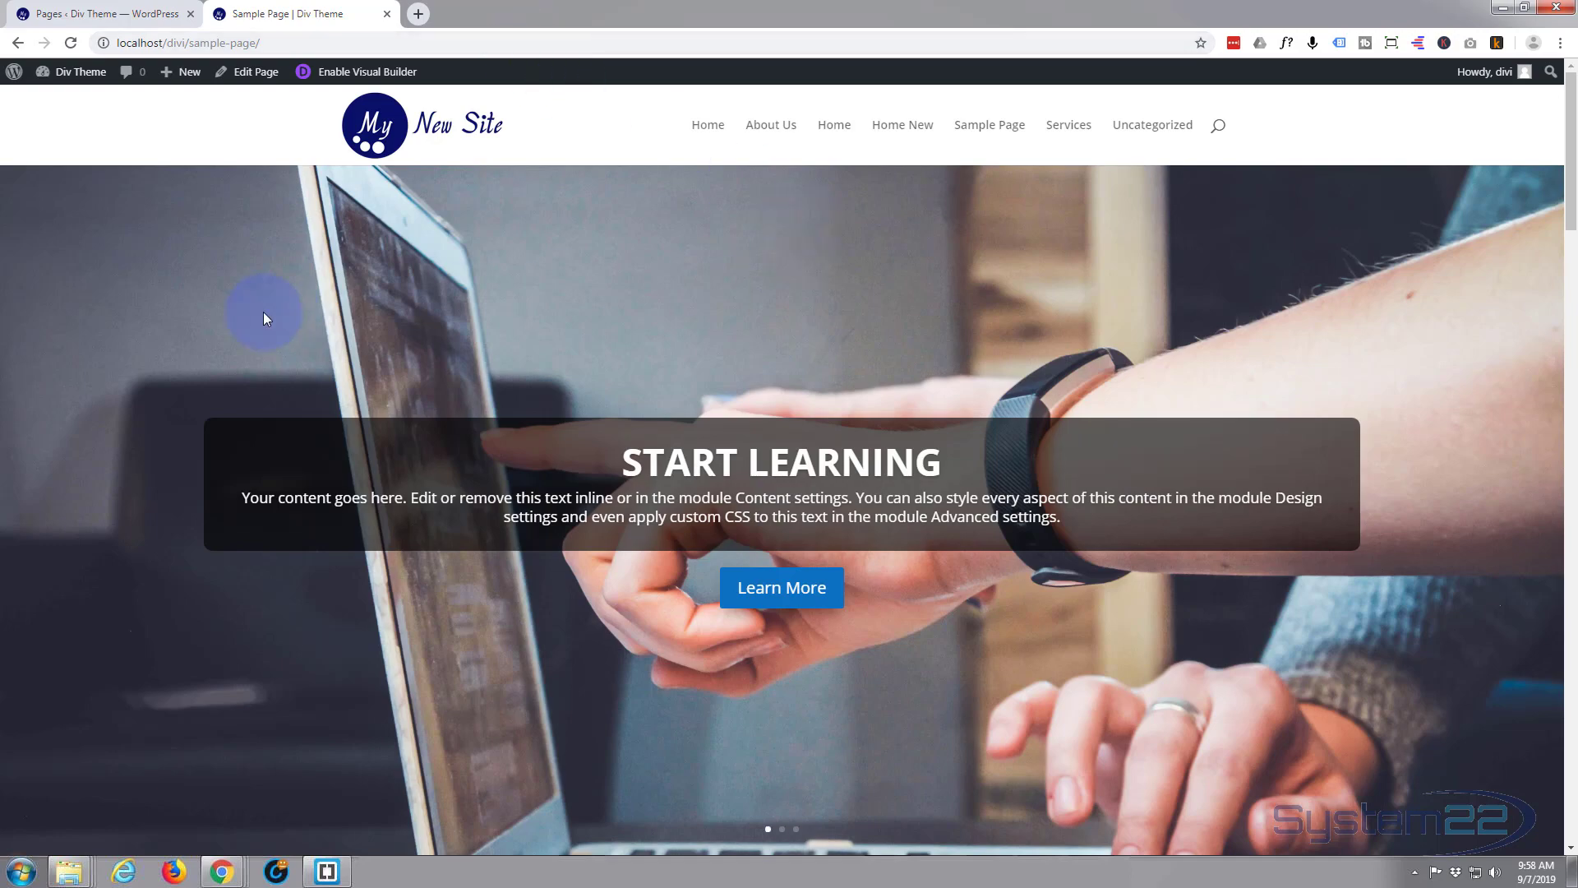
- Review the published sample page down to the laptop image box and examine its hover text effect
scroll(258, 309, down, 2)
scroll(259, 313, down, 10)
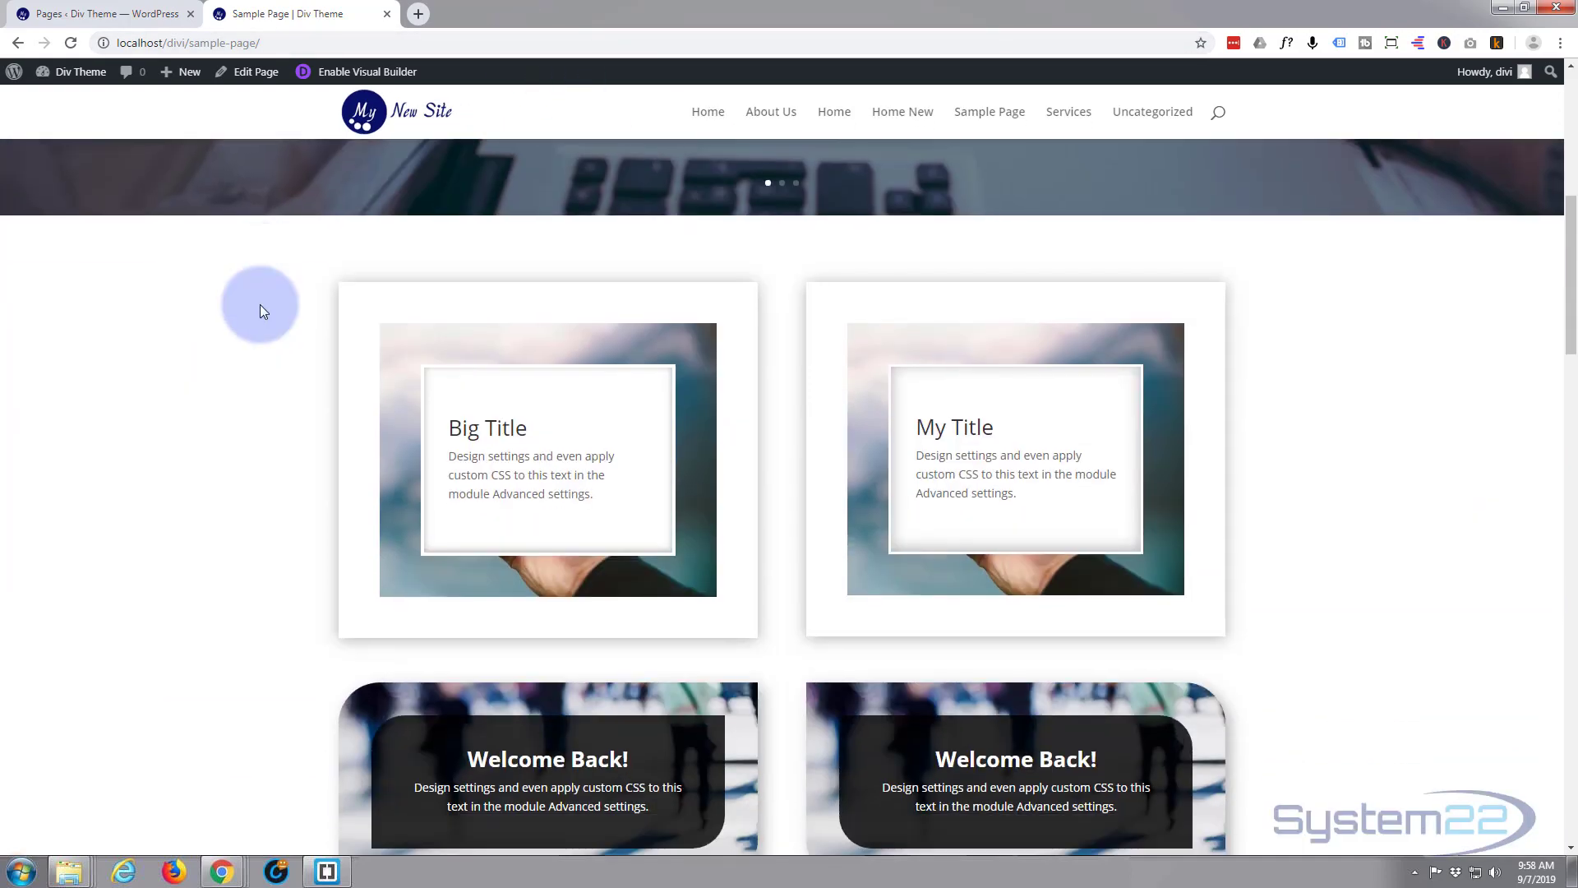
scroll(264, 309, down, 10)
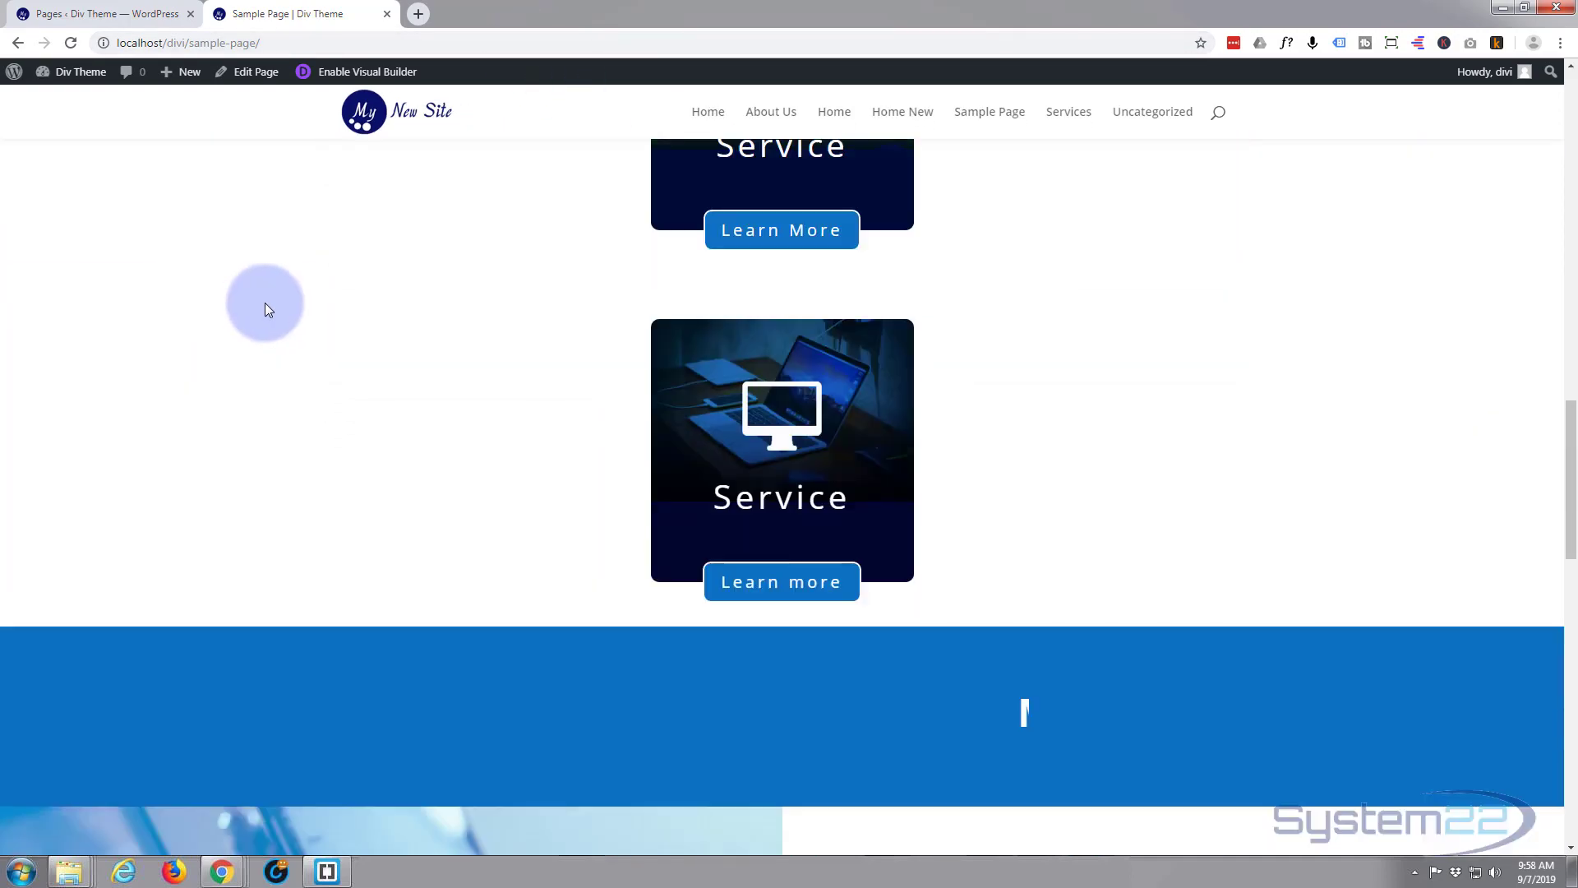
scroll(267, 309, down, 8)
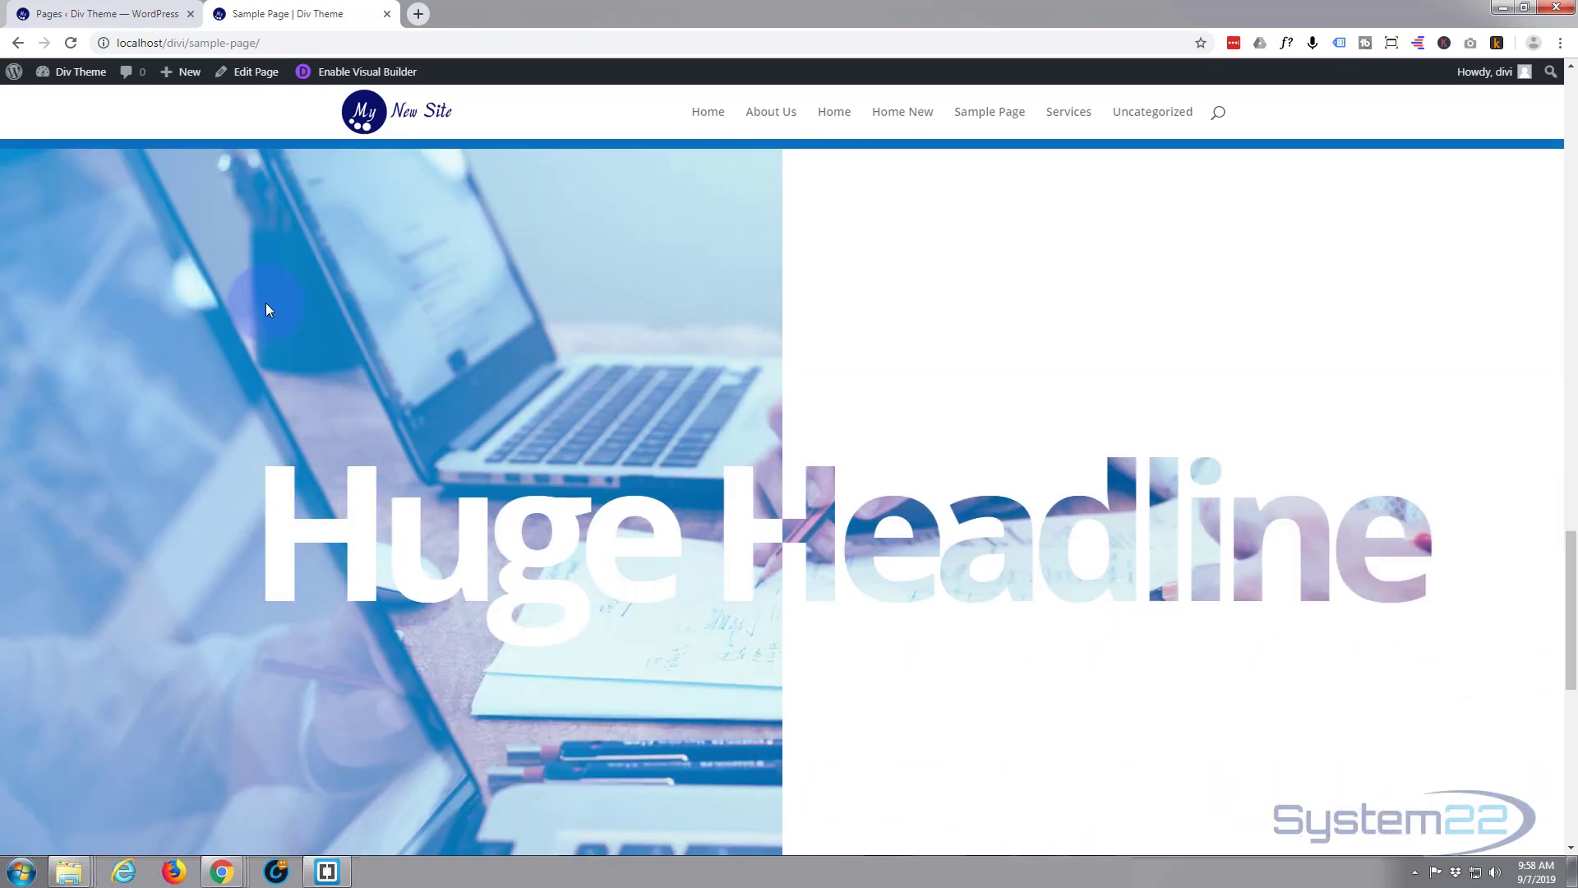
scroll(271, 306, down, 2)
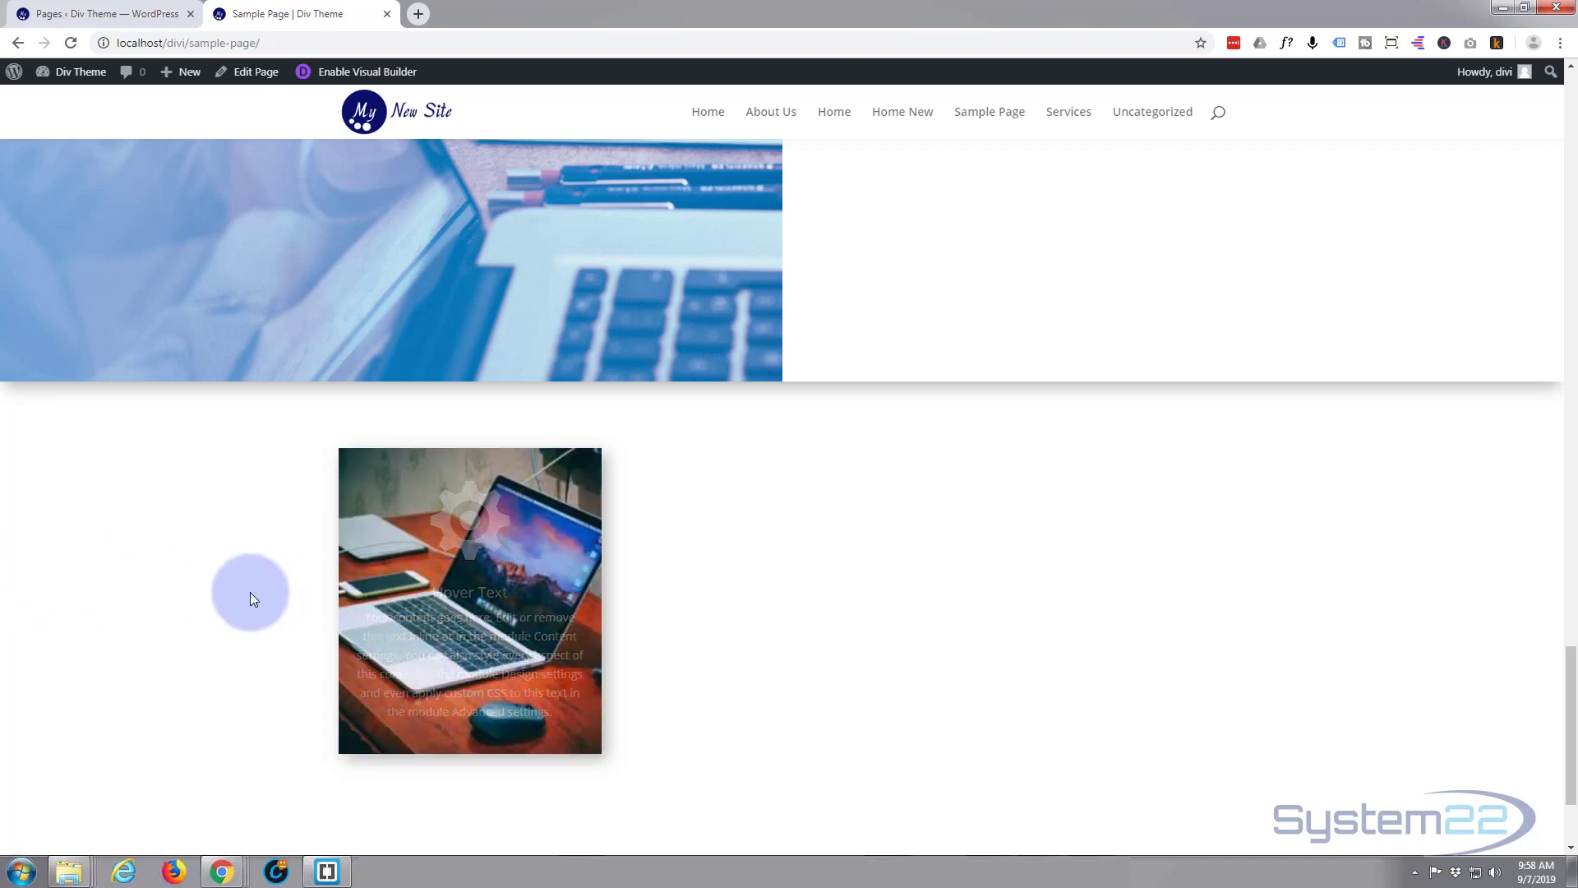
mouse_move(429, 589)
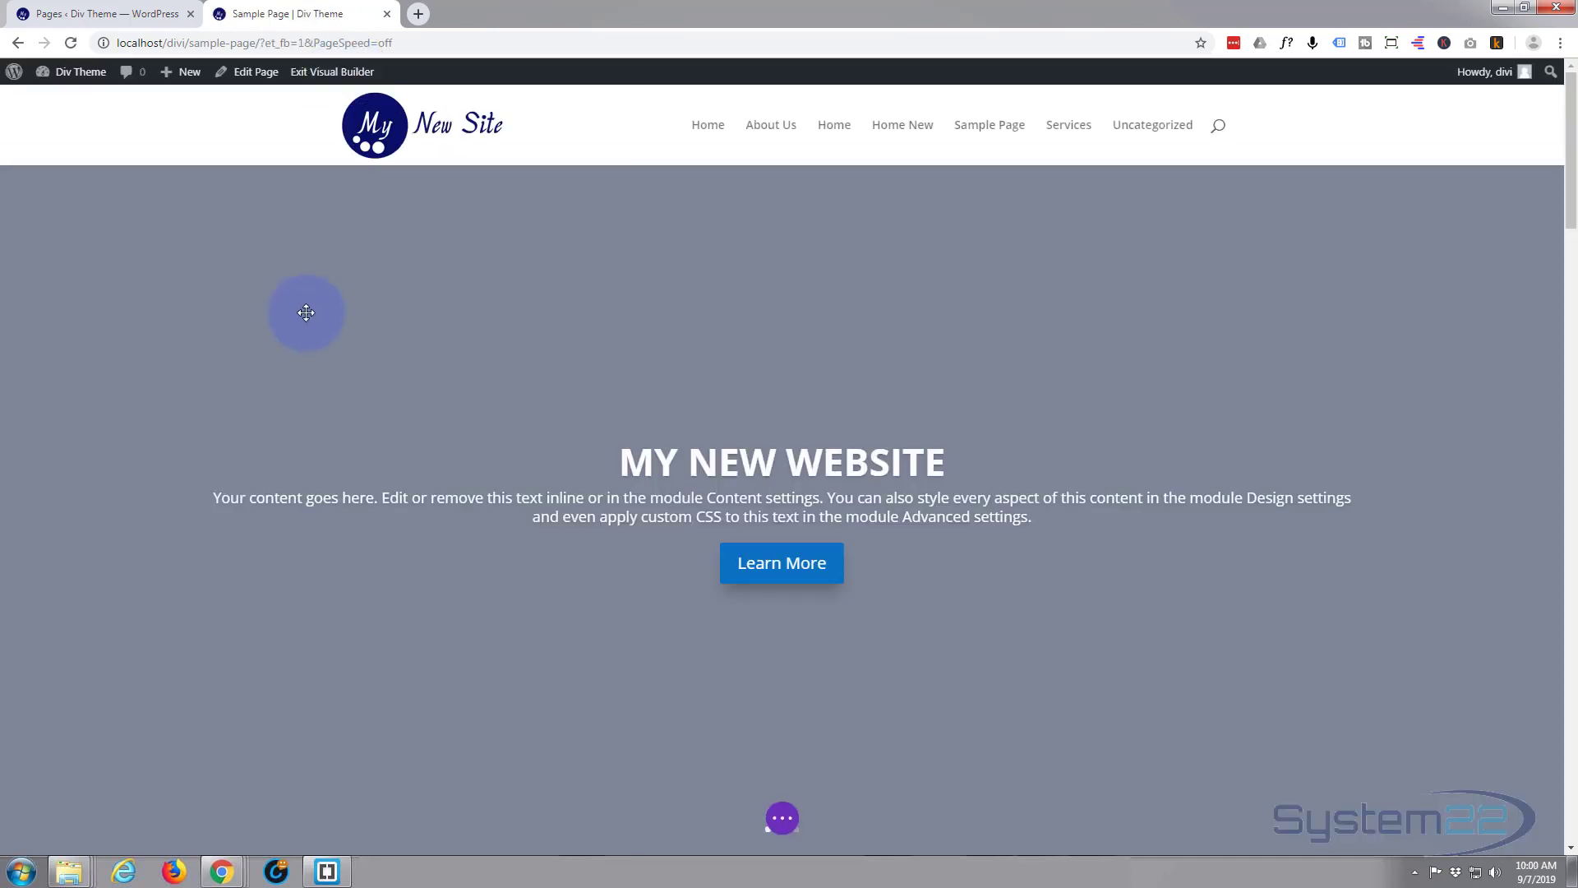
- Insert a Blurb module into the empty middle column beside the laptop image box
scroll(310, 297, down, 10)
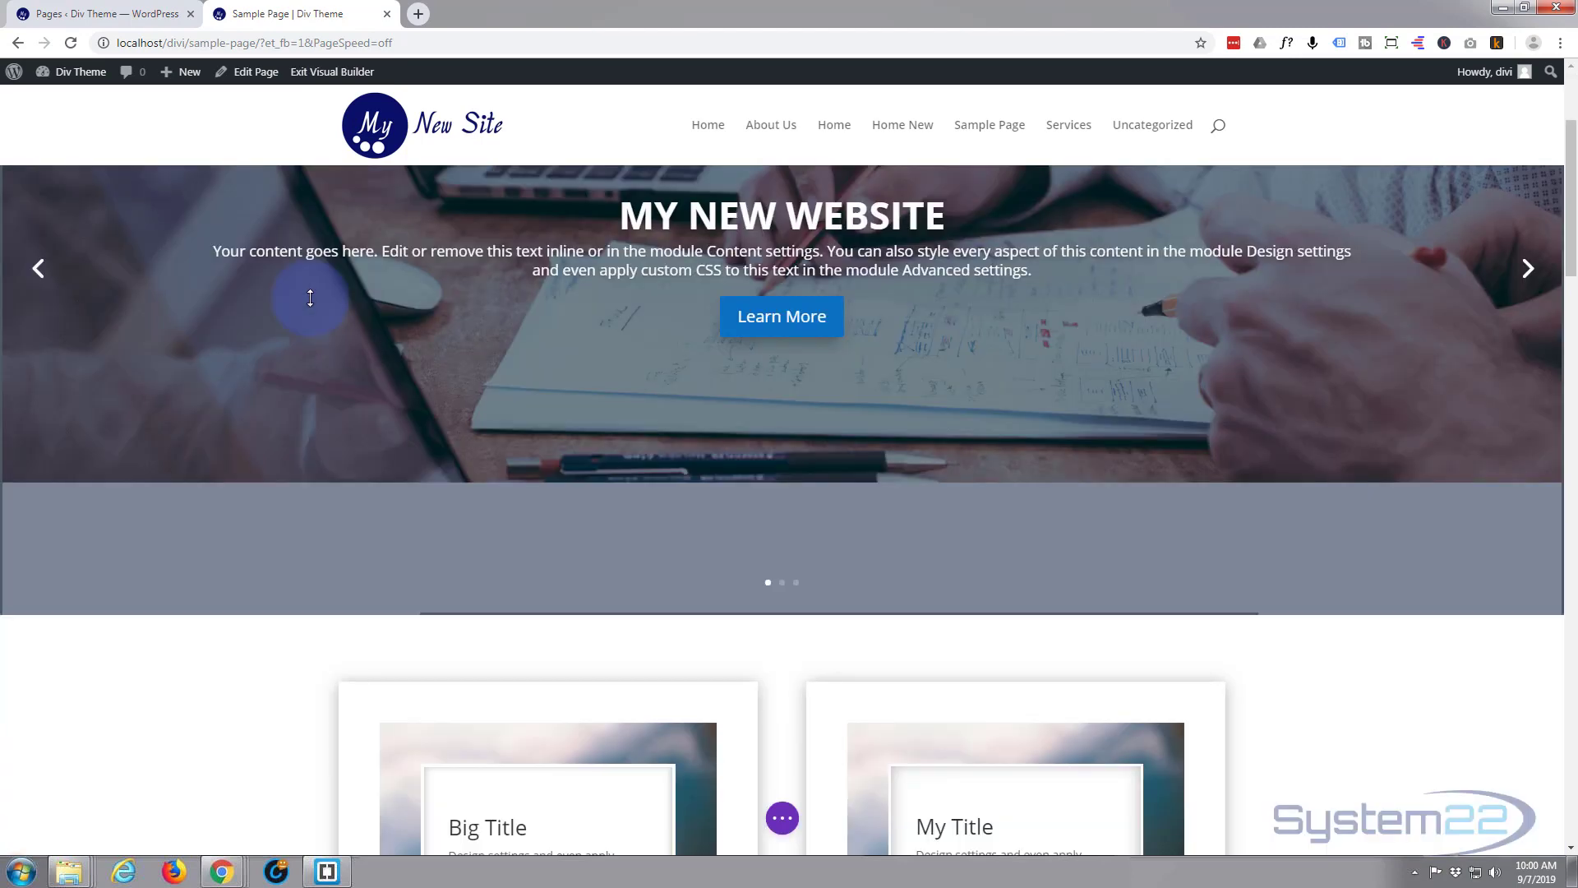
scroll(310, 297, down, 9)
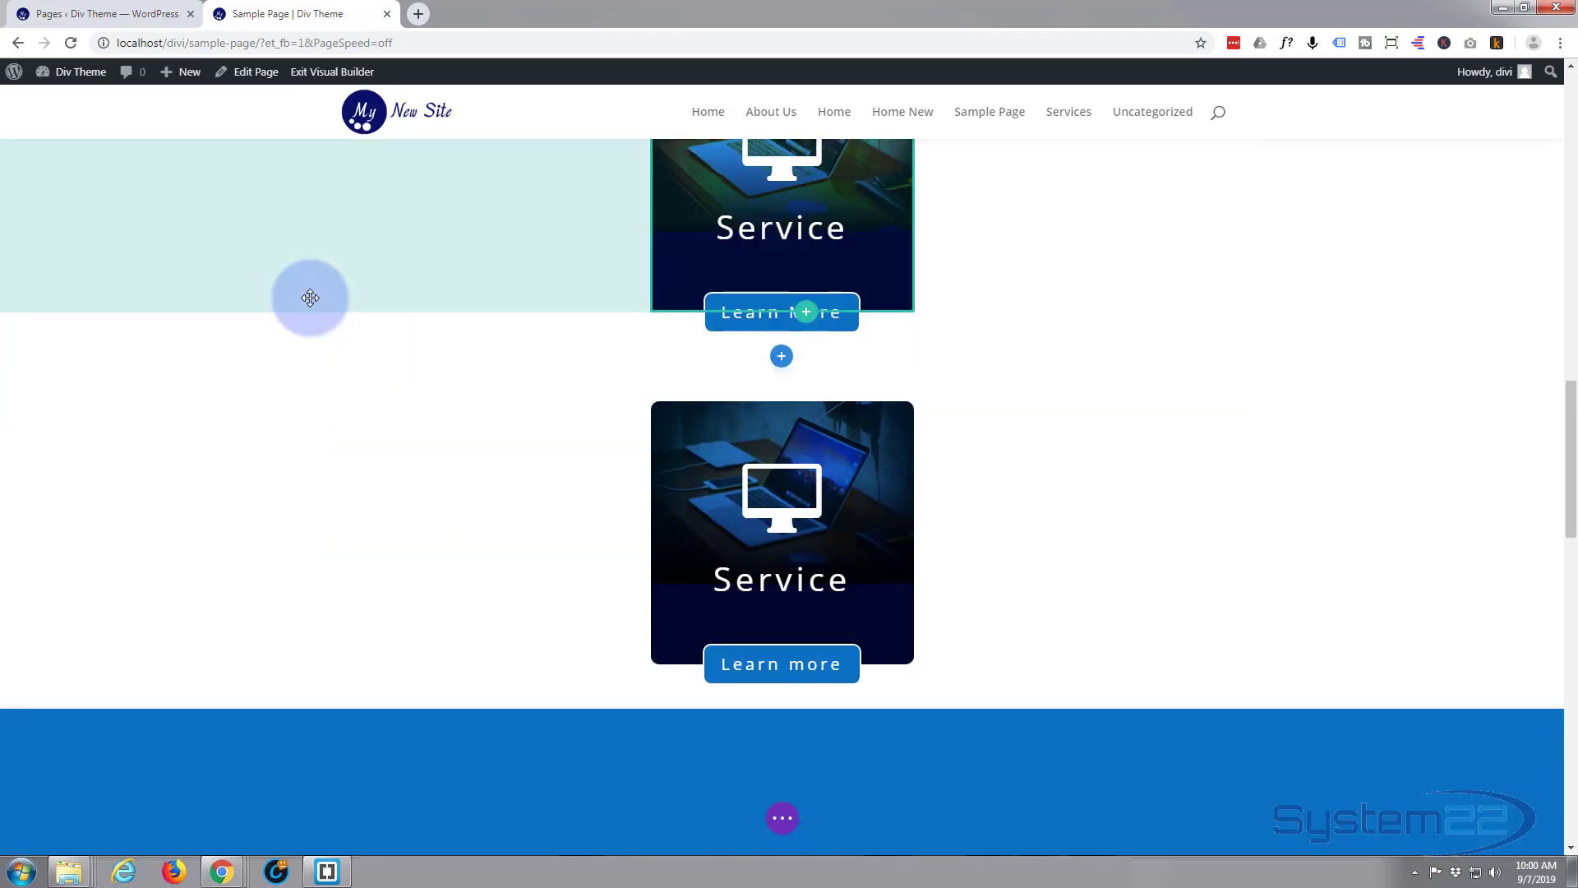
scroll(310, 297, down, 9)
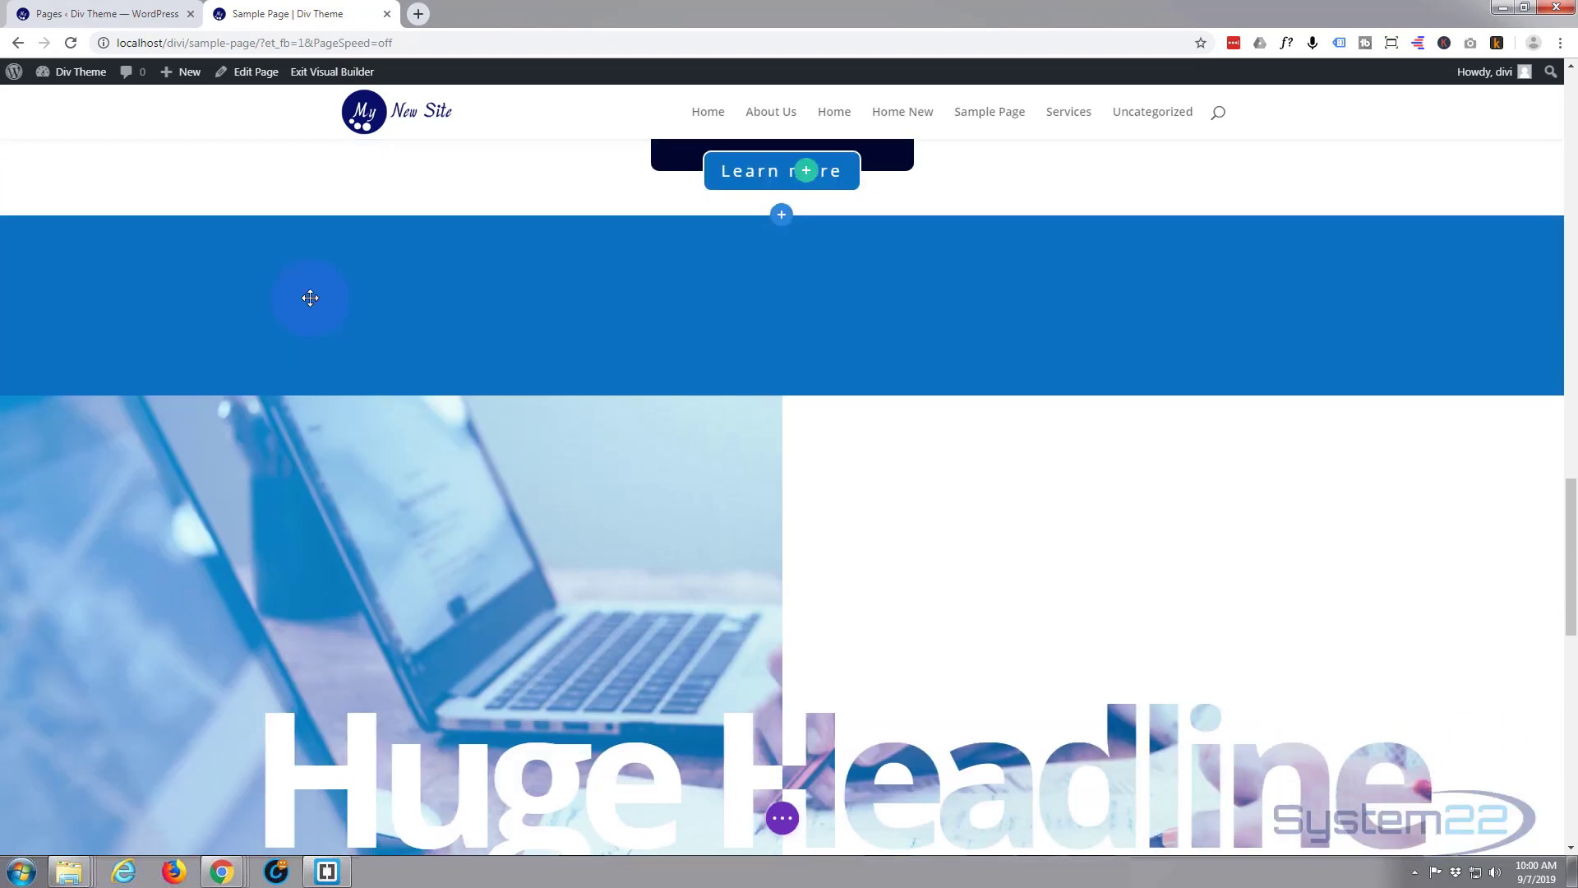
scroll(309, 298, down, 9)
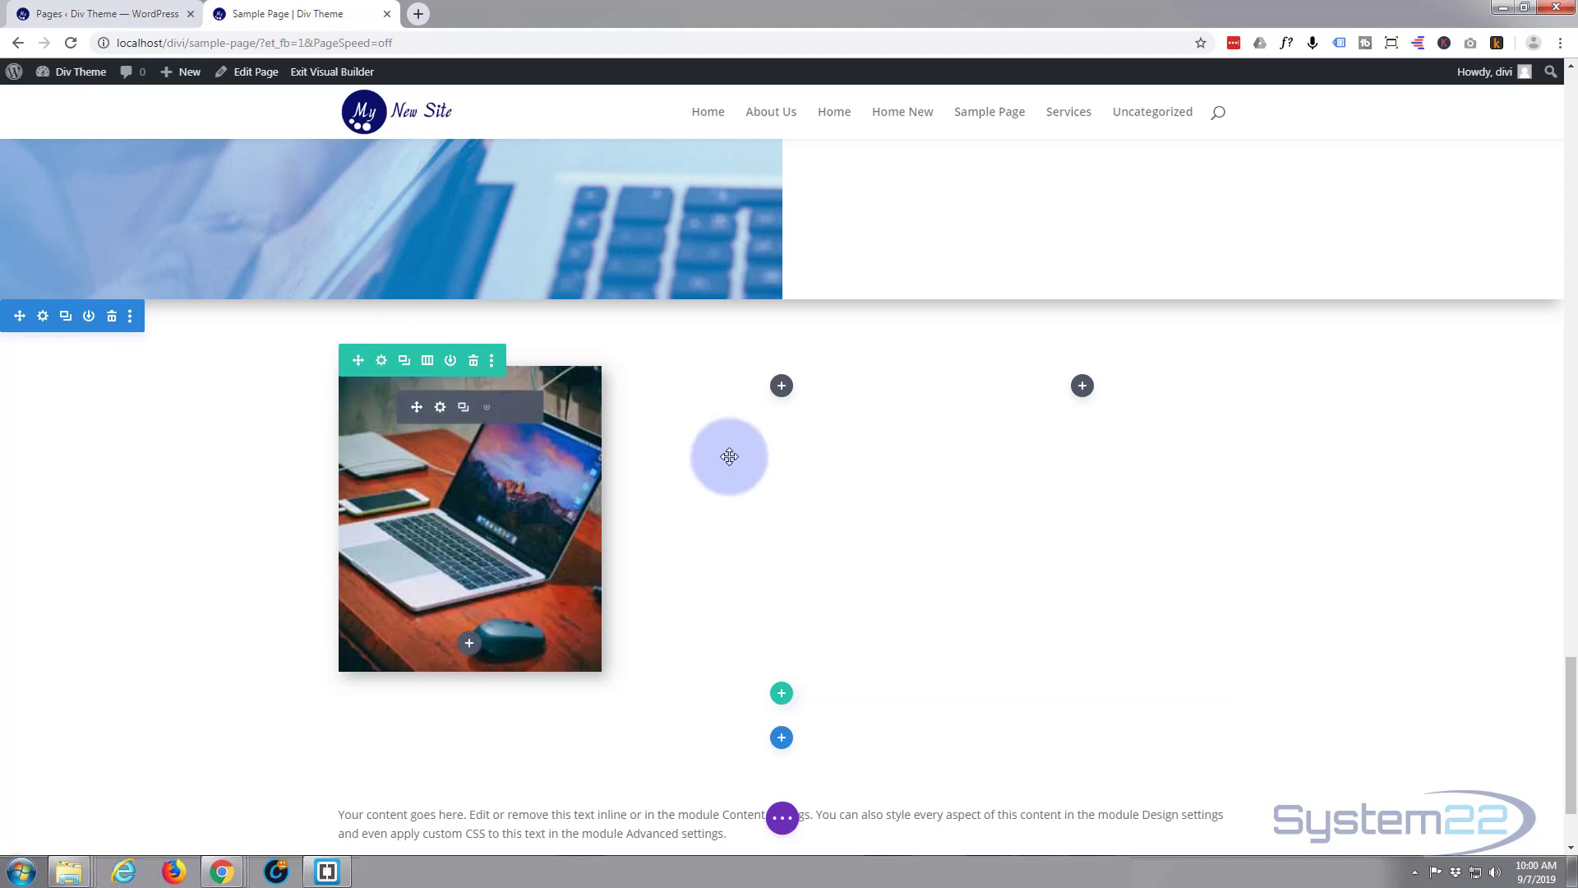
drag(1337, 469, 1339, 470)
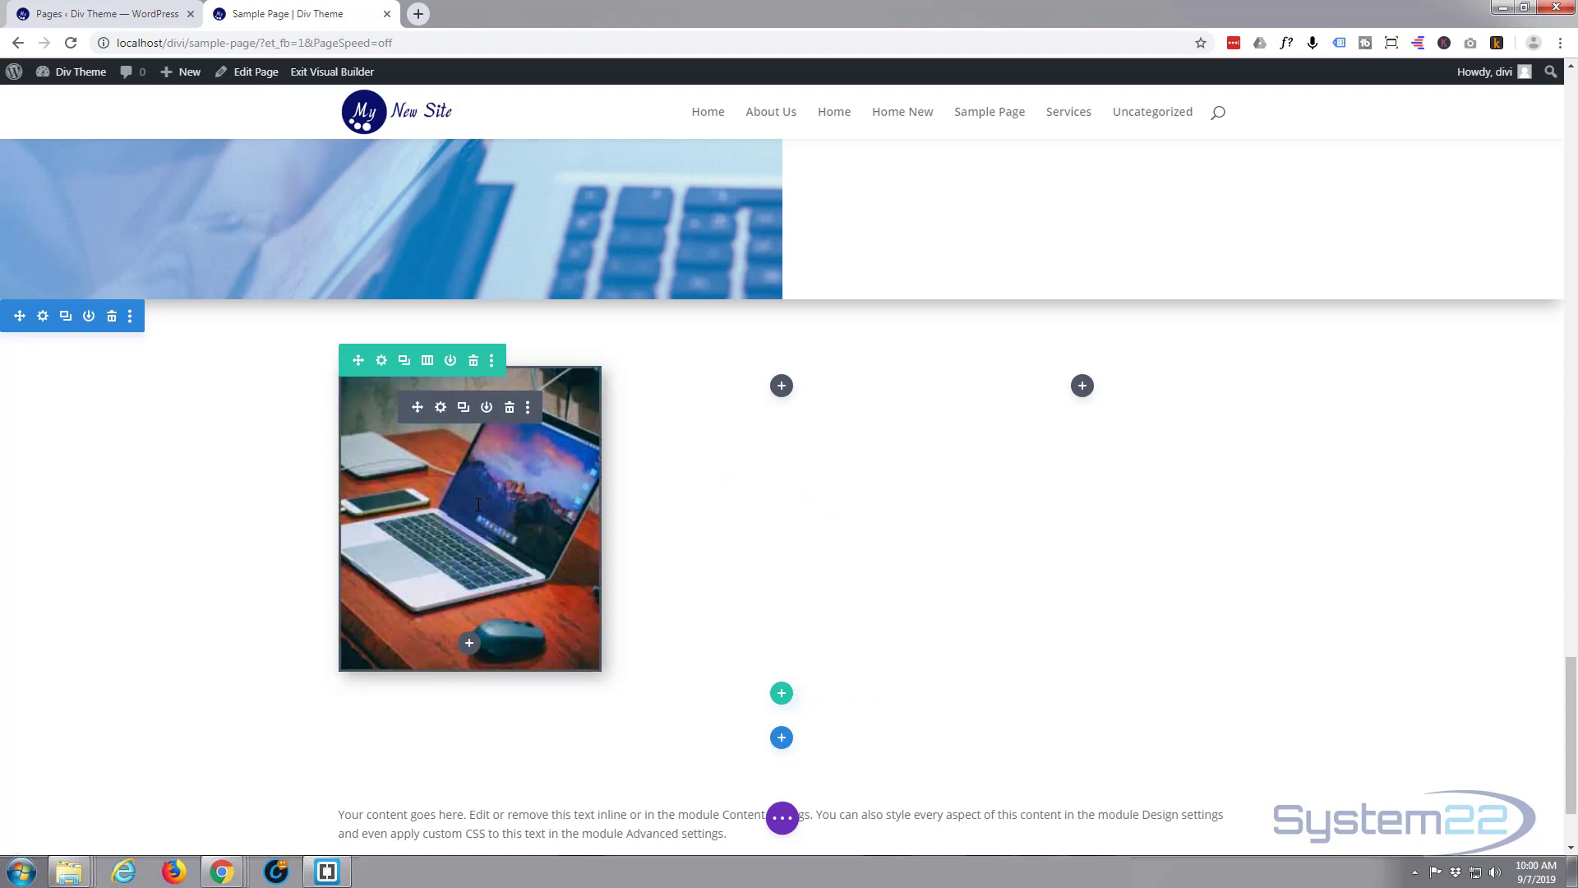
click(782, 387)
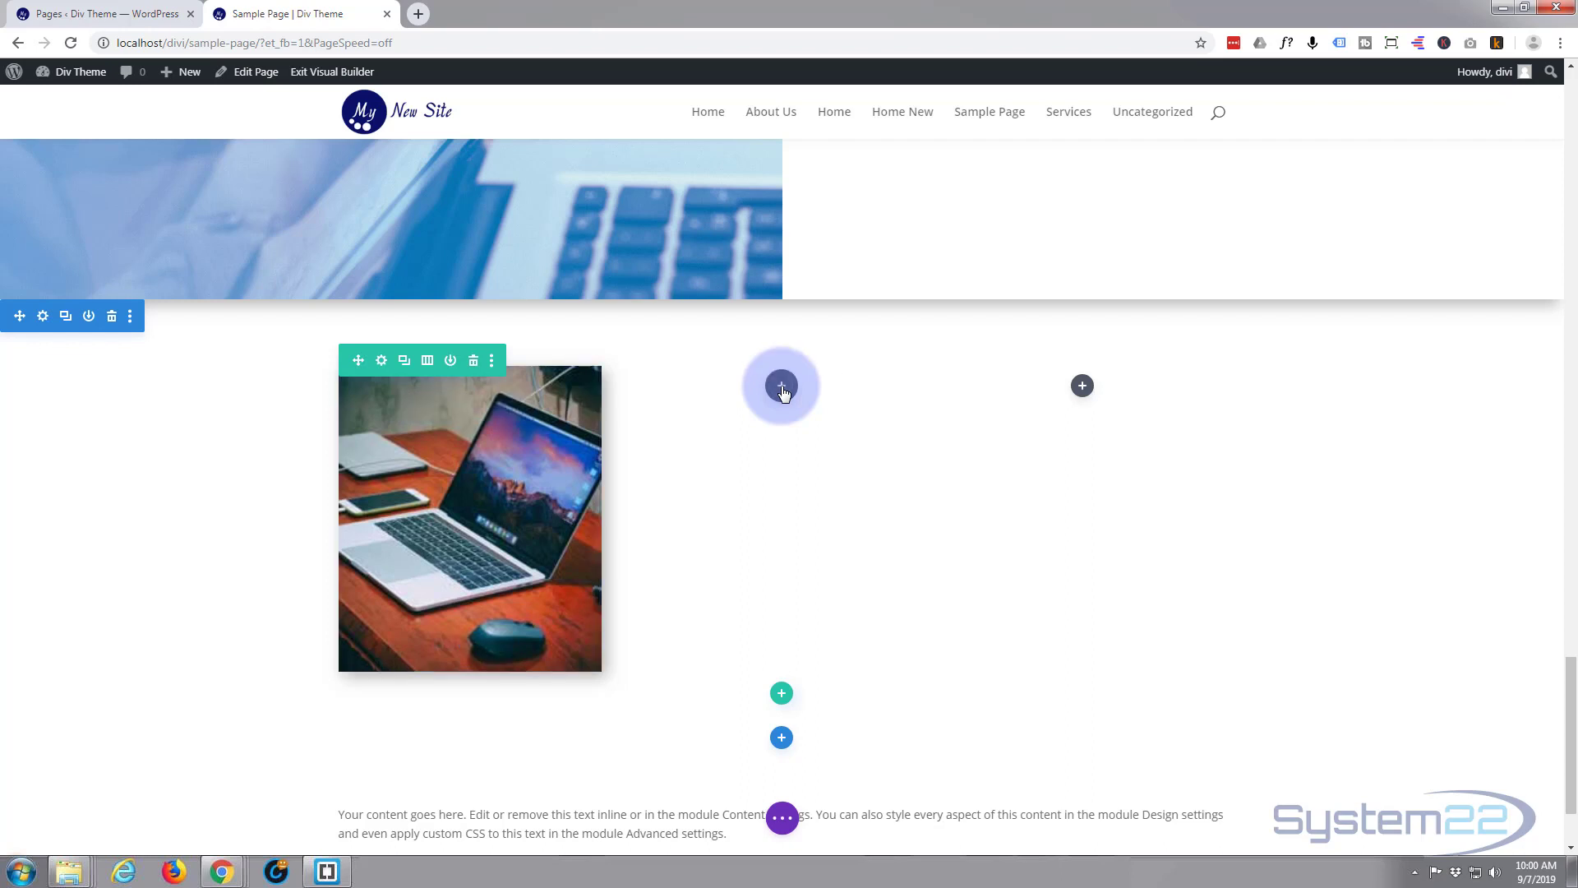
scroll(781, 587, down, 5)
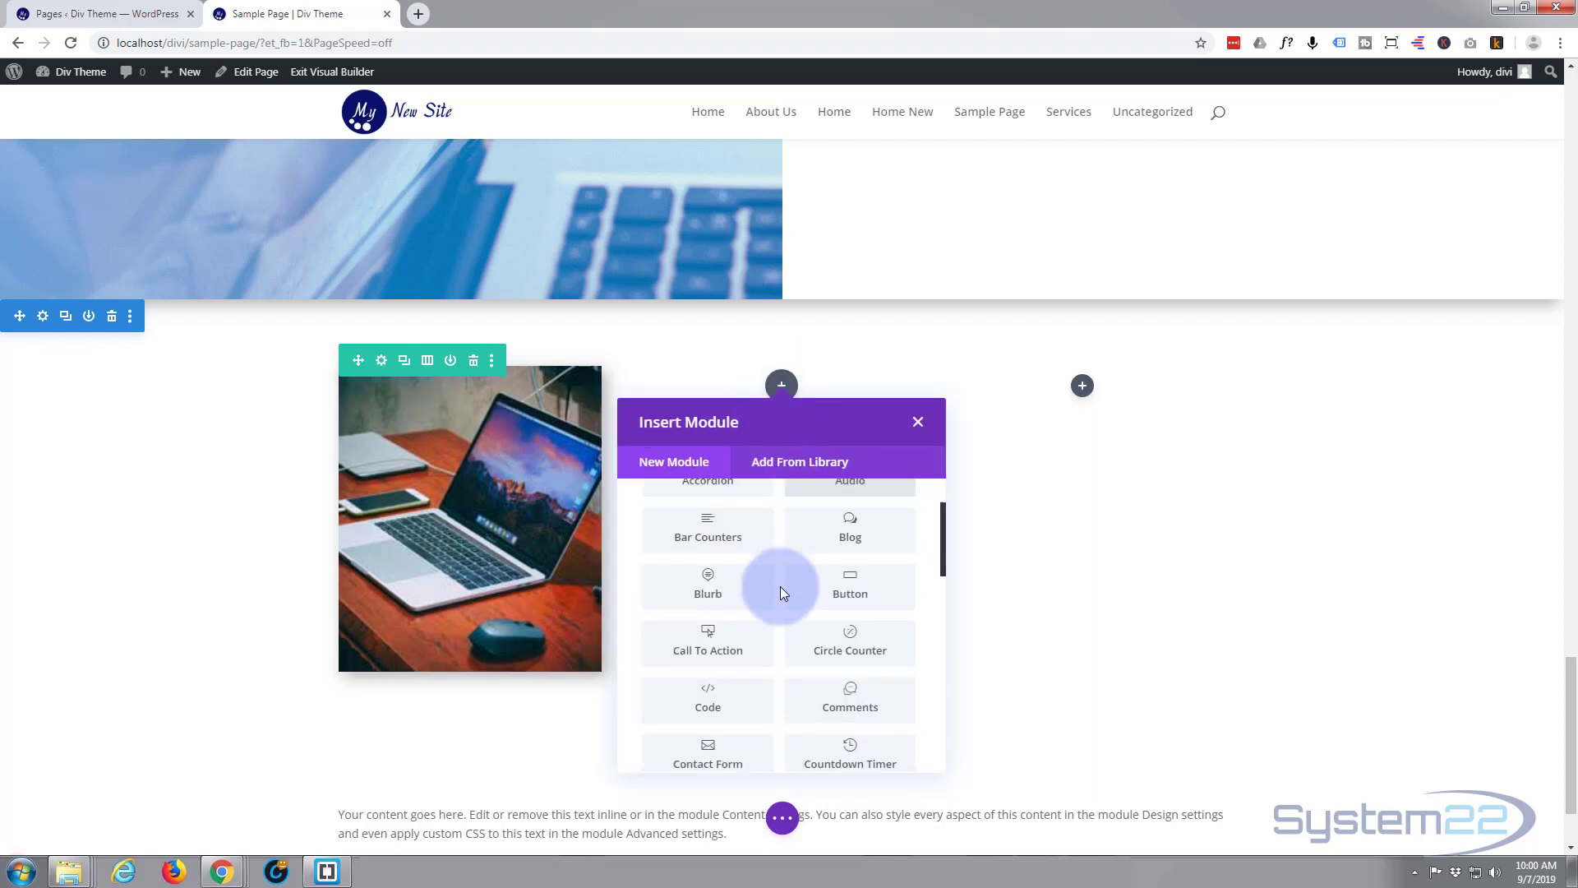
scroll(783, 587, down, 5)
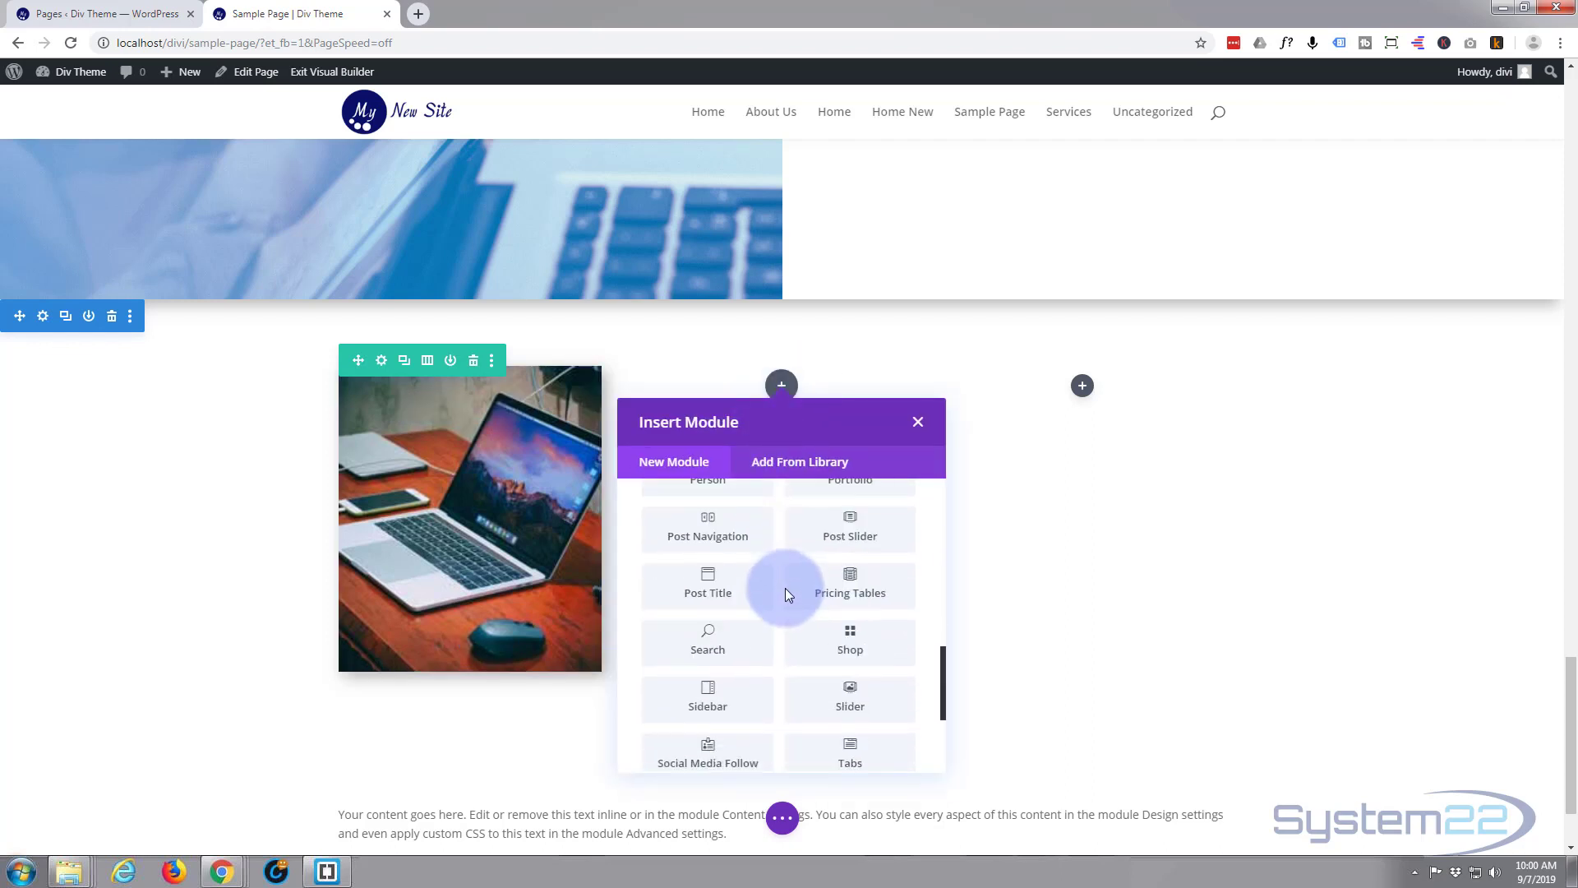
scroll(786, 588, up, 5)
scroll(790, 594, up, 3)
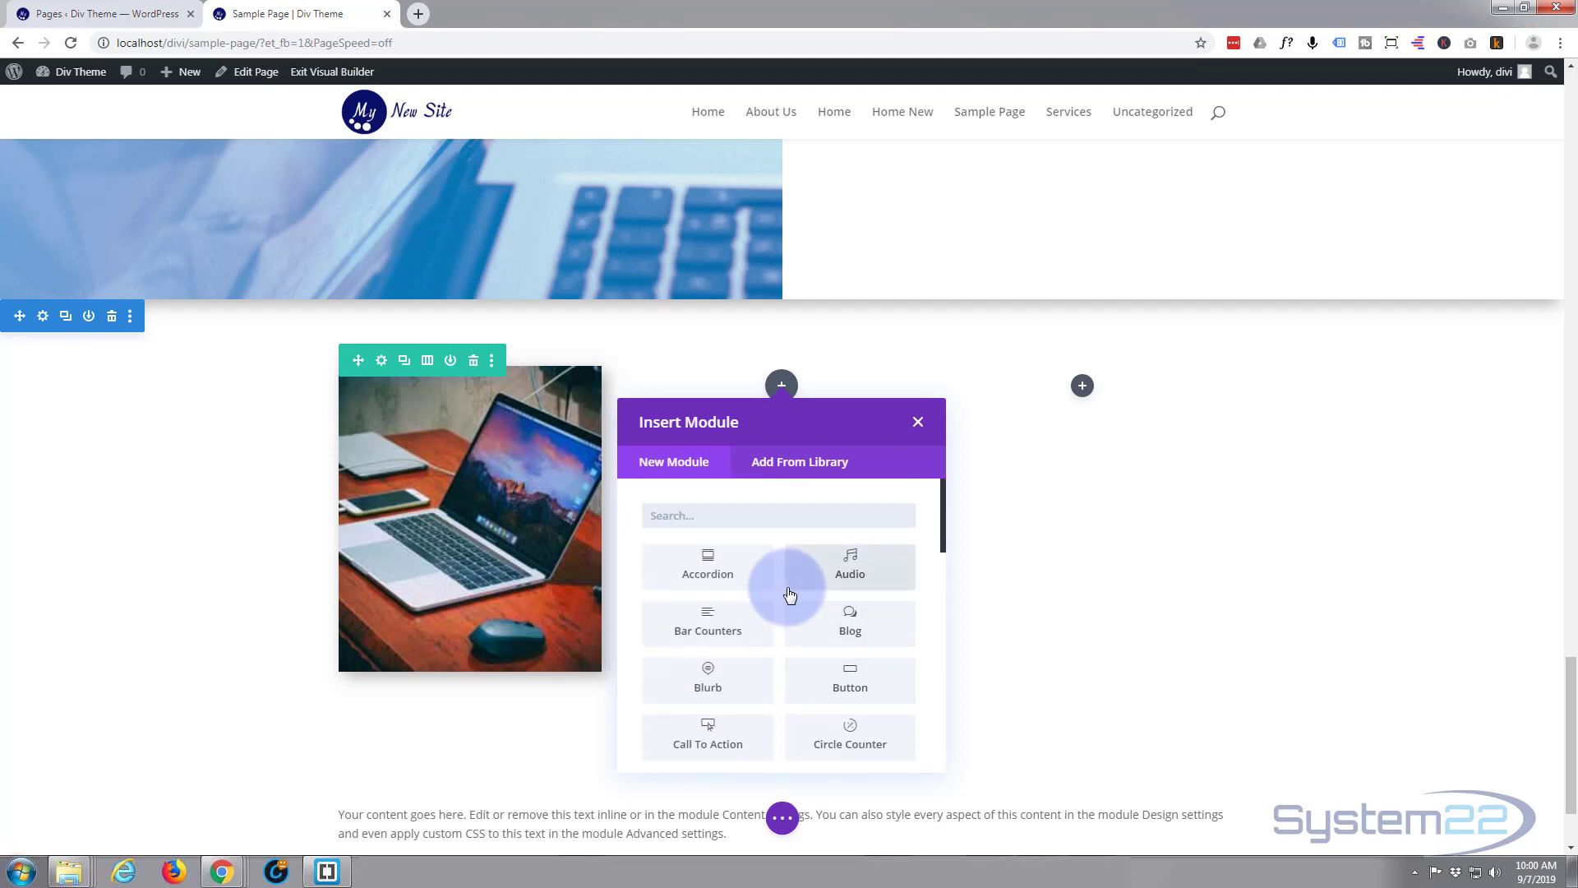
scroll(789, 593, down, 1)
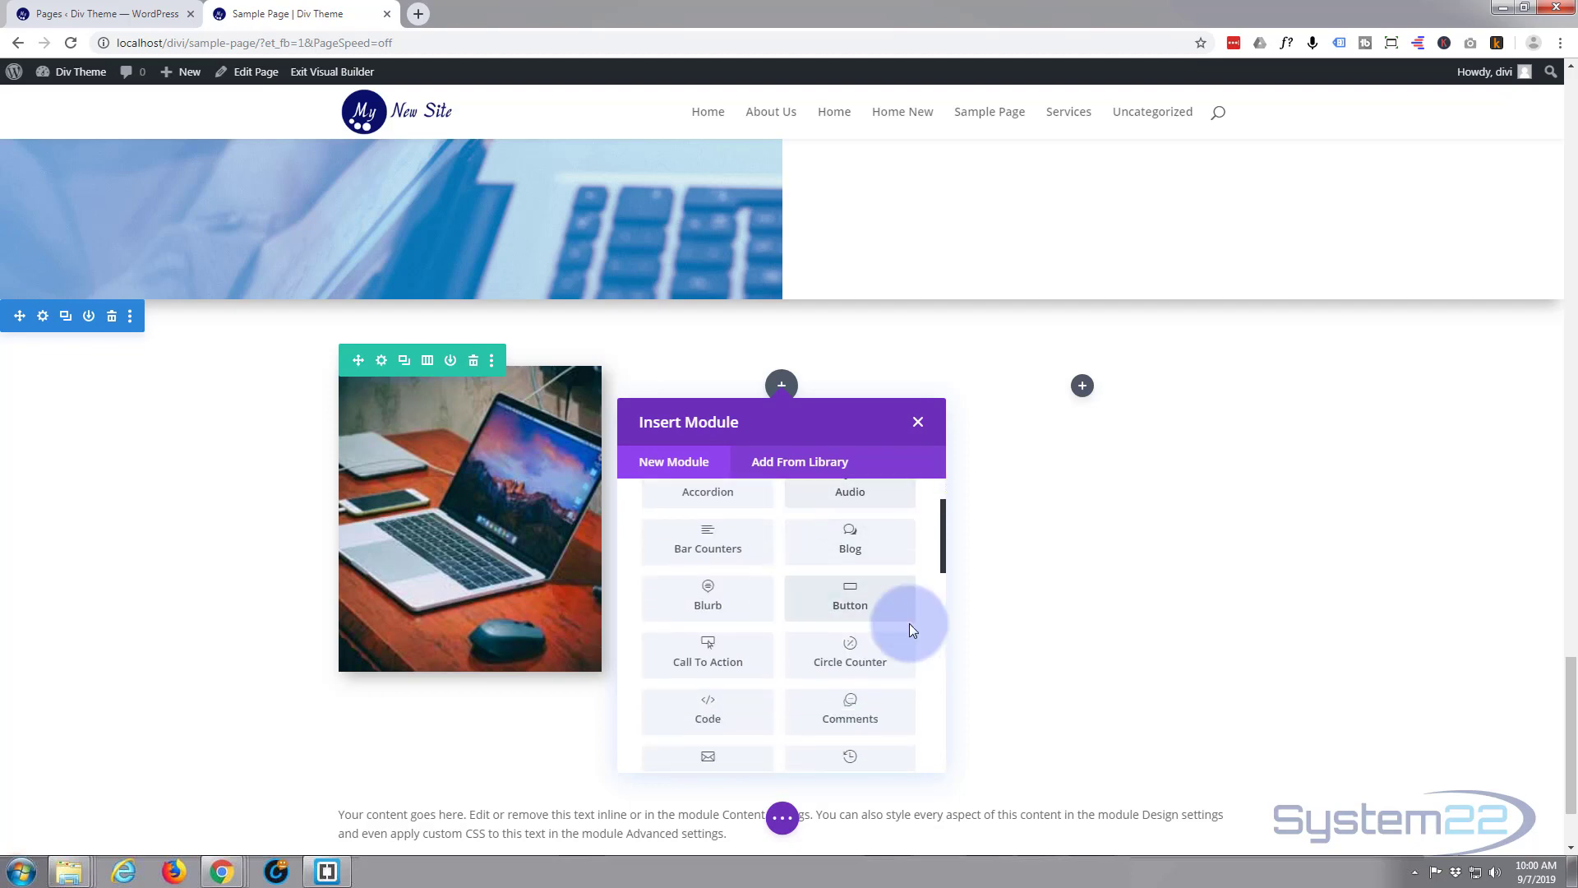
click(703, 607)
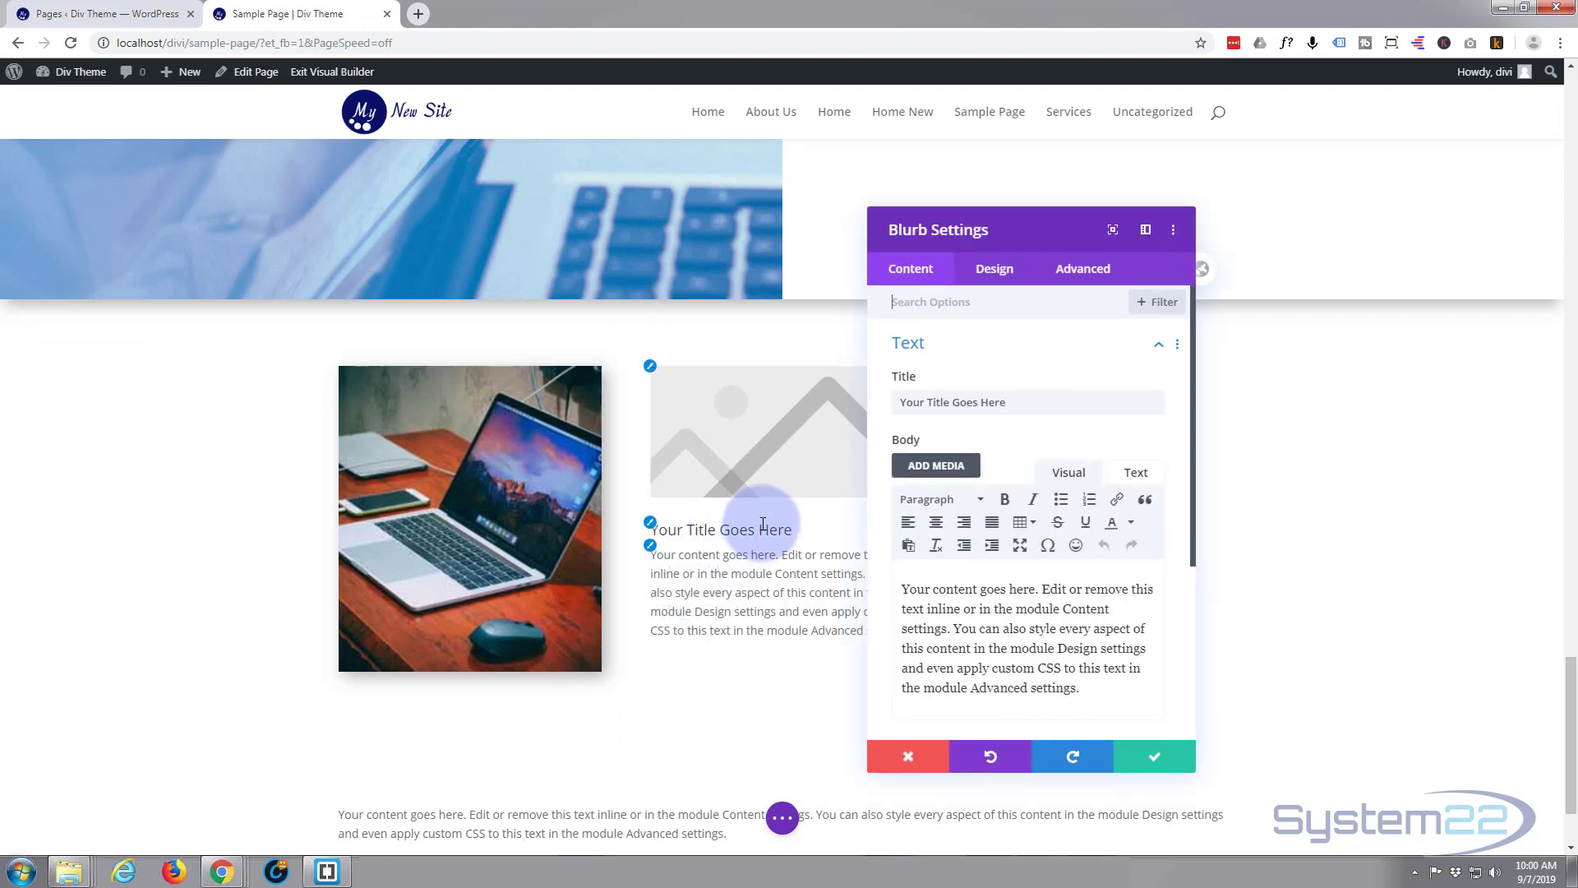
- Set the blurb's title to "Hover Text", keeping the settings window clear of the module
drag(1041, 232, 1179, 223)
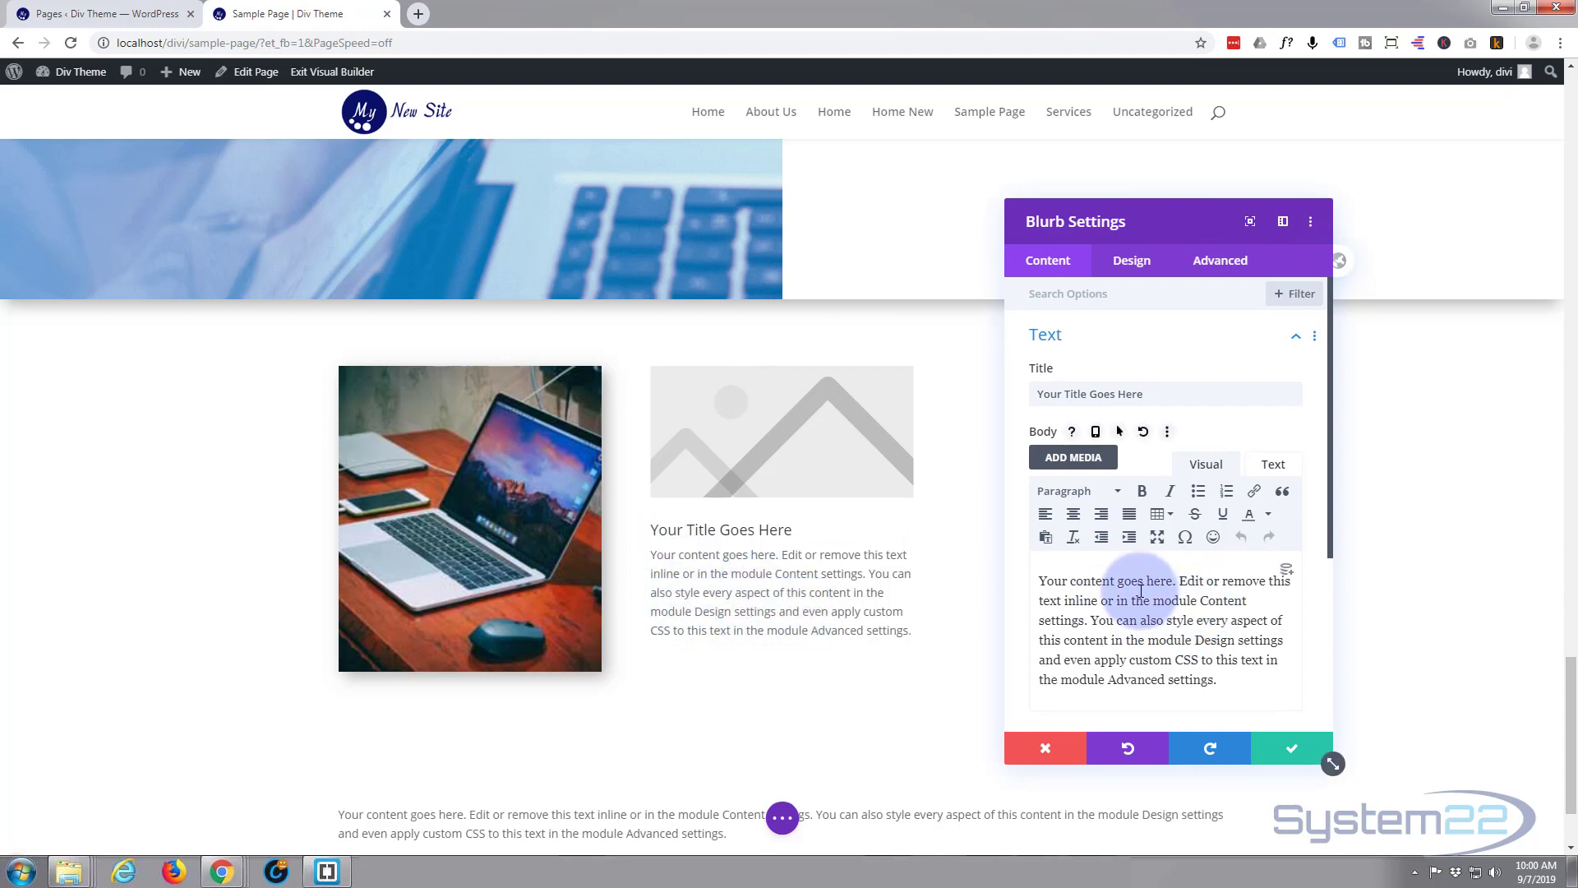
drag(1144, 392, 1032, 399)
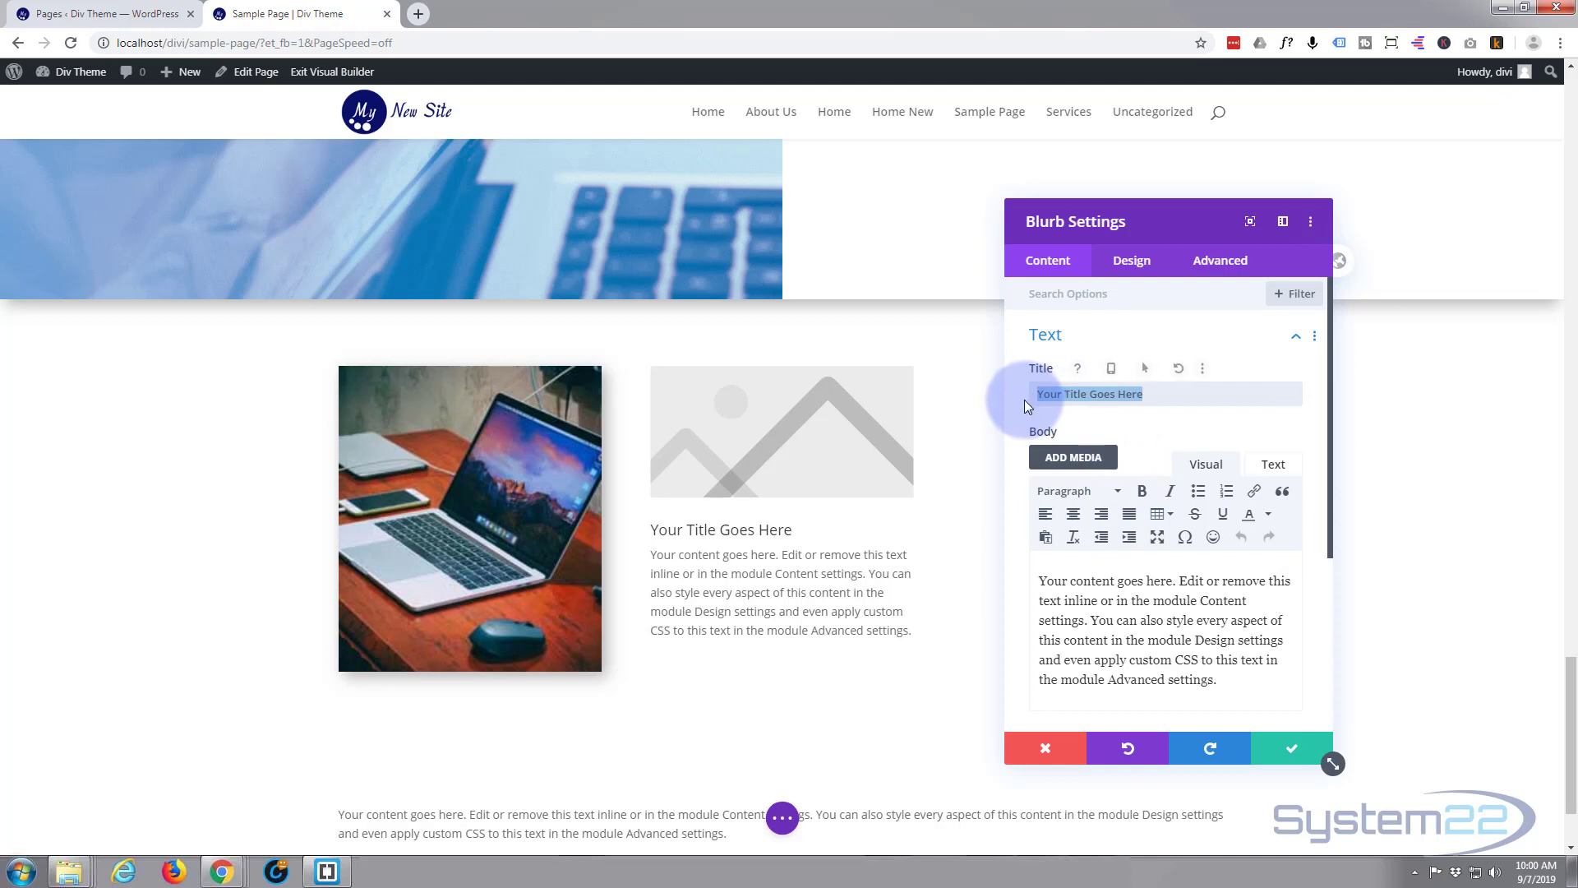
text(Hov)
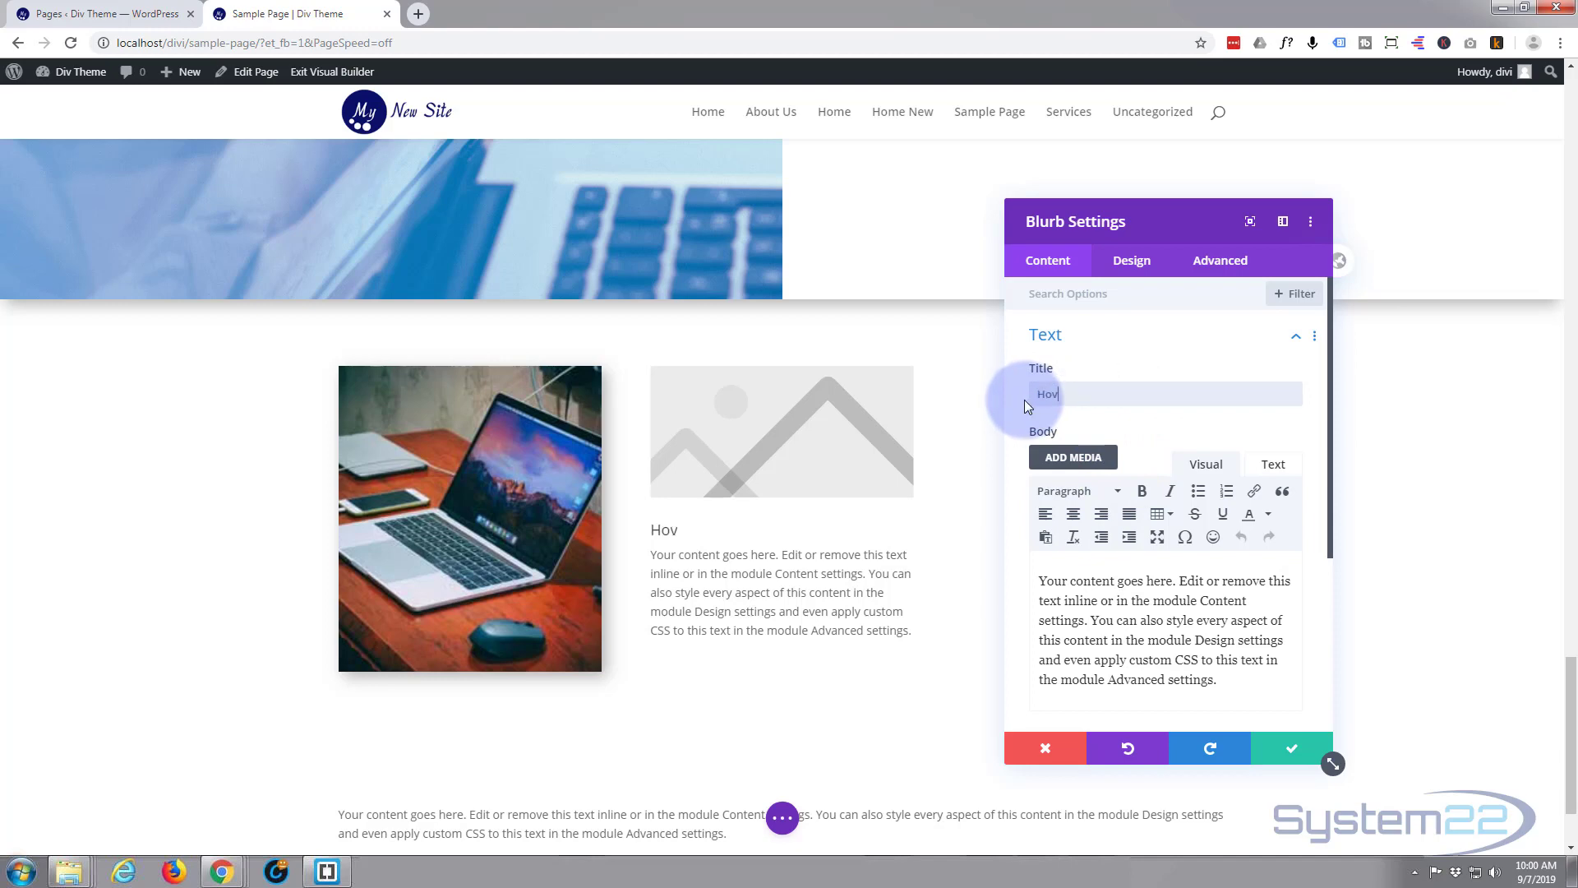
text(er Text)
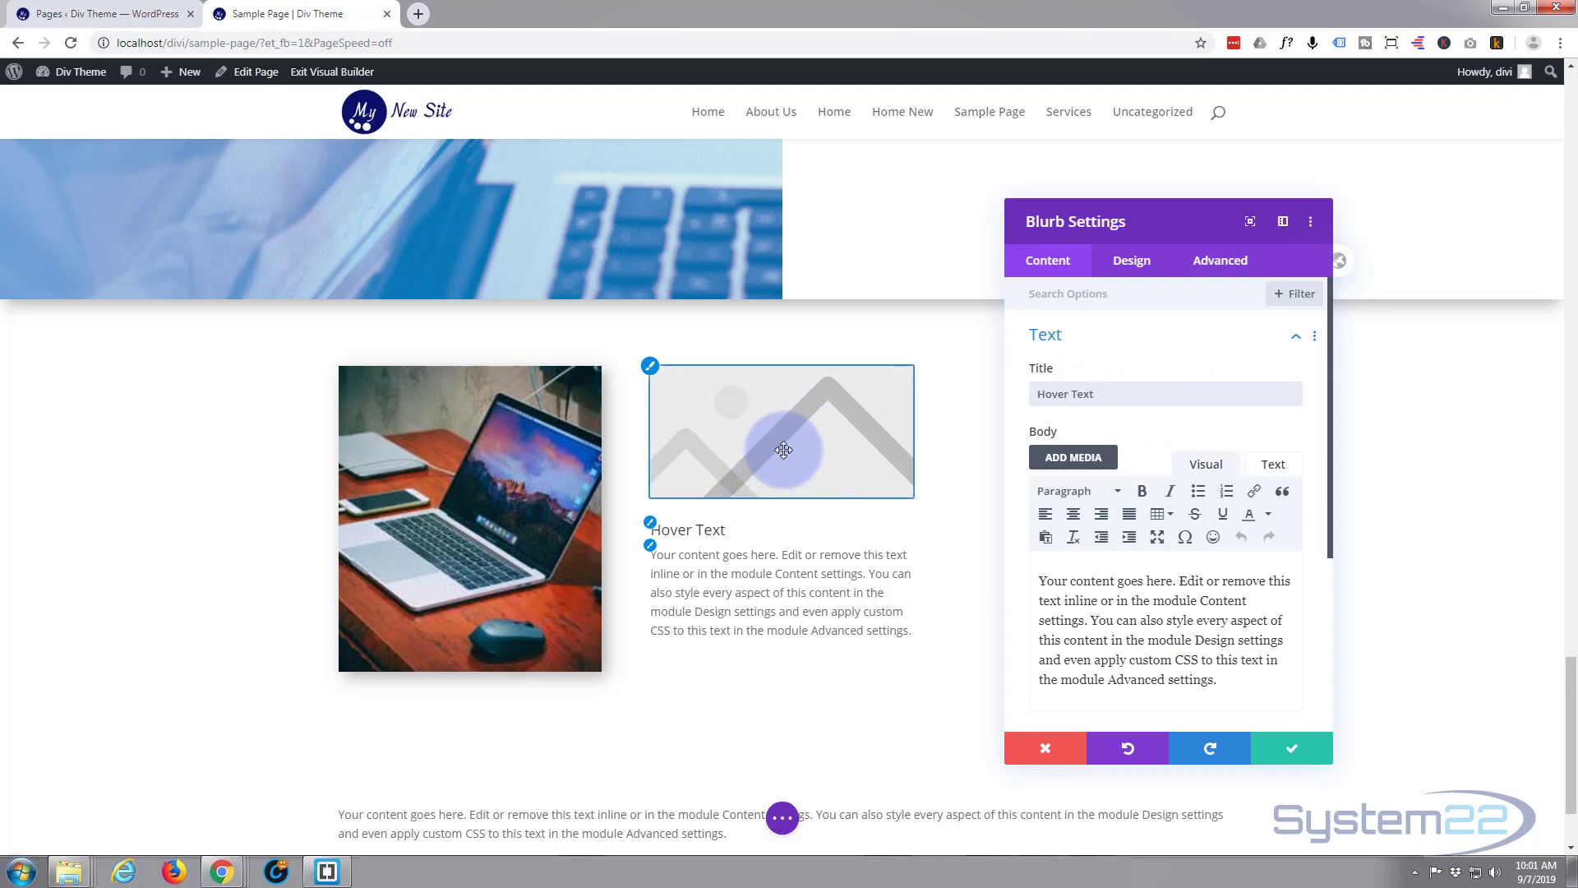
- Enable Use Icon for the blurb and choose the circled right-chevron icon
scroll(1101, 399, down, 1)
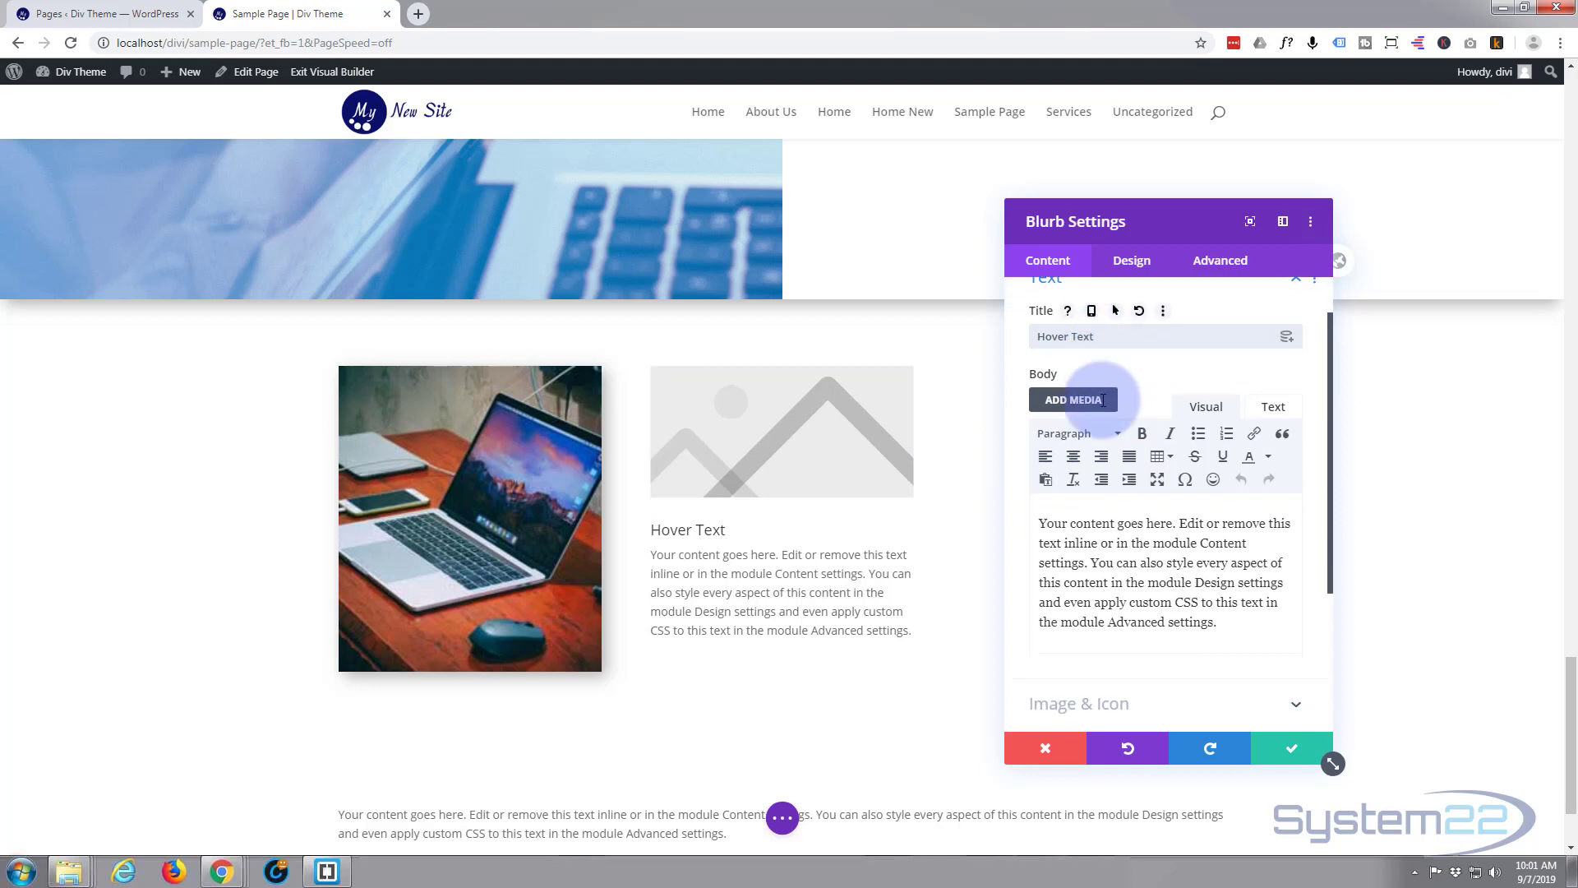
scroll(1104, 406, down, 3)
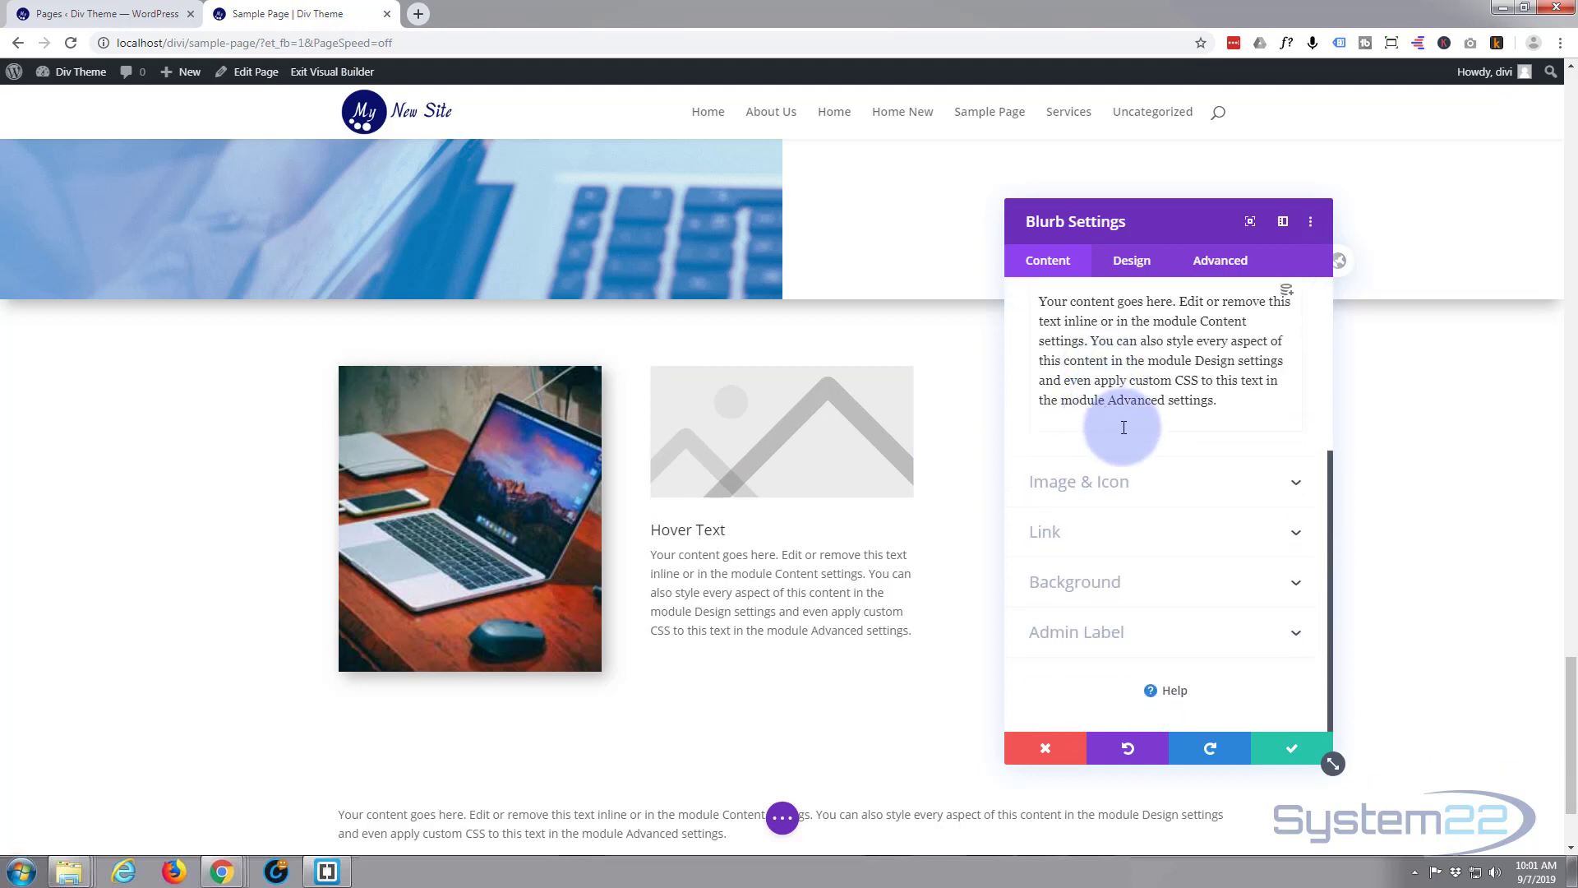
click(1166, 492)
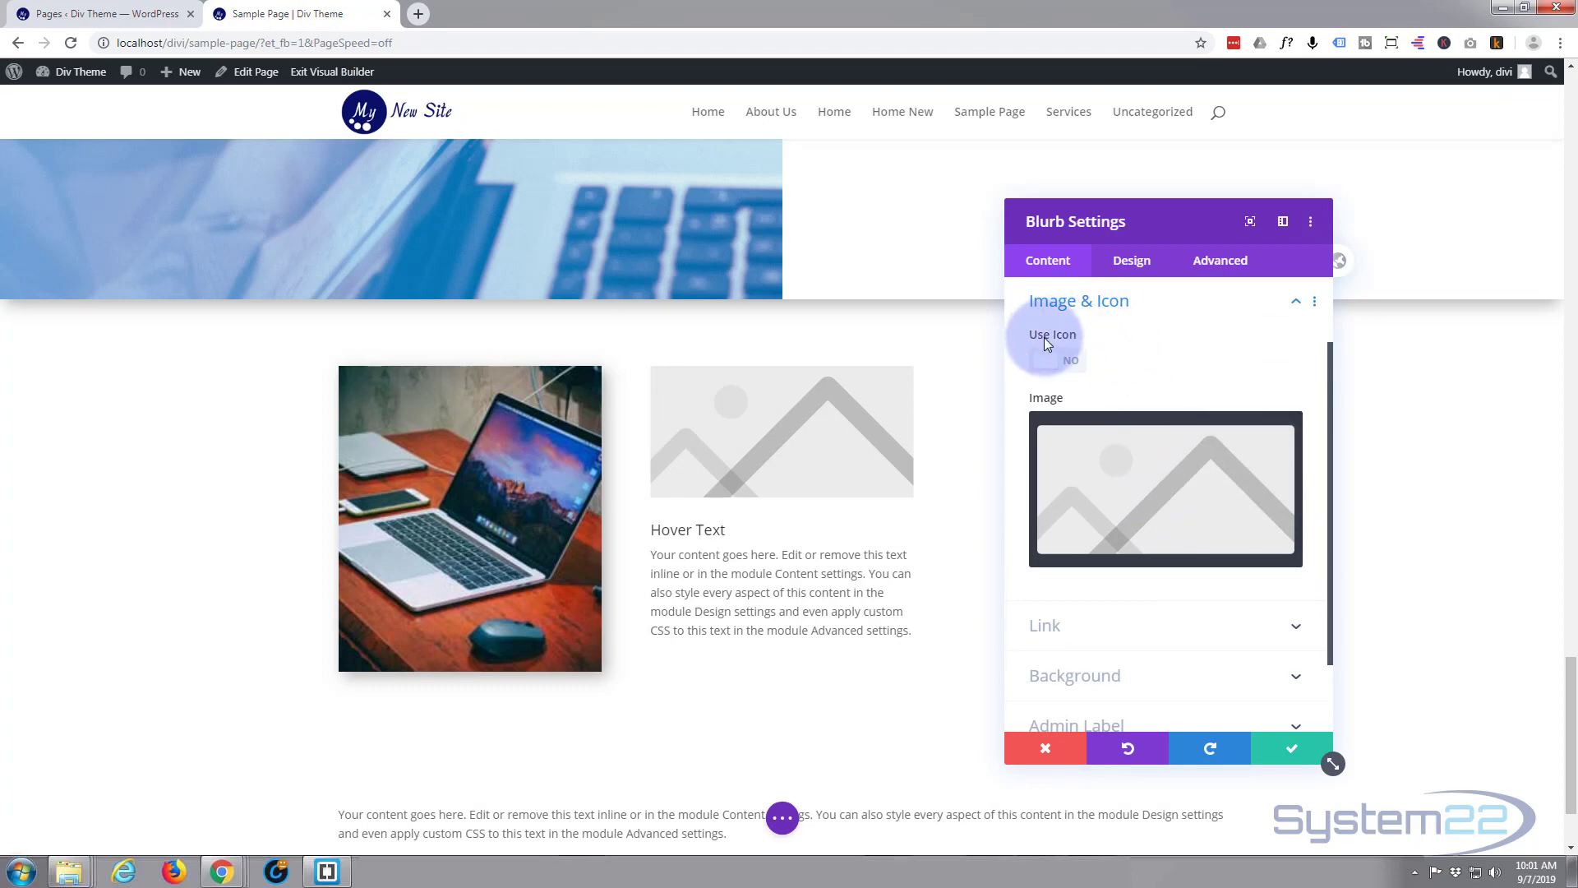
click(1067, 364)
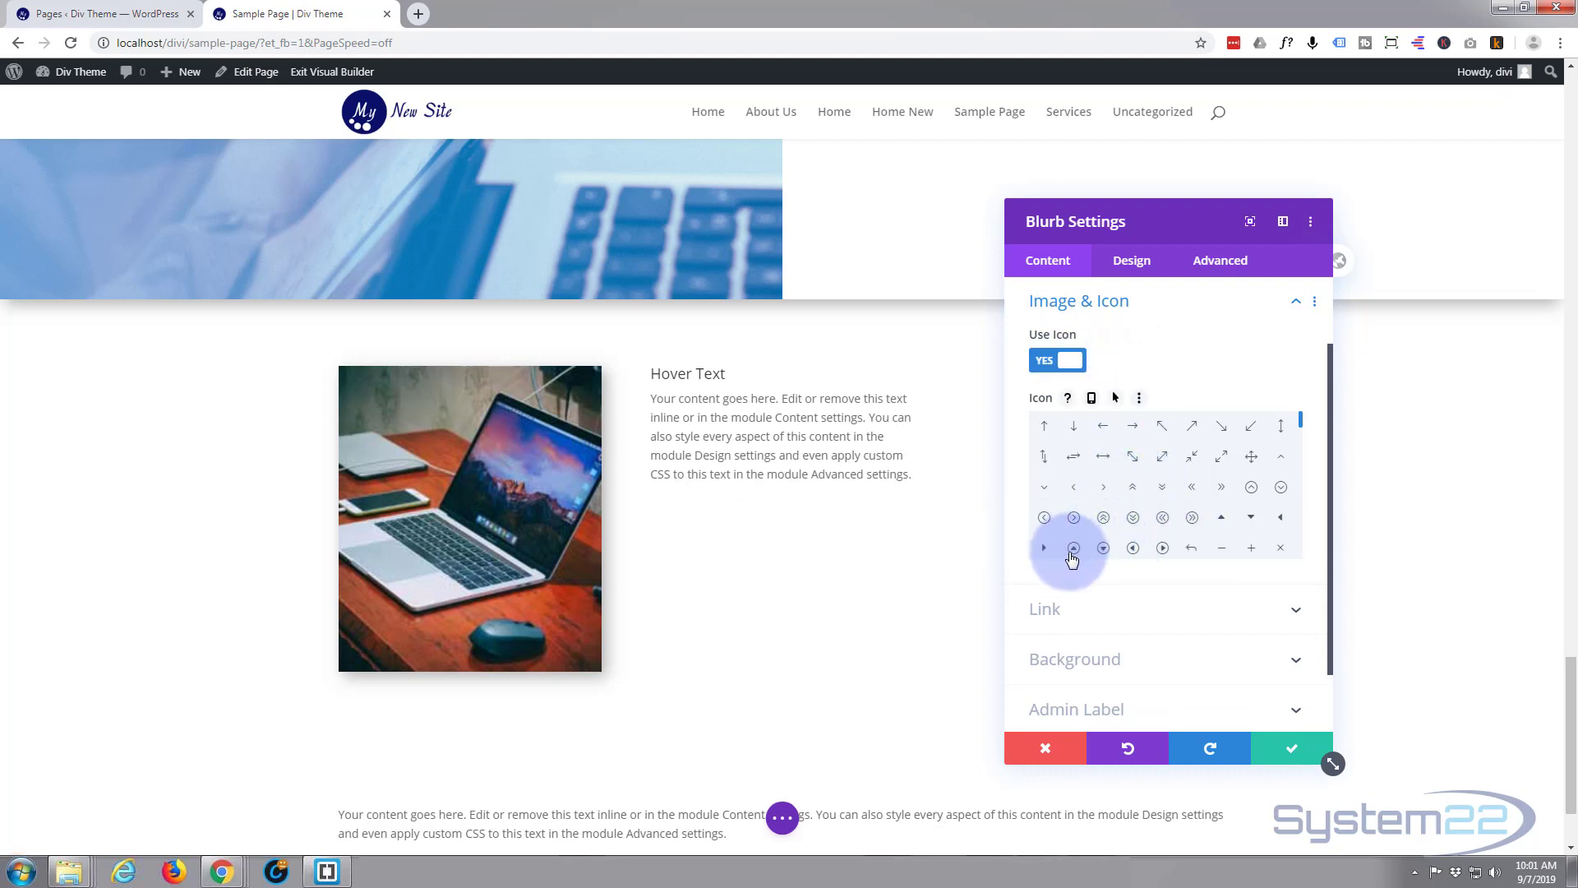
click(1071, 525)
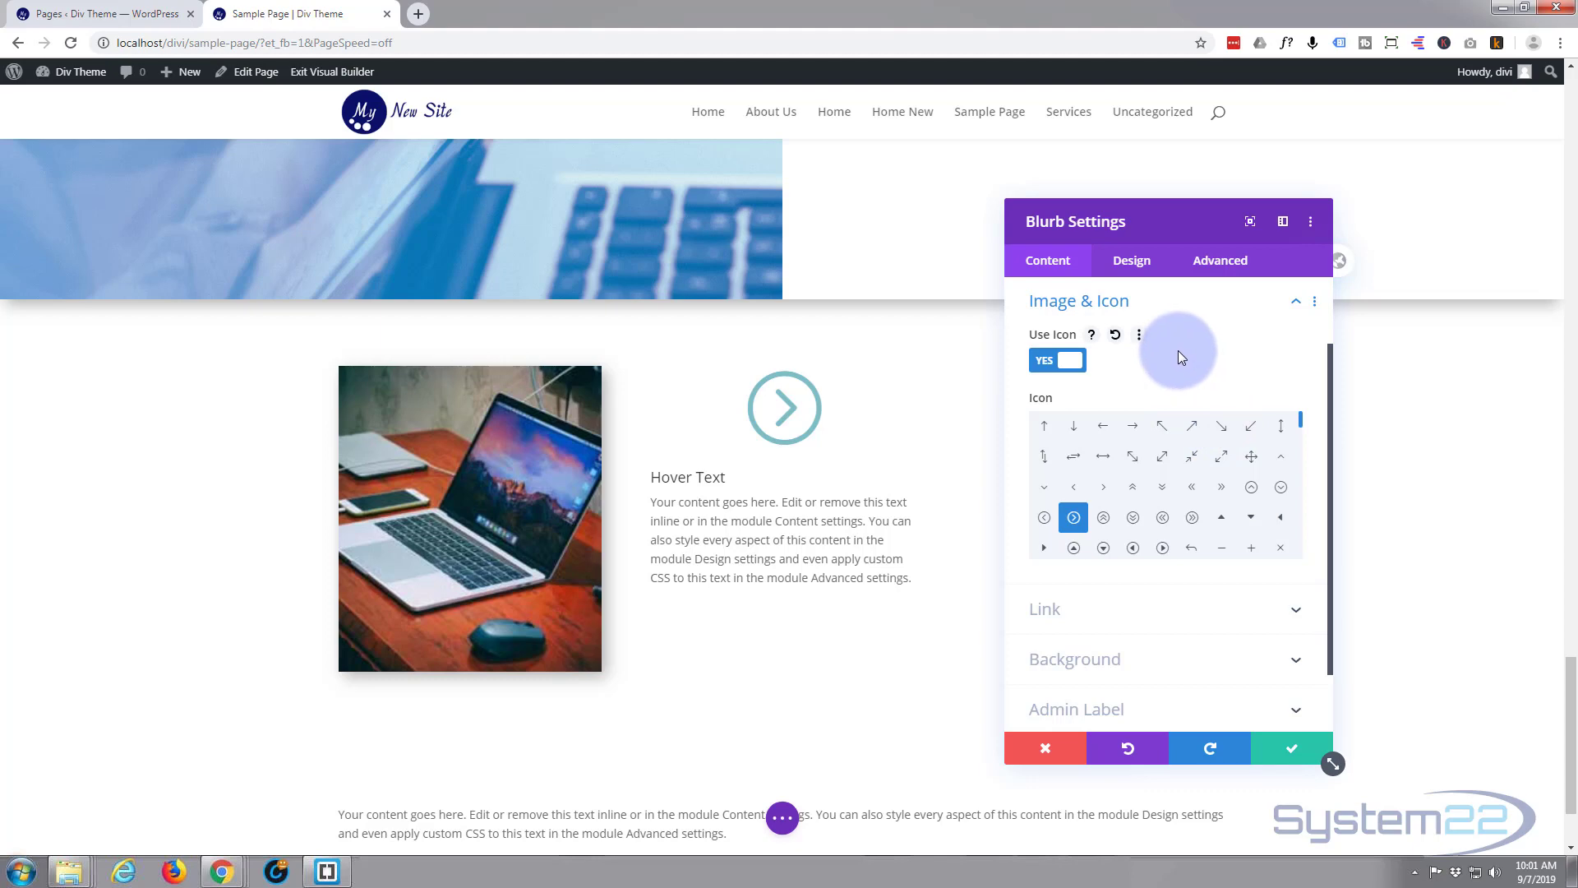
- Examine the blurb's link settings and its background color, gradient, image and video options
scroll(1177, 350, down, 1)
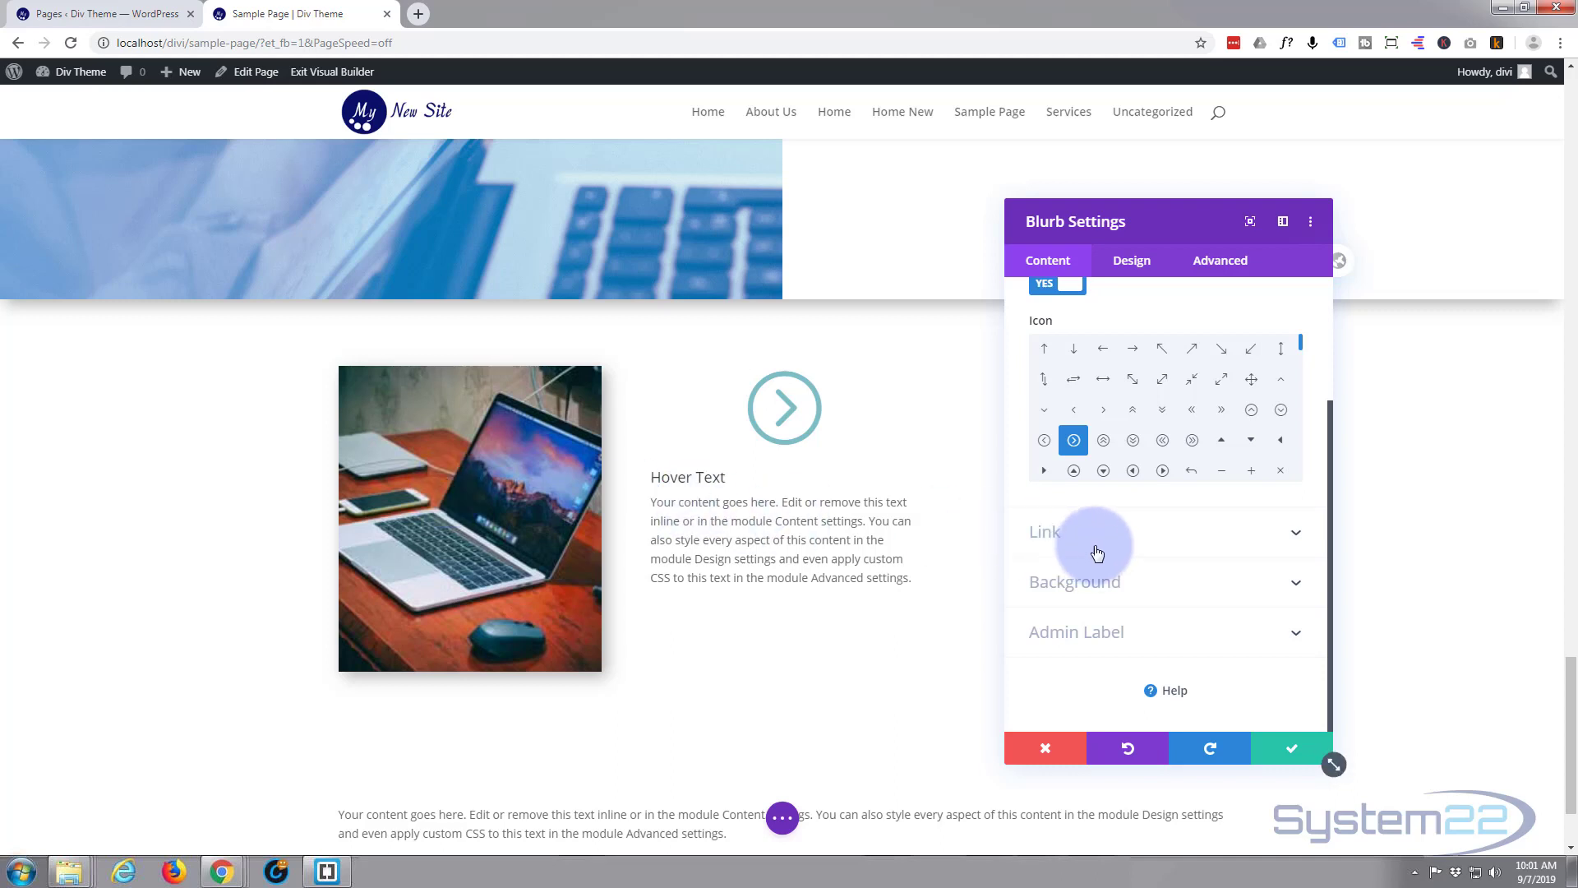
click(1150, 531)
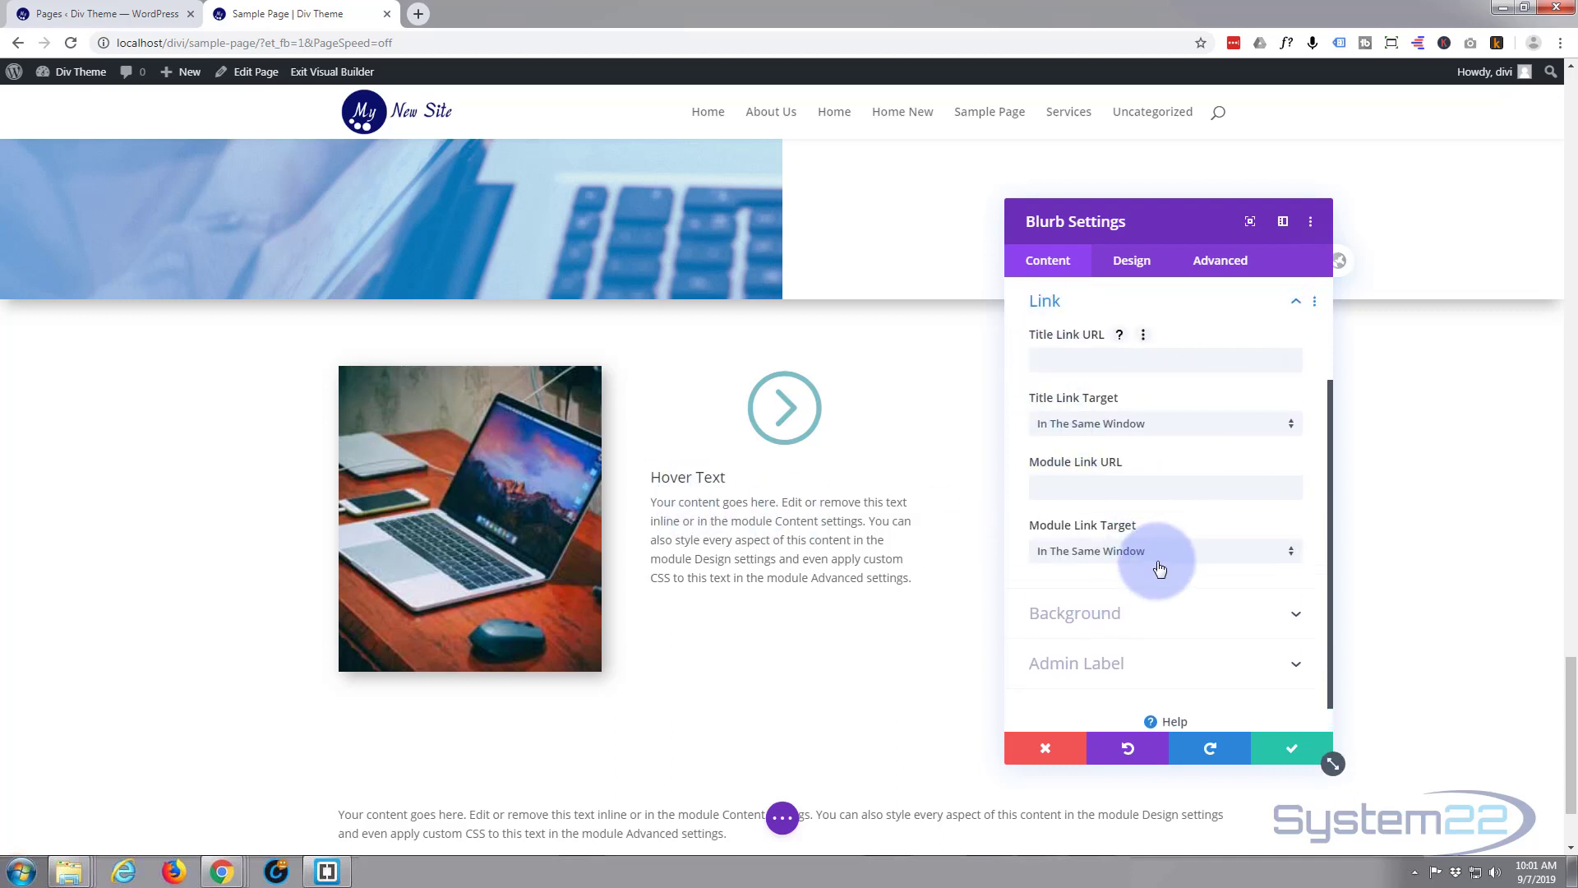
scroll(1159, 567, down, 1)
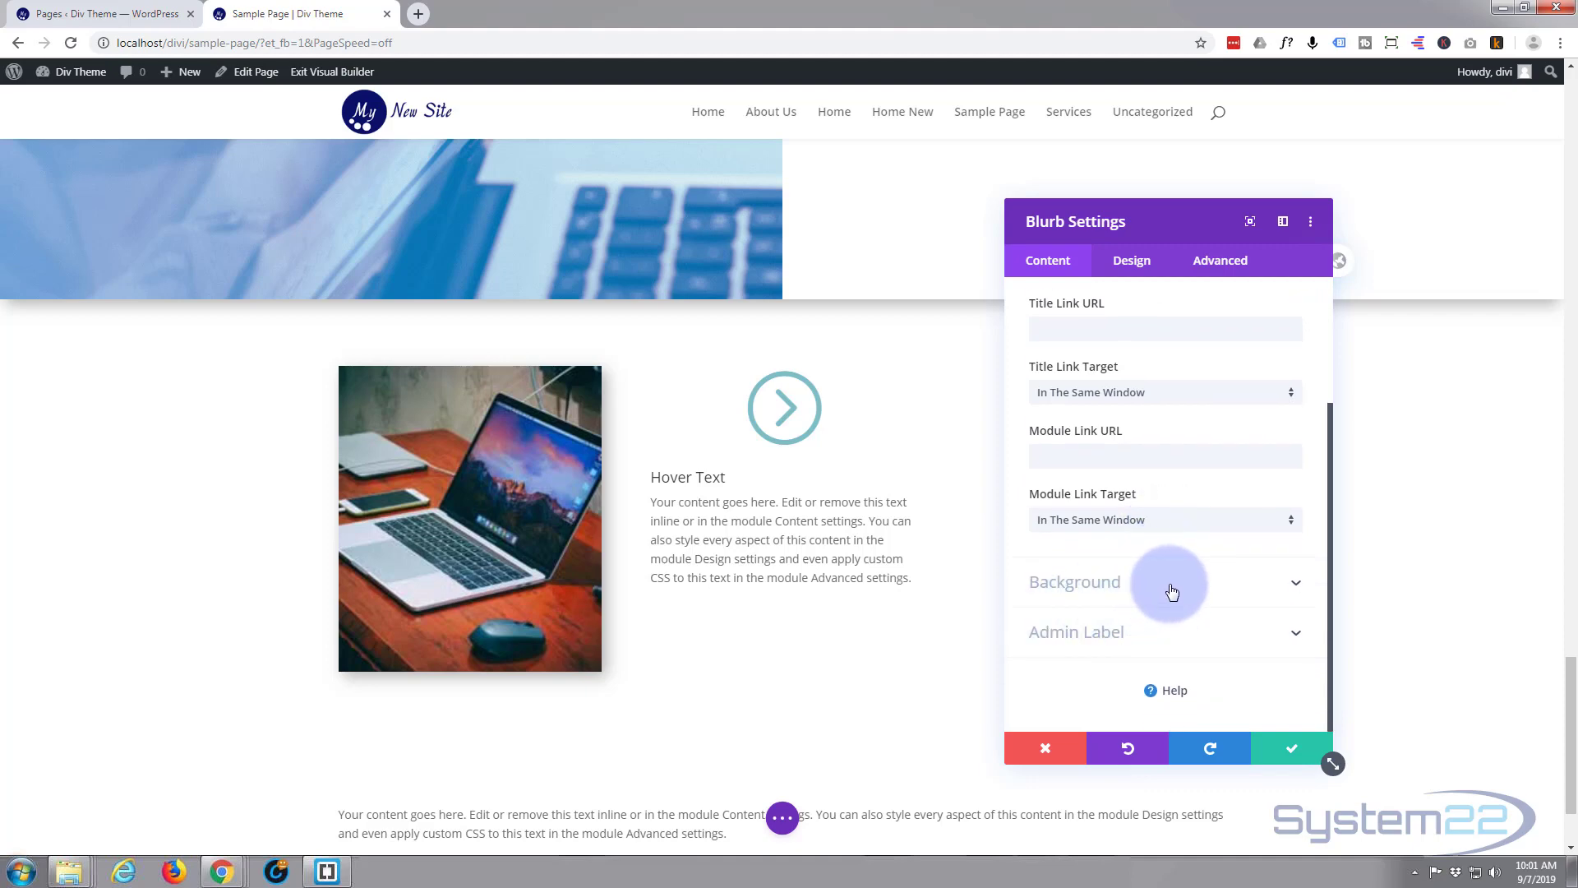
click(1172, 592)
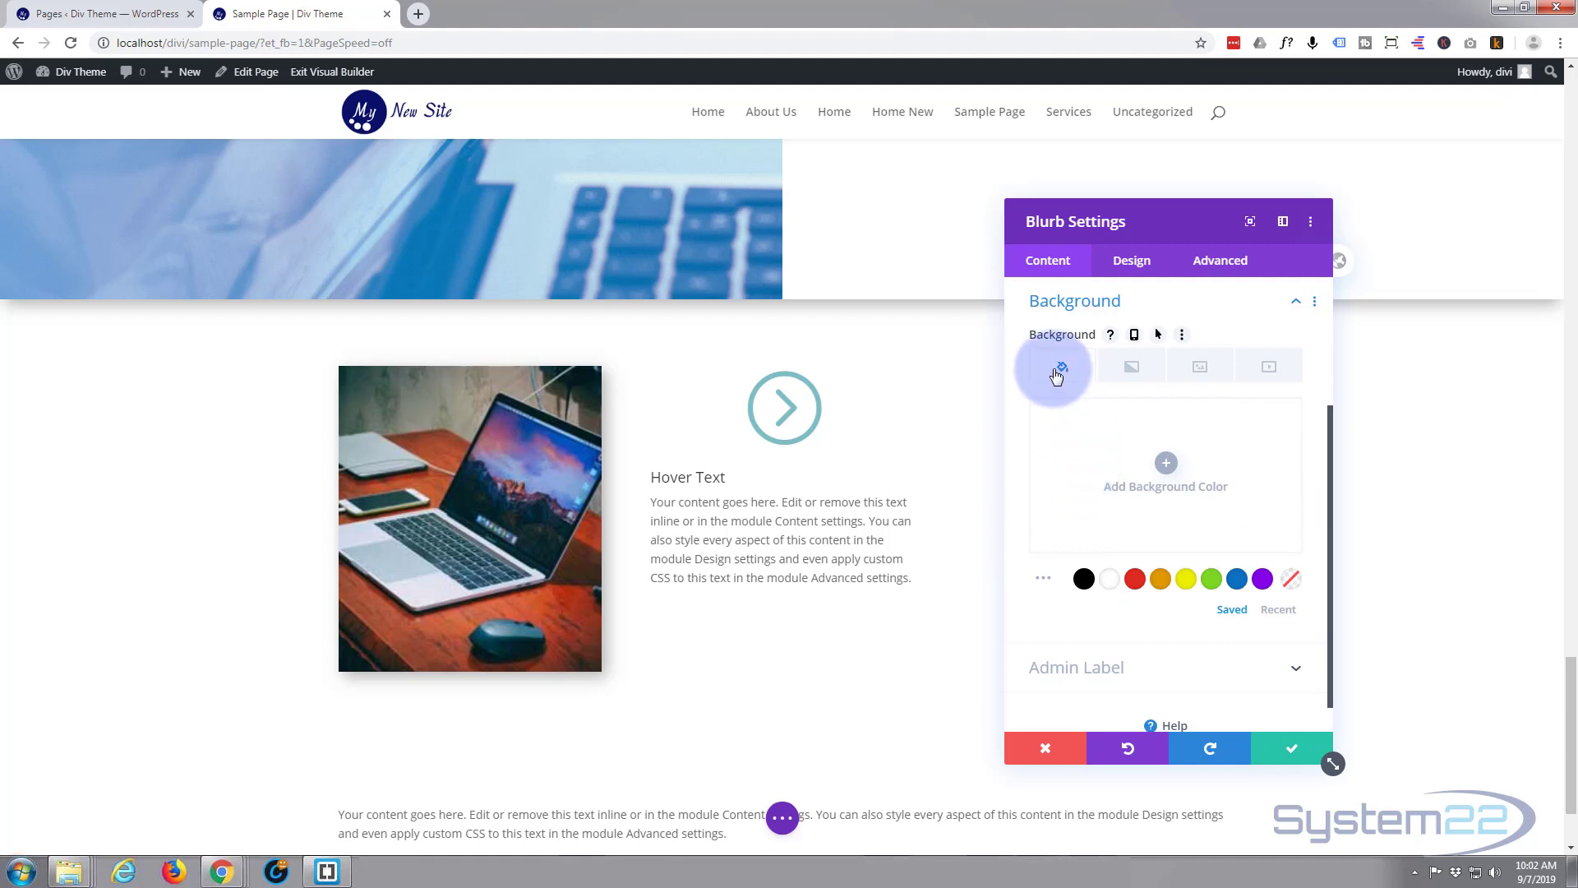
click(1130, 365)
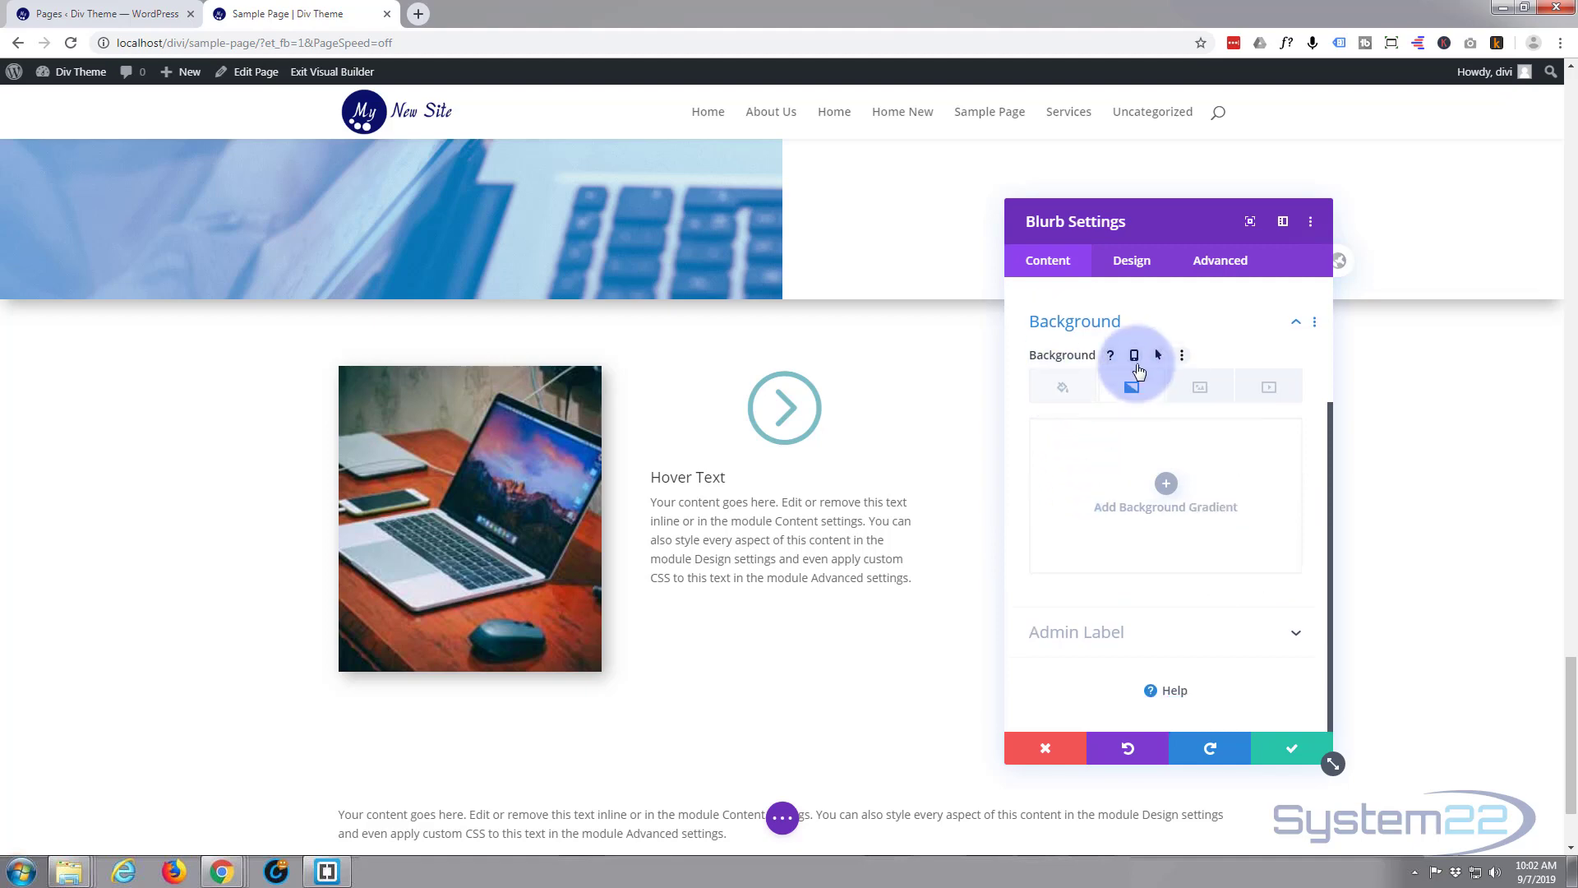
click(1201, 386)
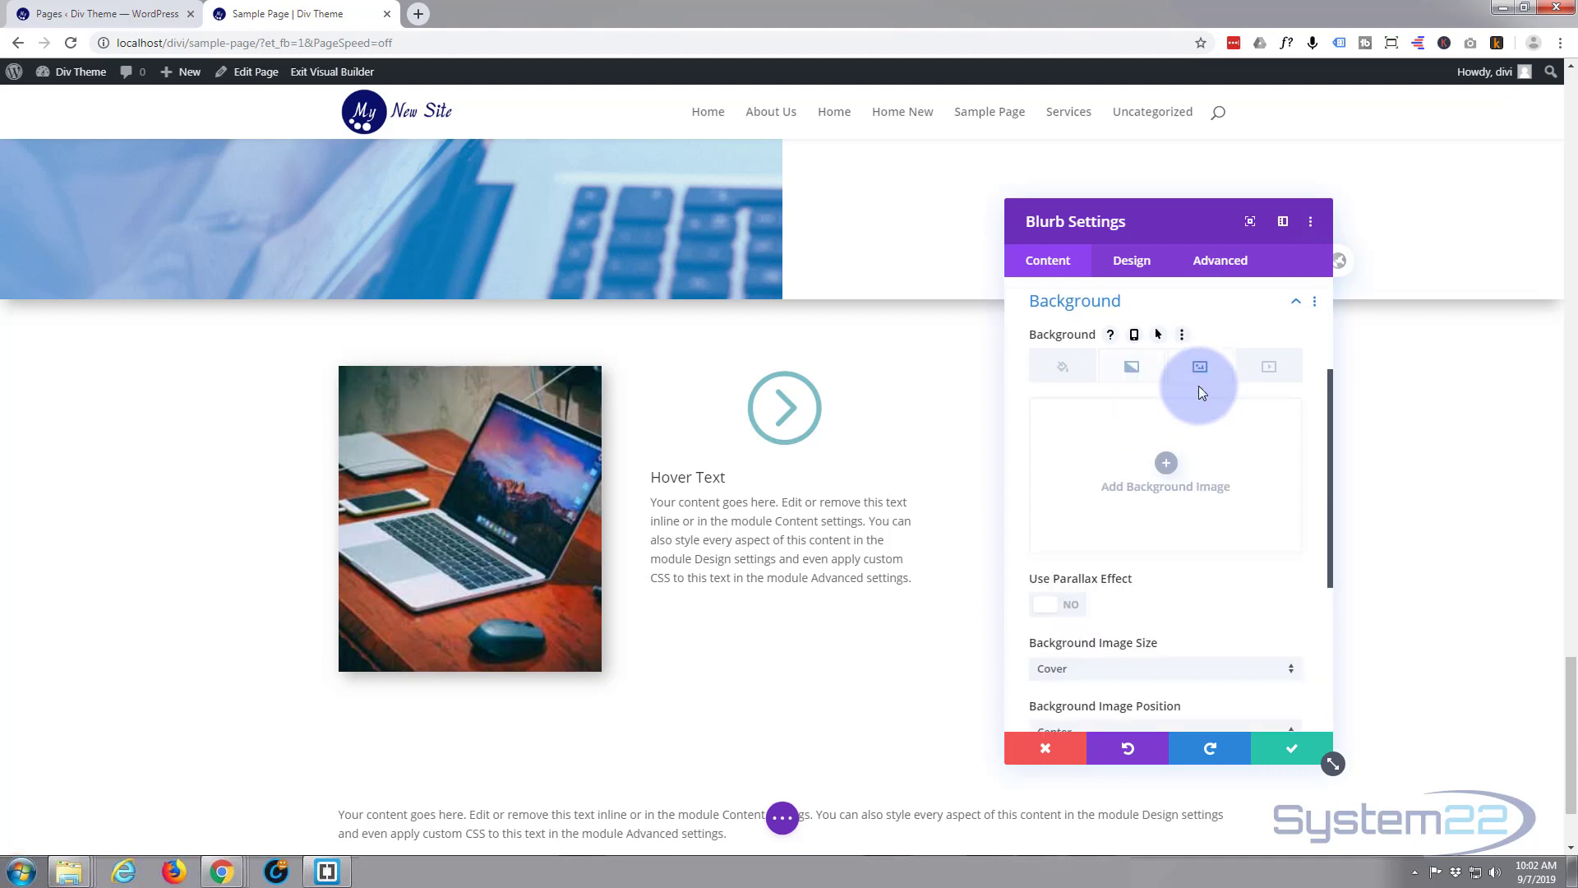
click(1269, 368)
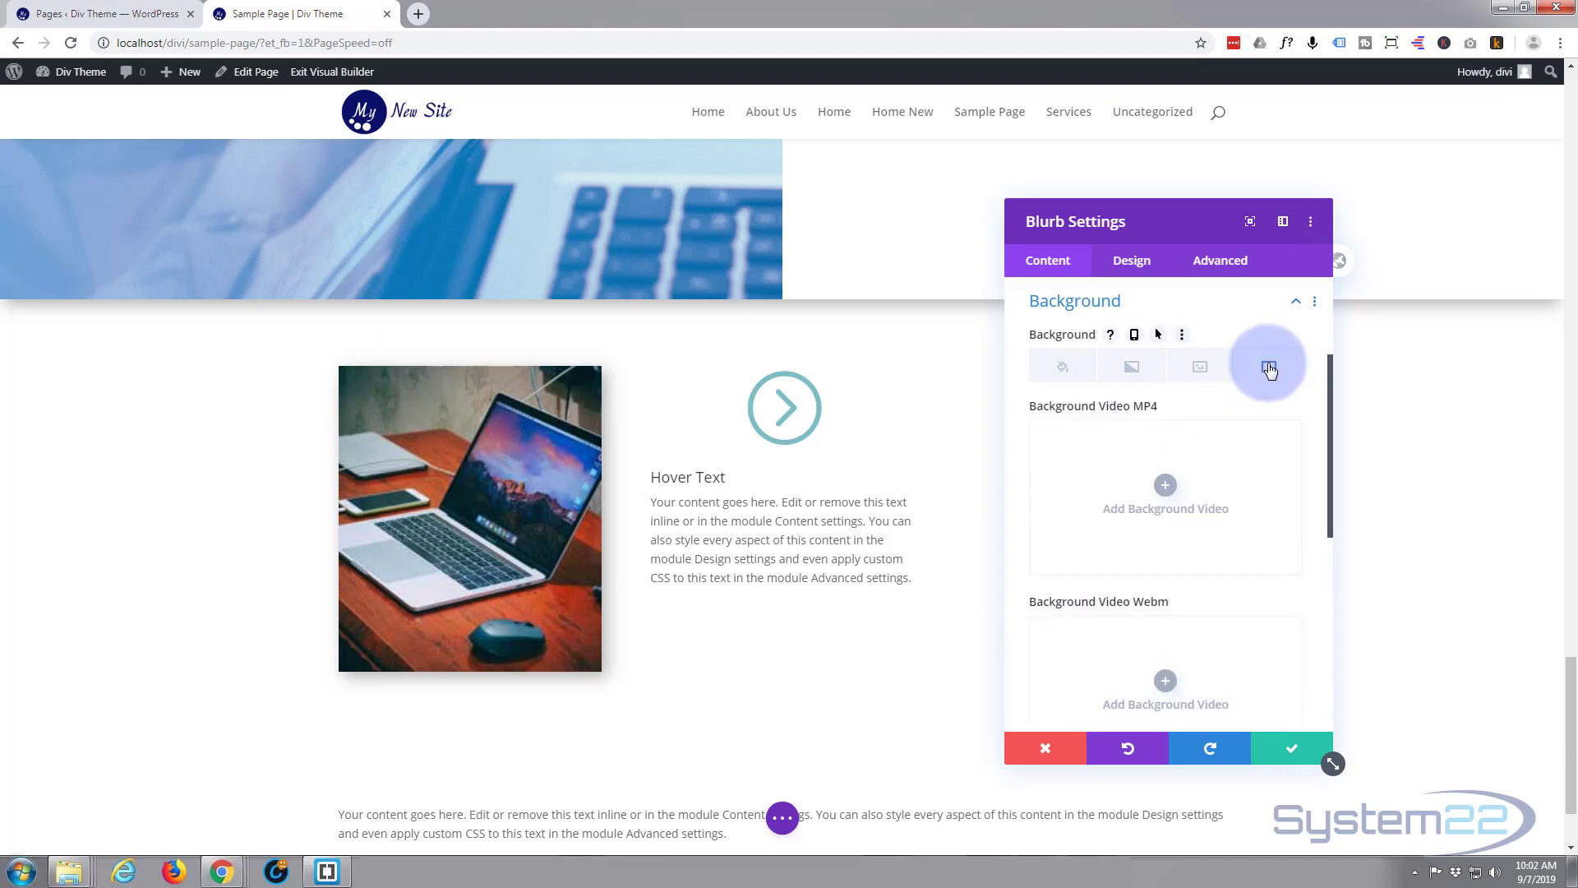
click(1201, 369)
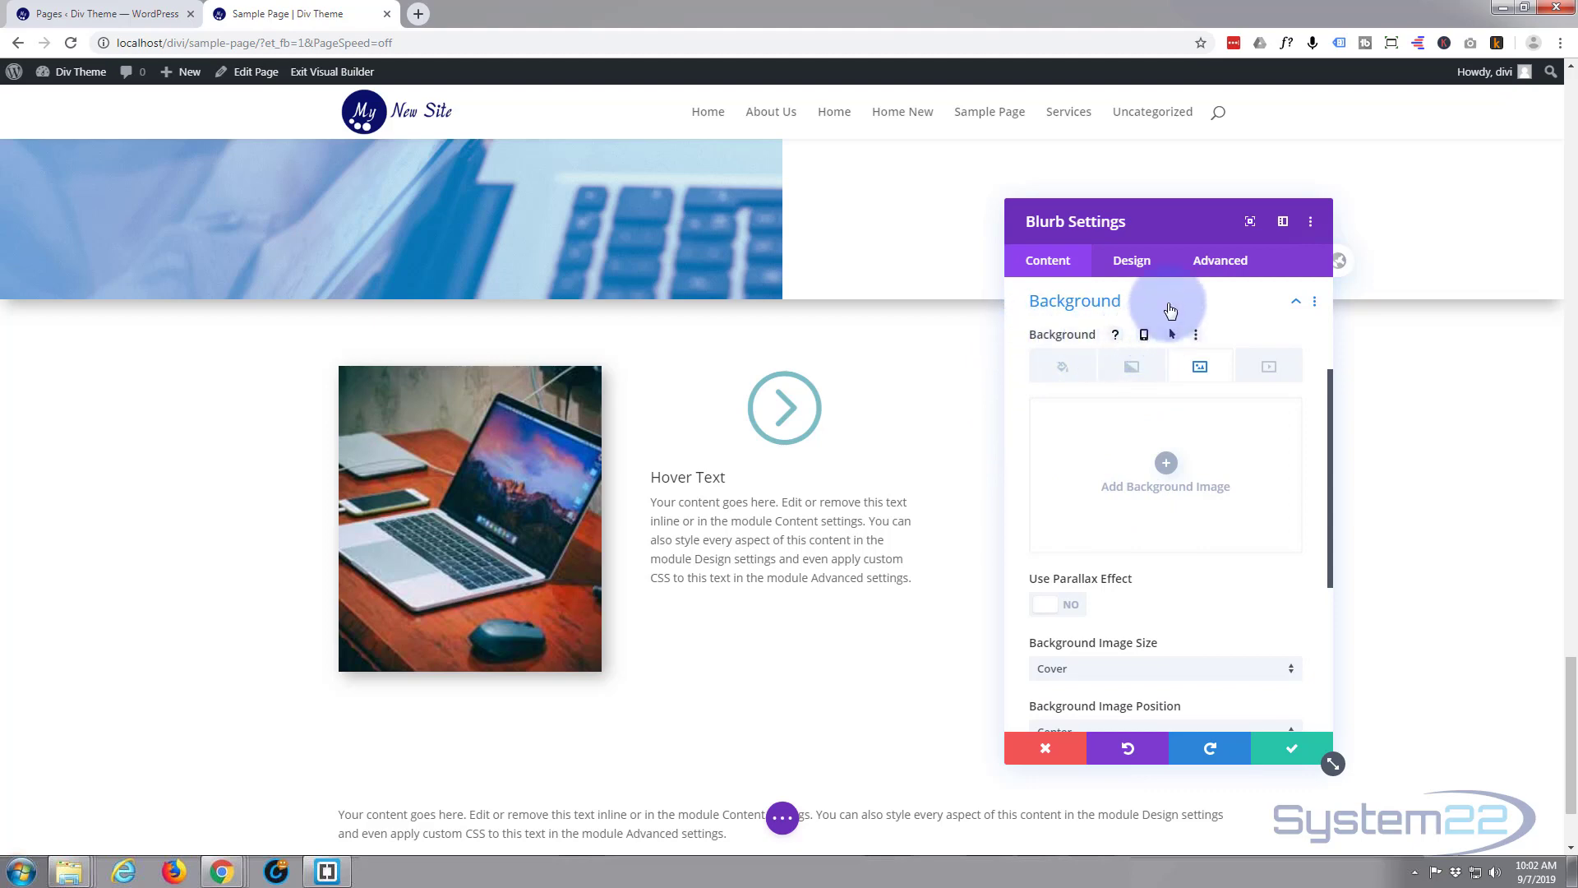
click(1170, 306)
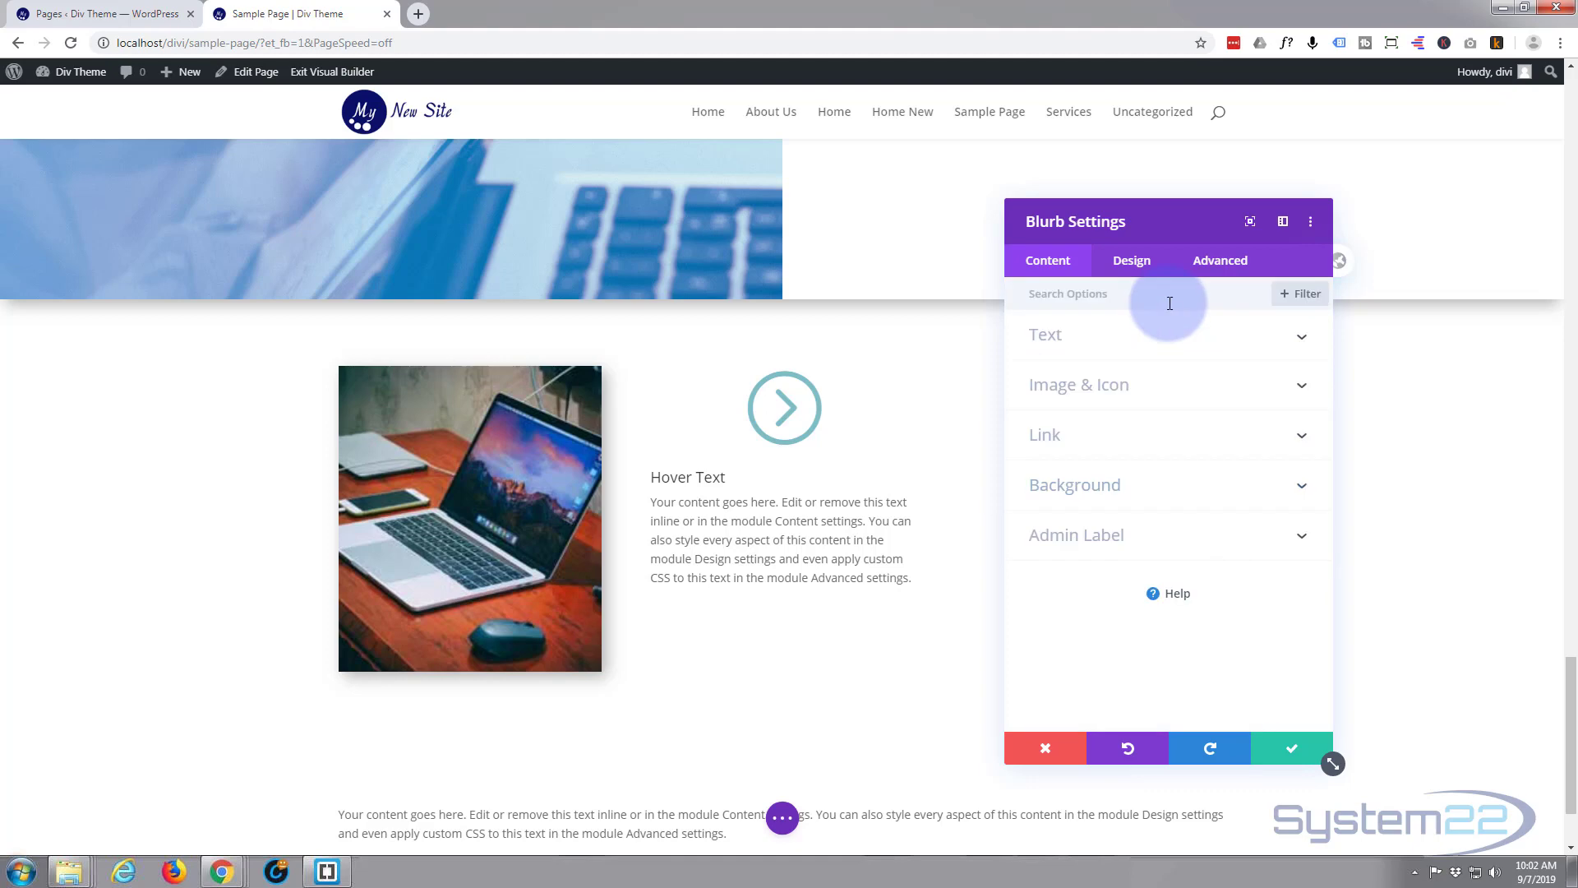
click(1134, 491)
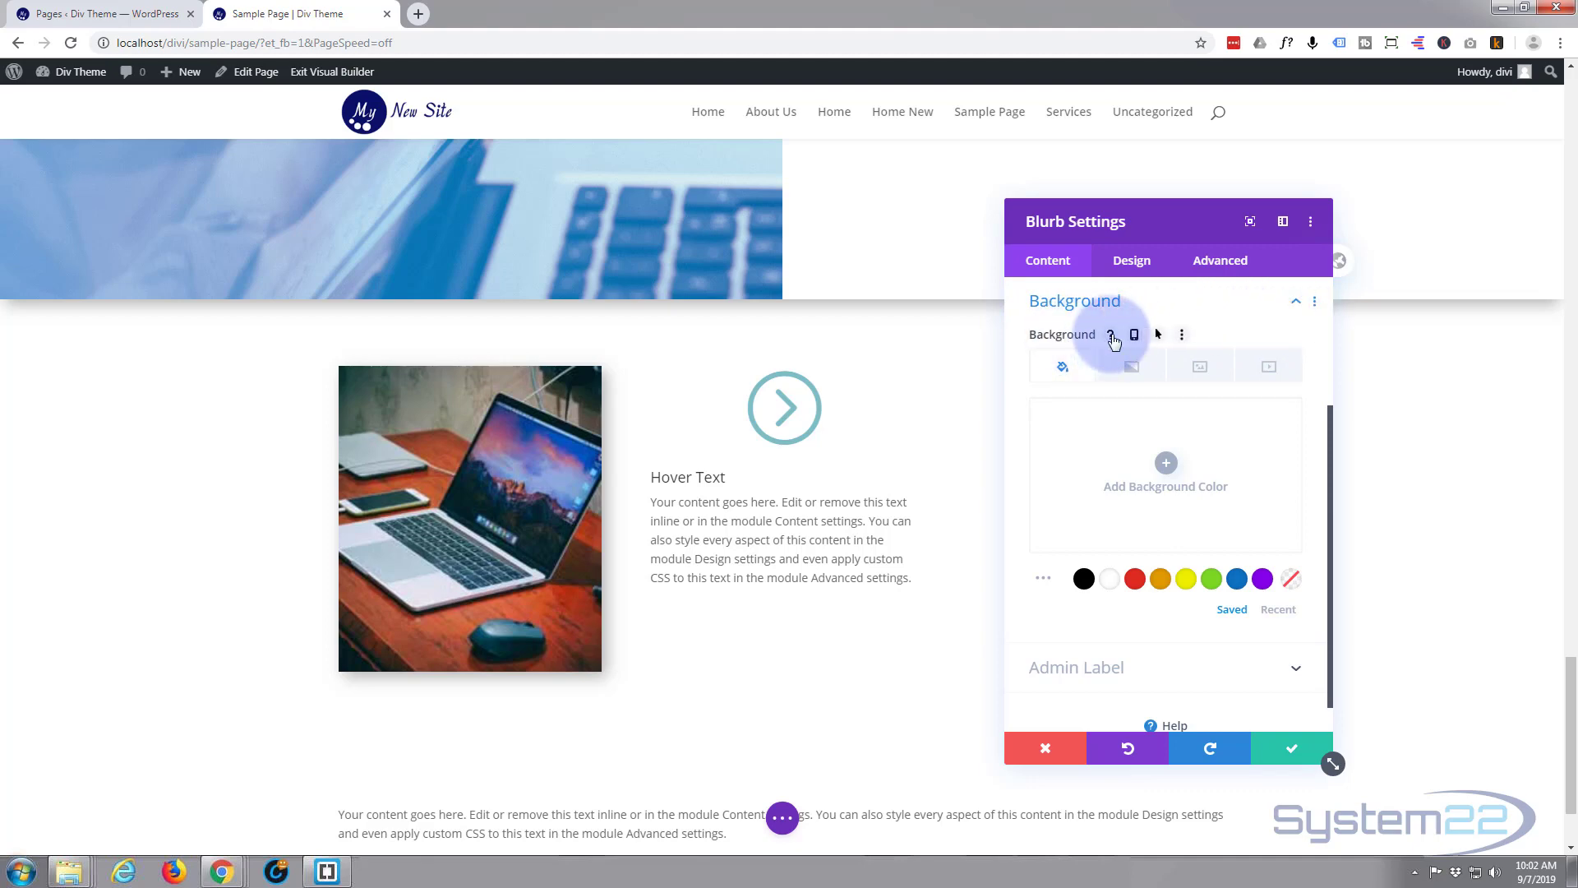
- Enable hover options for the blurb's background and set popout.jpg from the media library as its desktop background image
click(1159, 337)
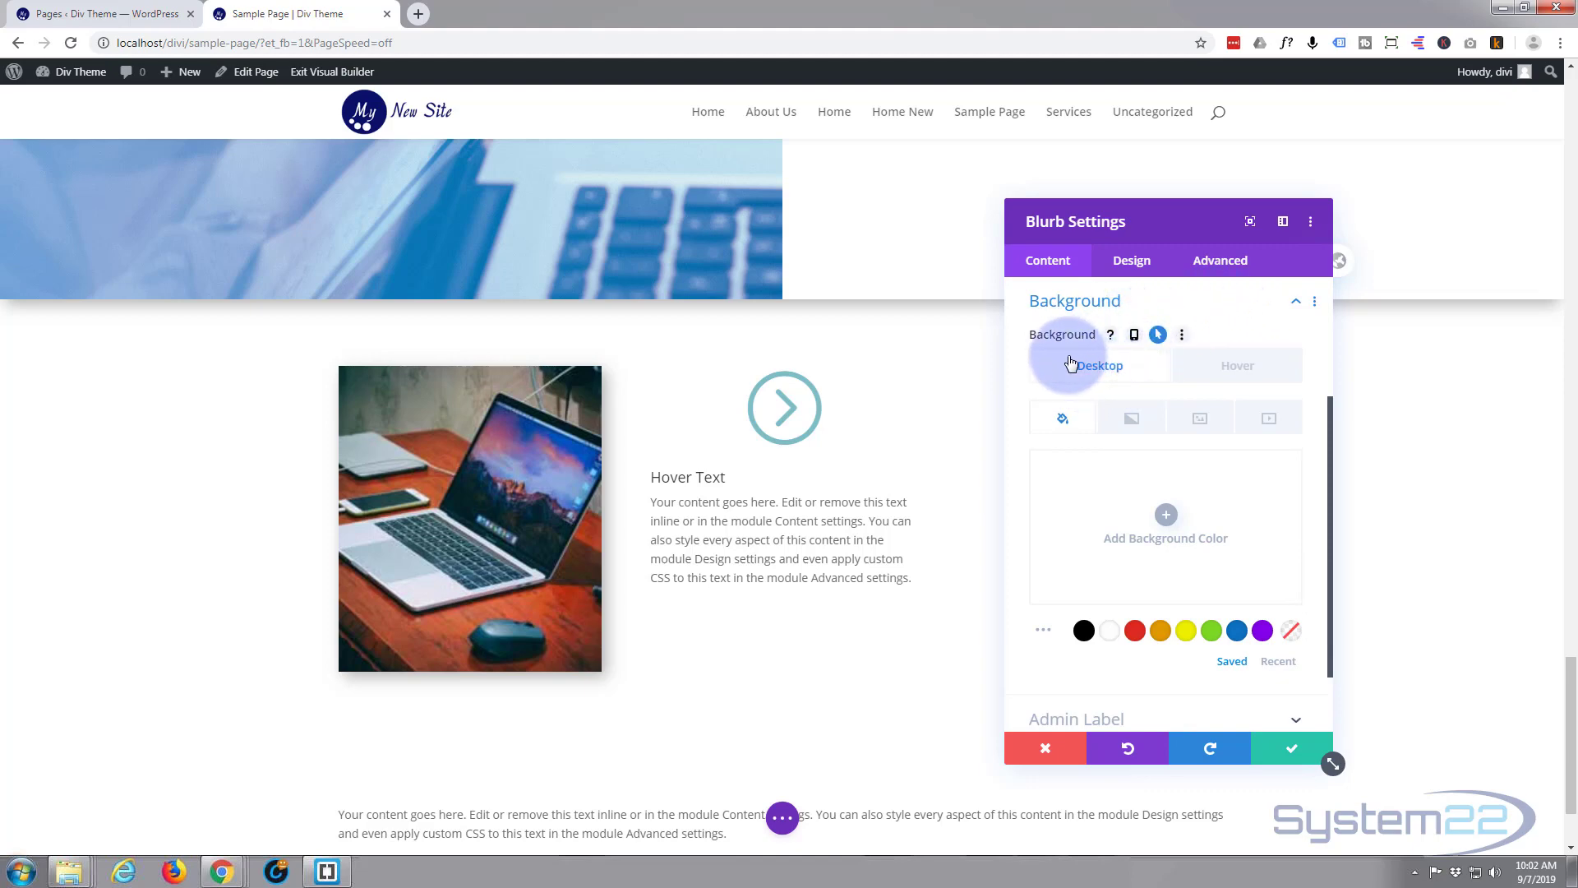
click(1205, 365)
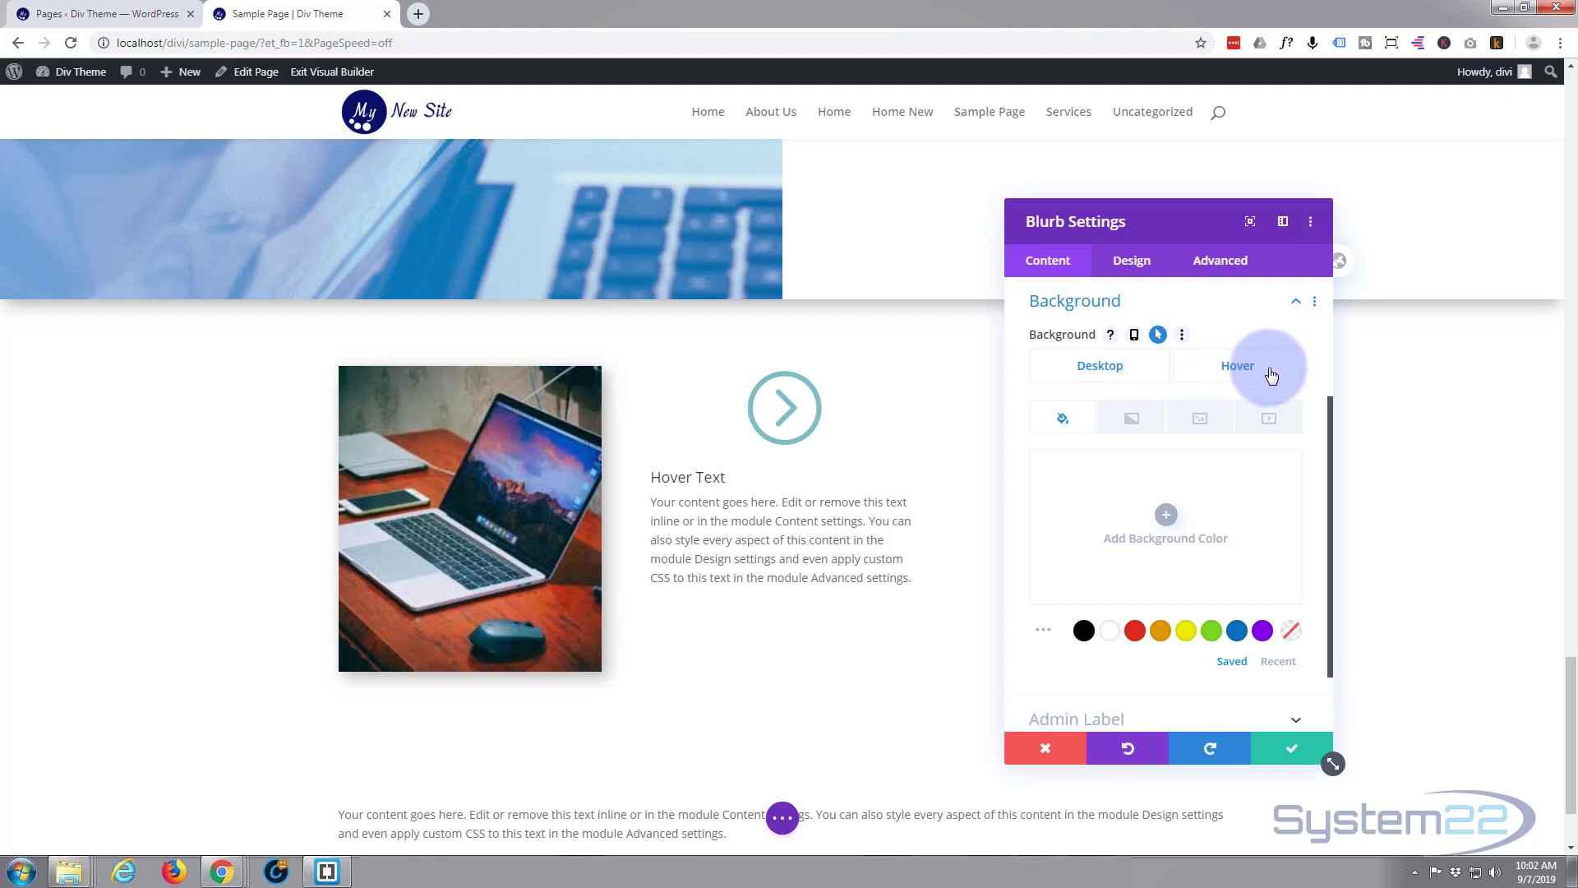
click(1108, 369)
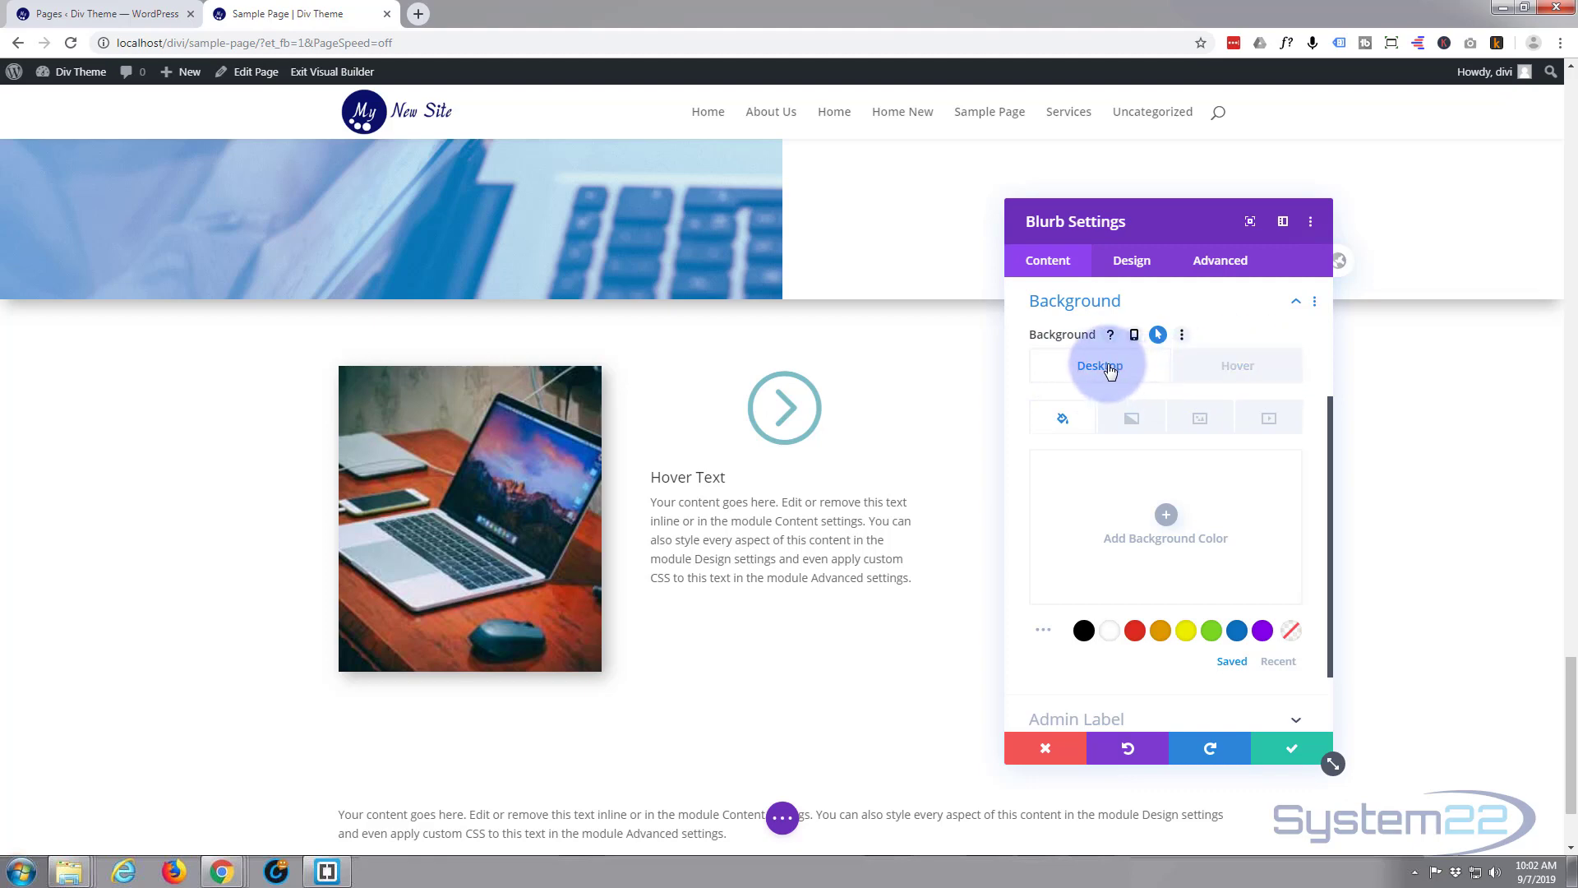
click(1209, 419)
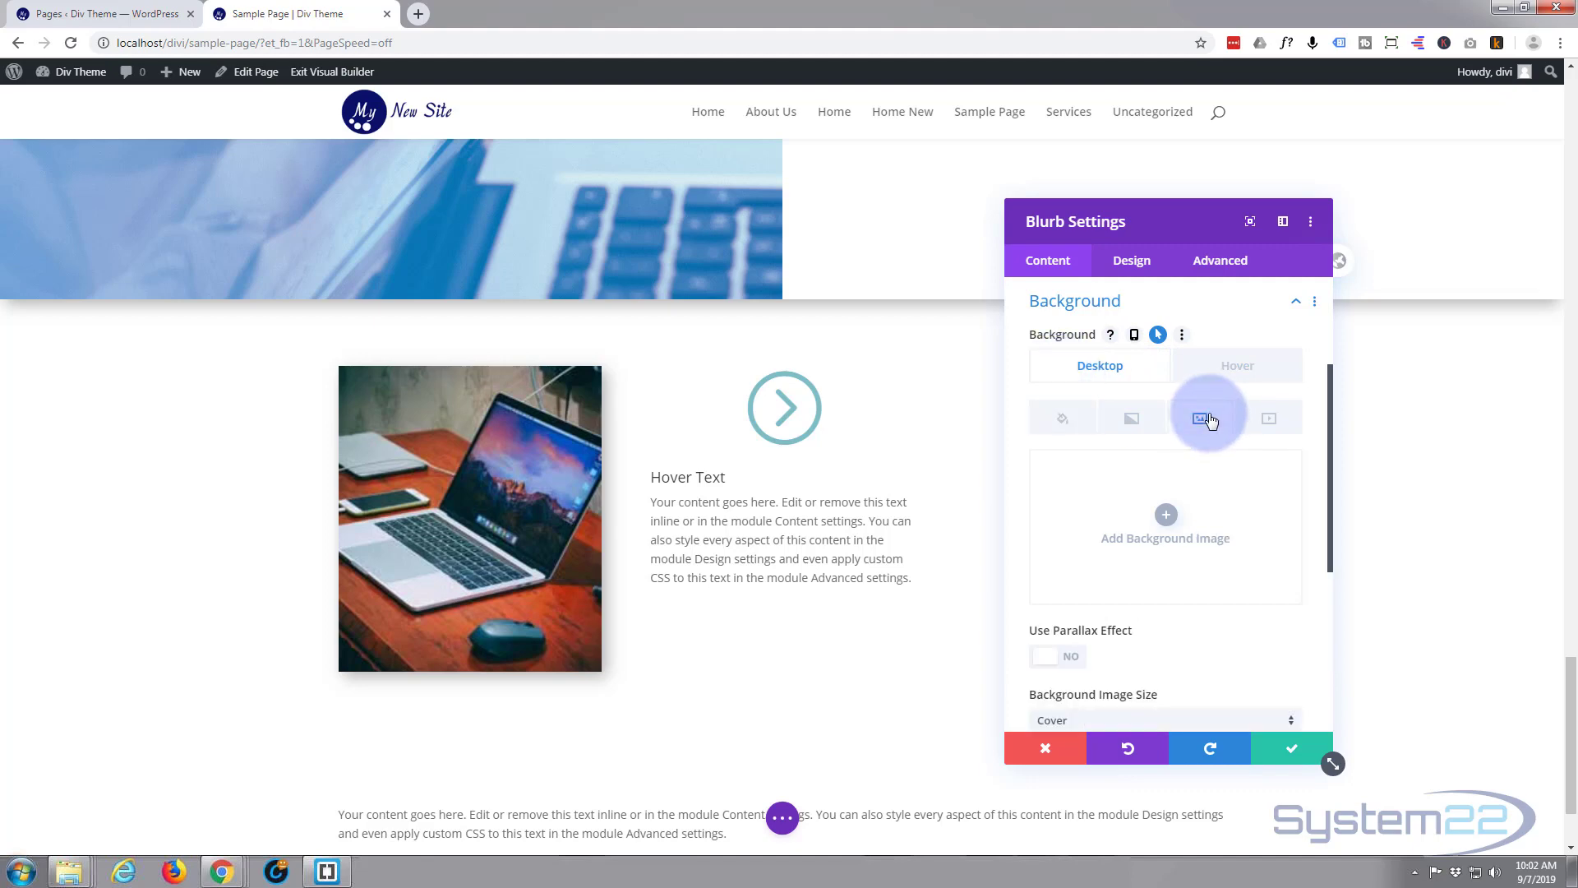
click(1164, 516)
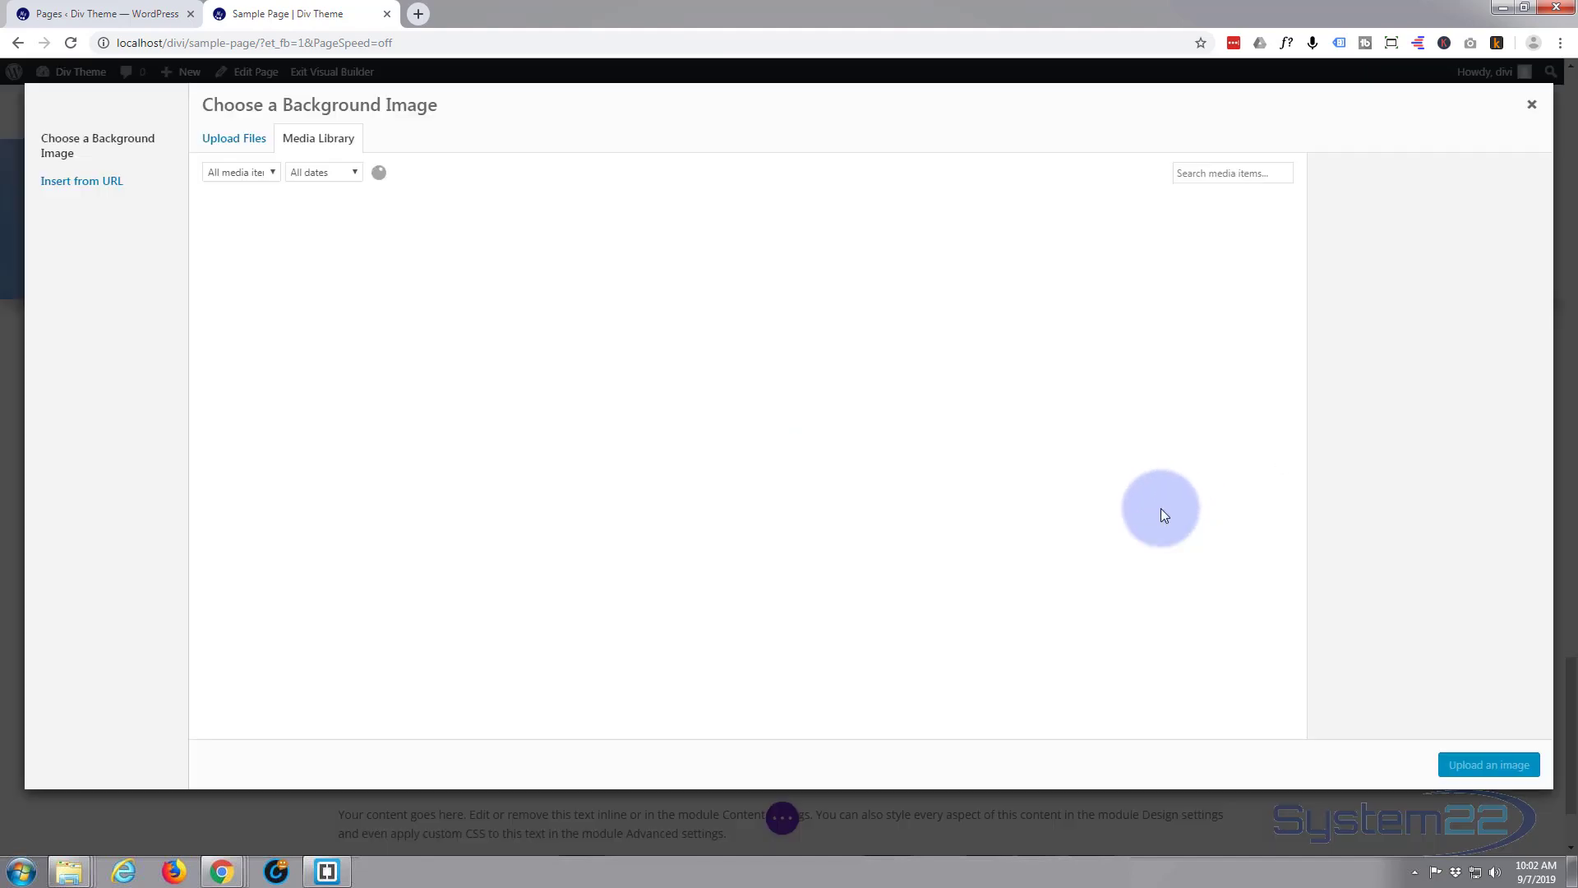
click(238, 240)
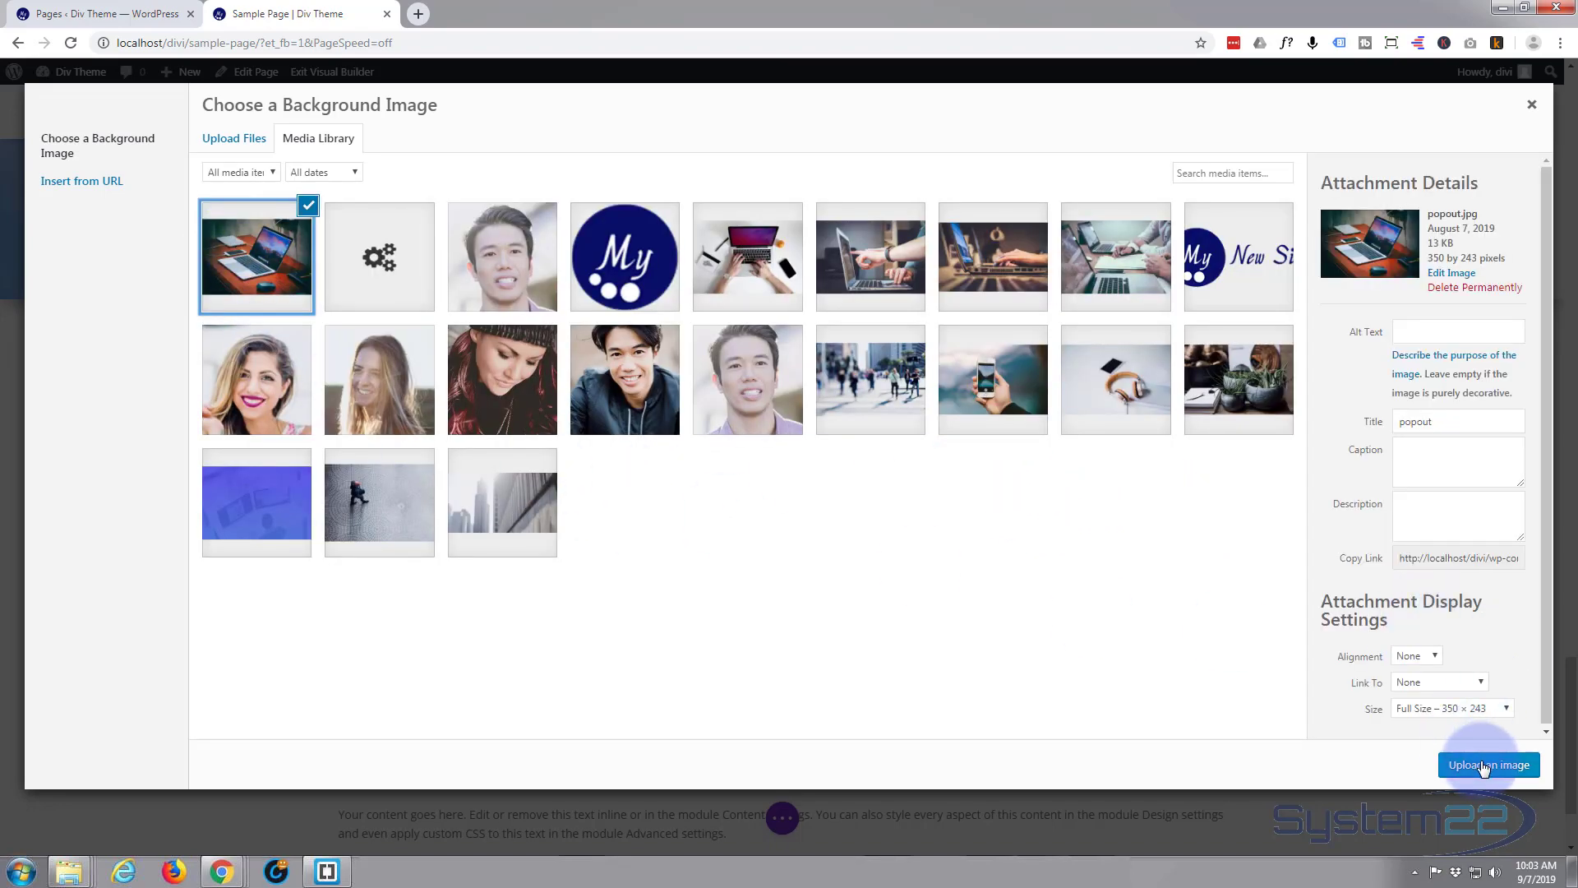
click(1485, 765)
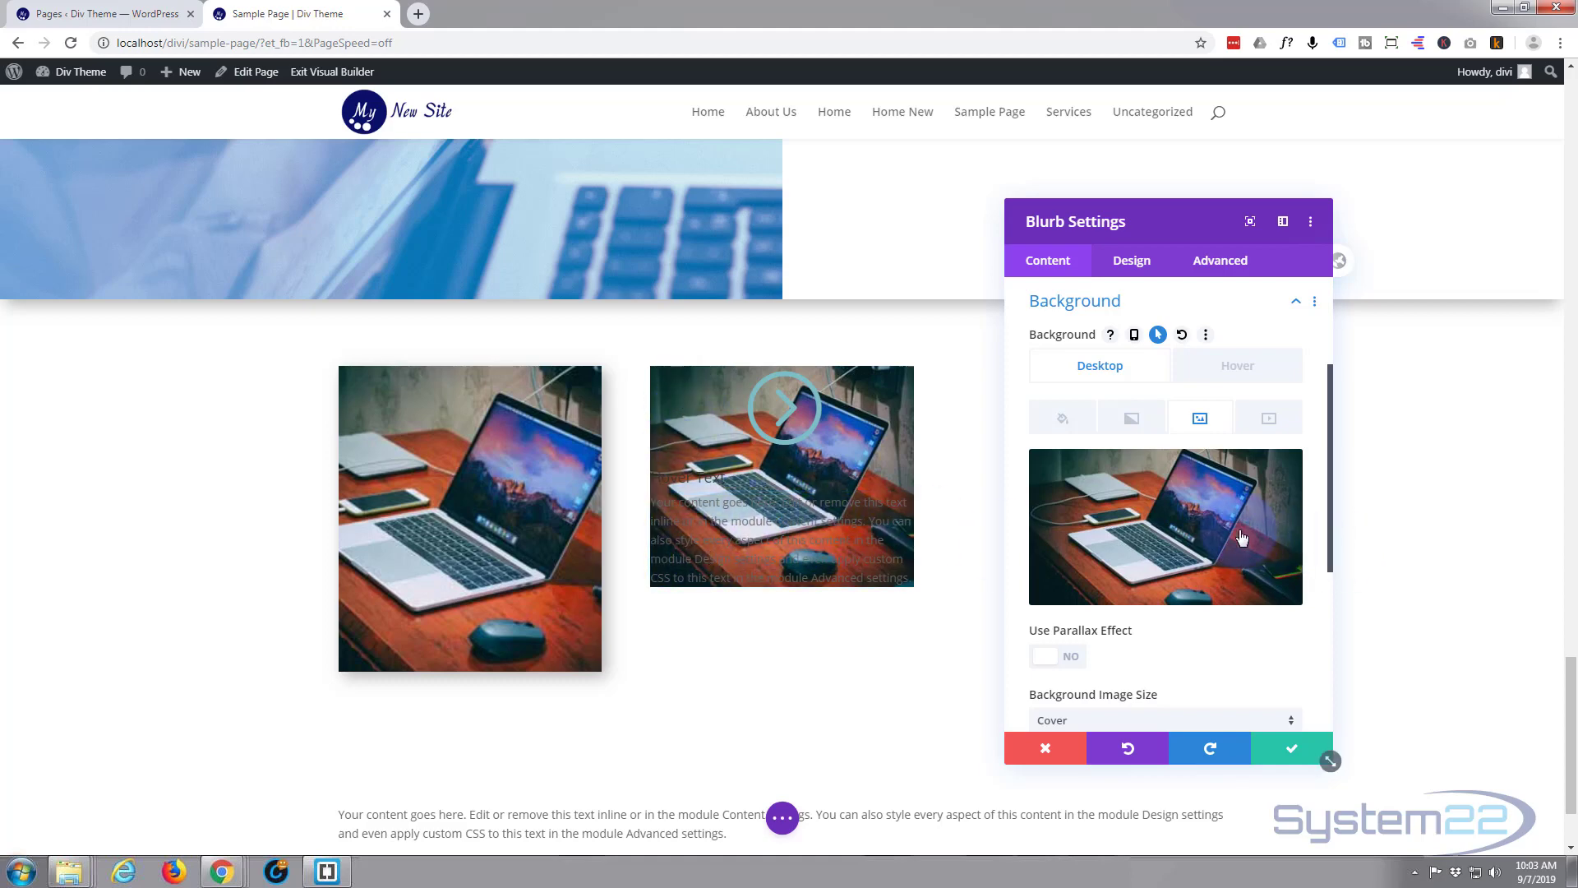
mouse_move(1239, 535)
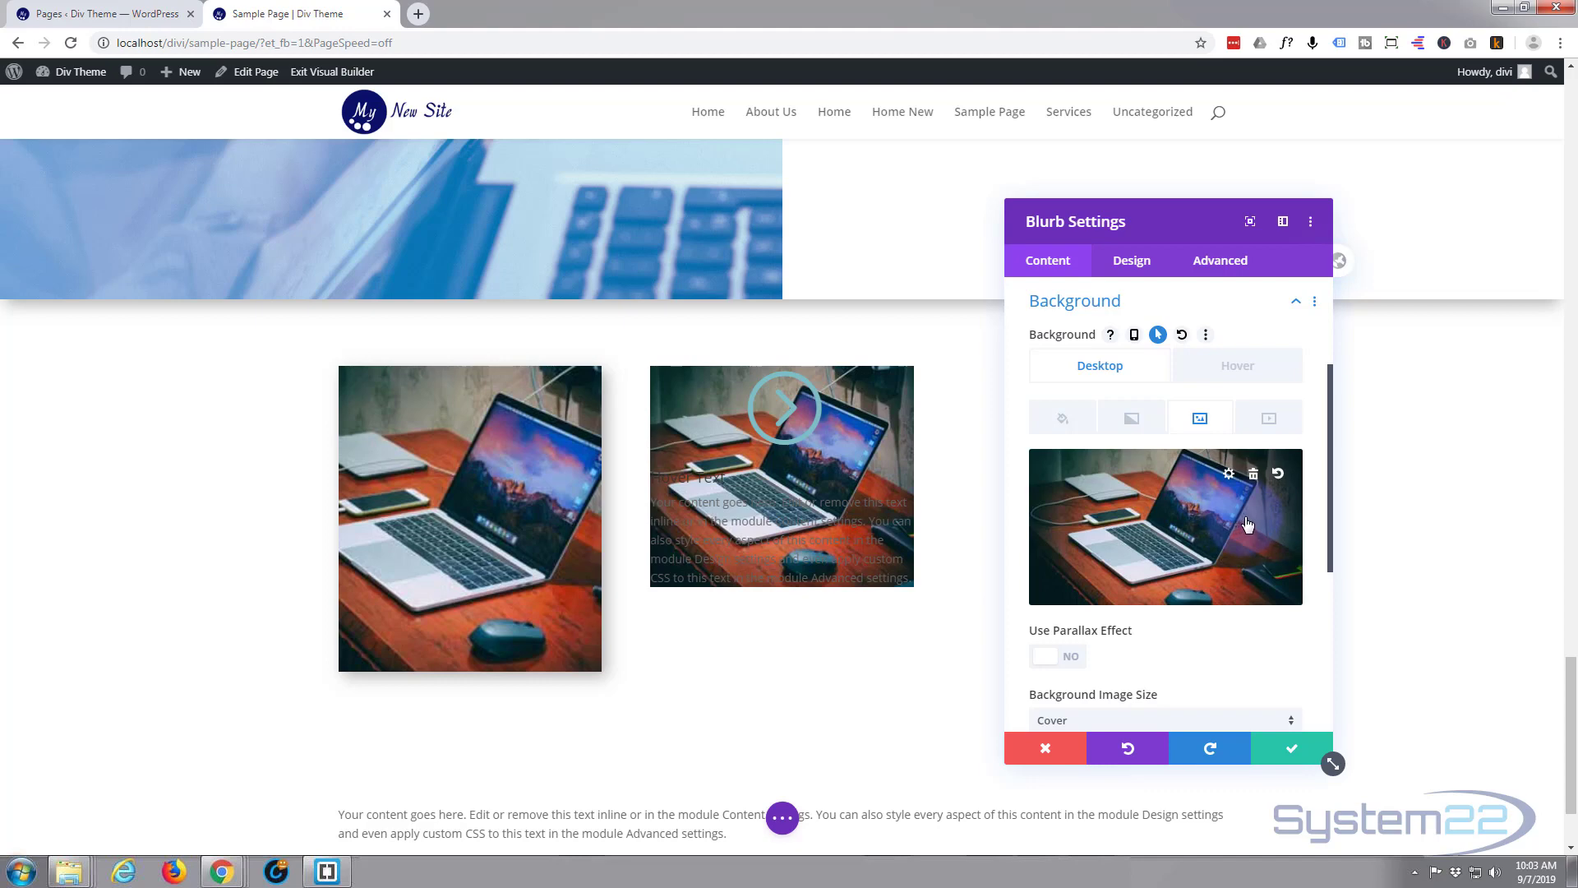
mouse_move(1279, 520)
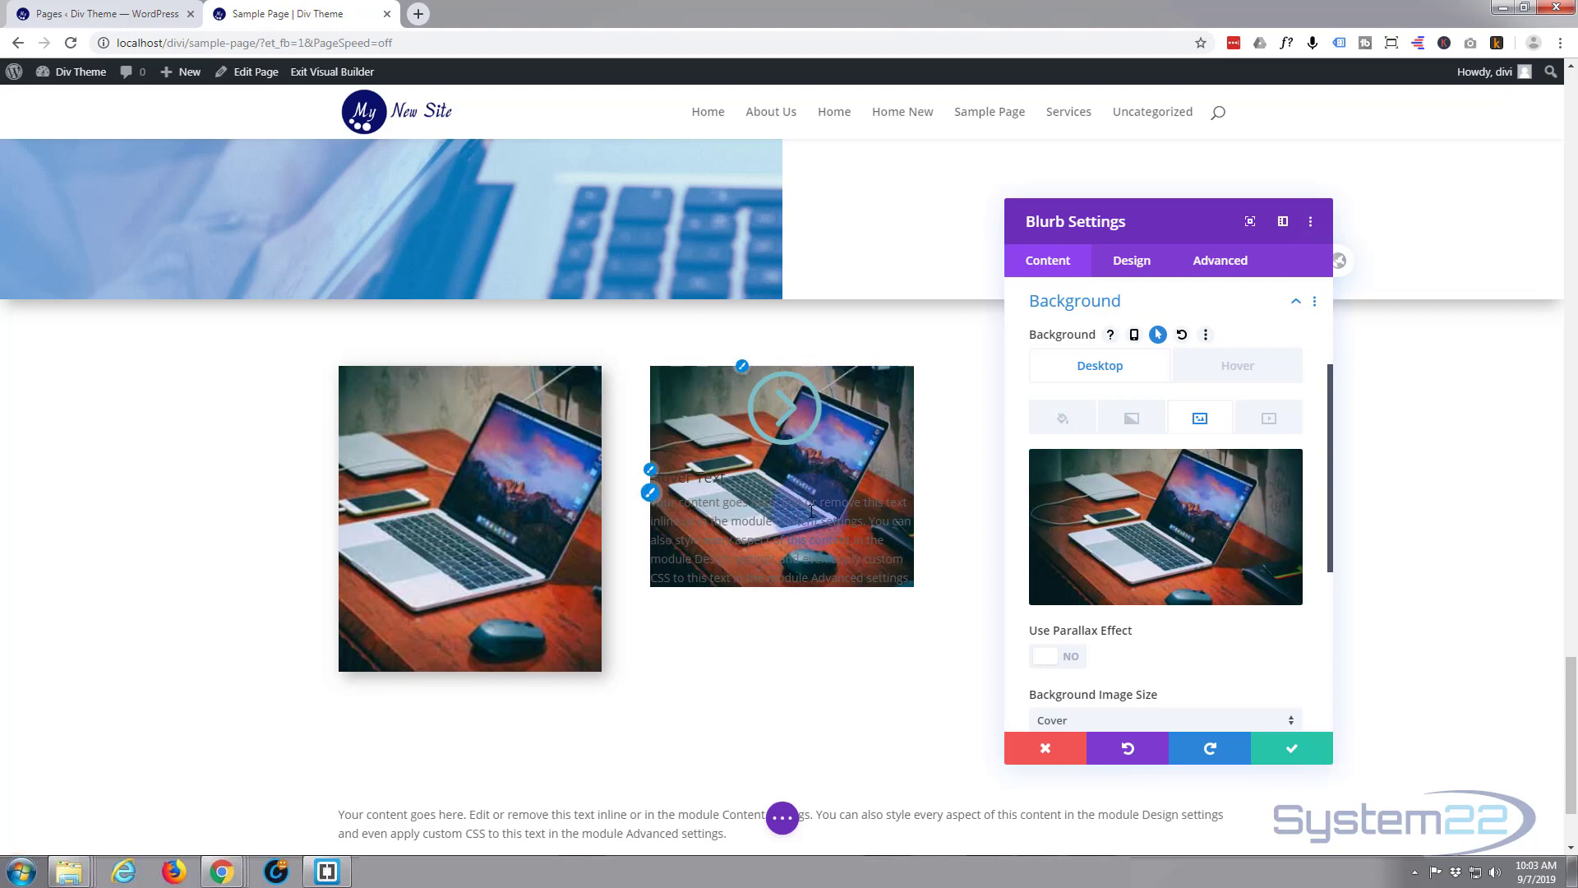
- Add a background gradient to the blurb's hover state, with the second color set to dark navy #00233f
click(1249, 367)
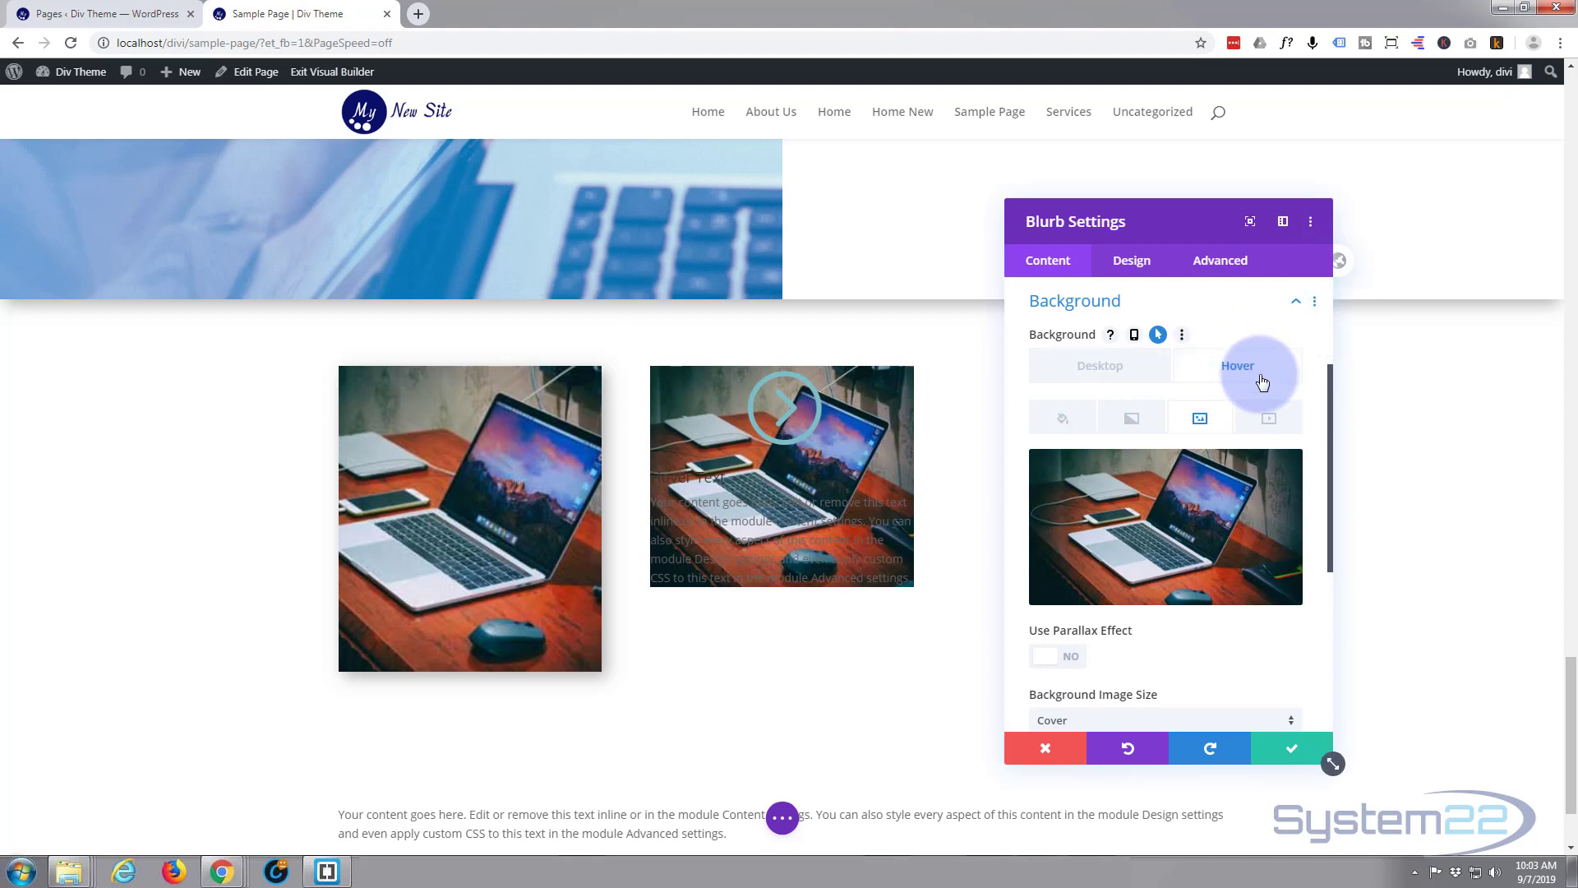
click(1132, 420)
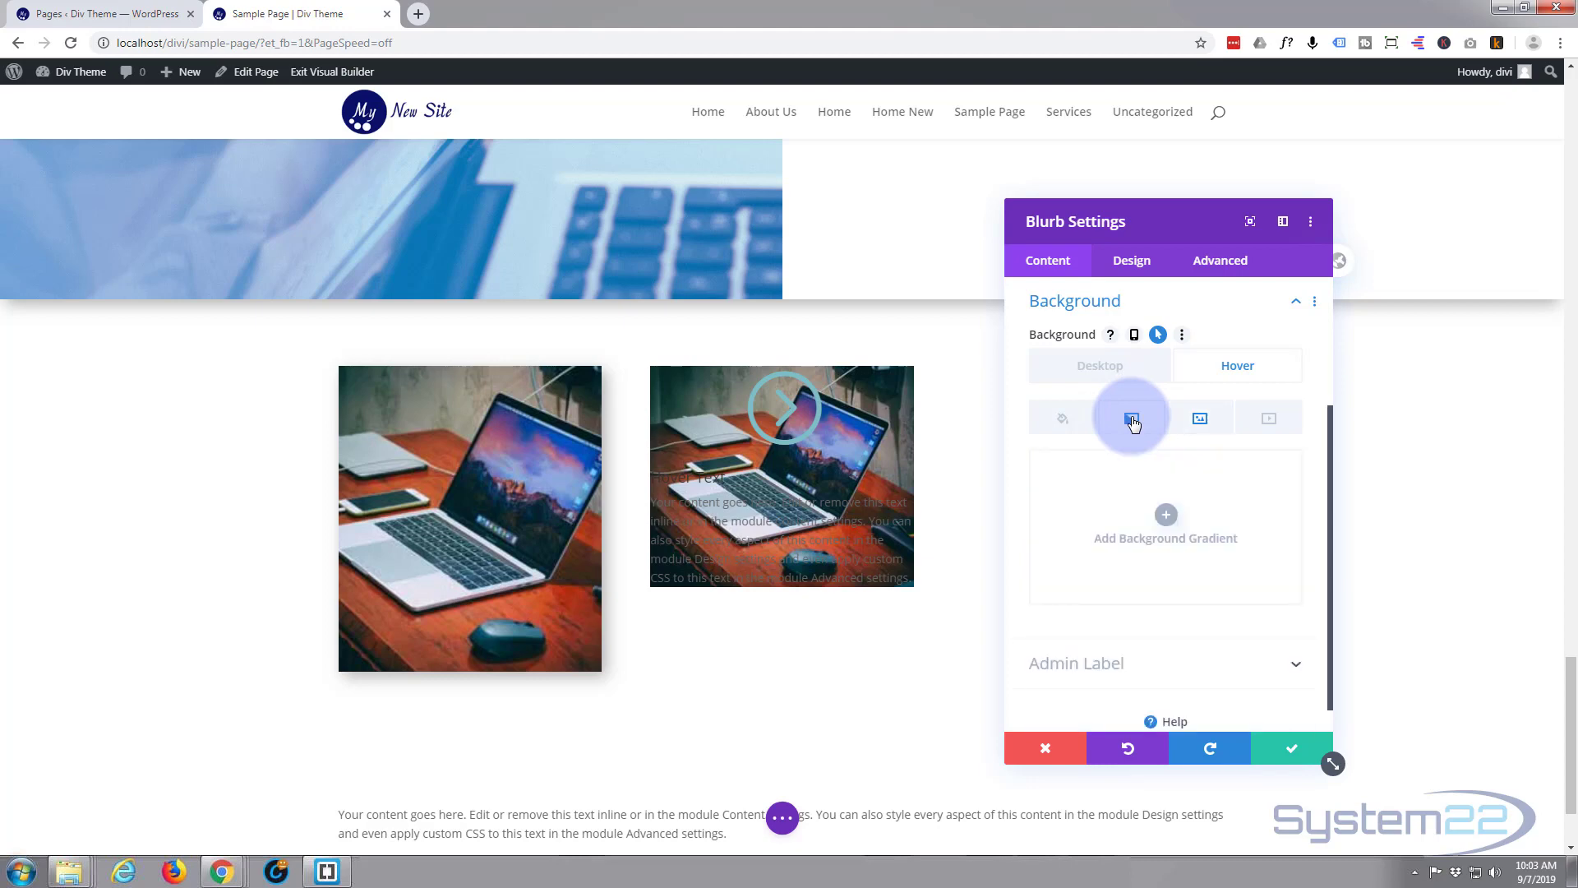
click(1168, 518)
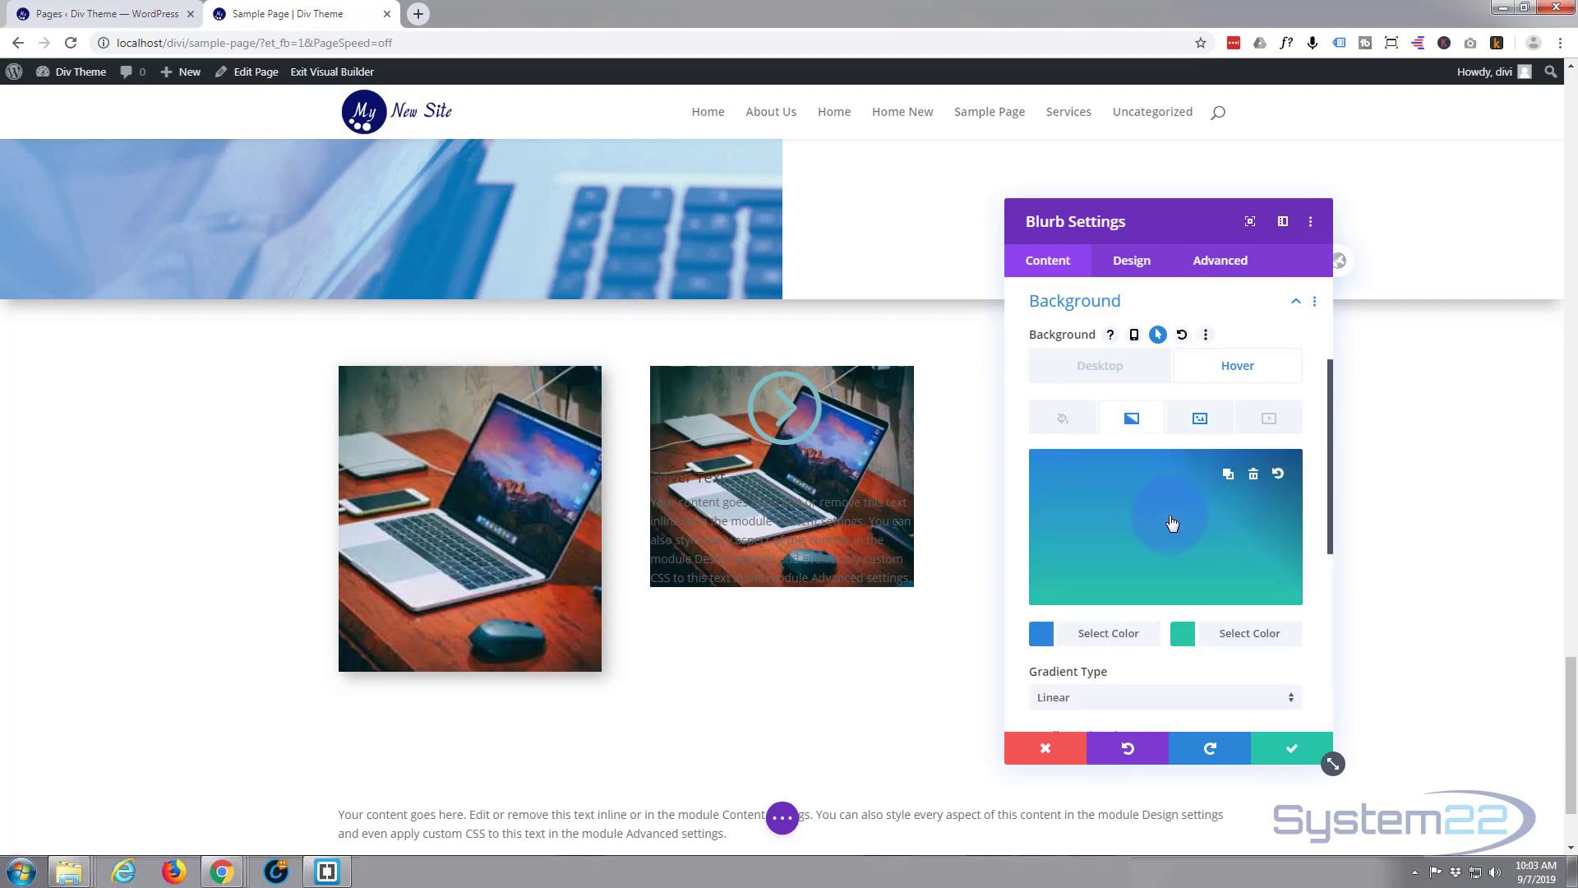
click(1233, 633)
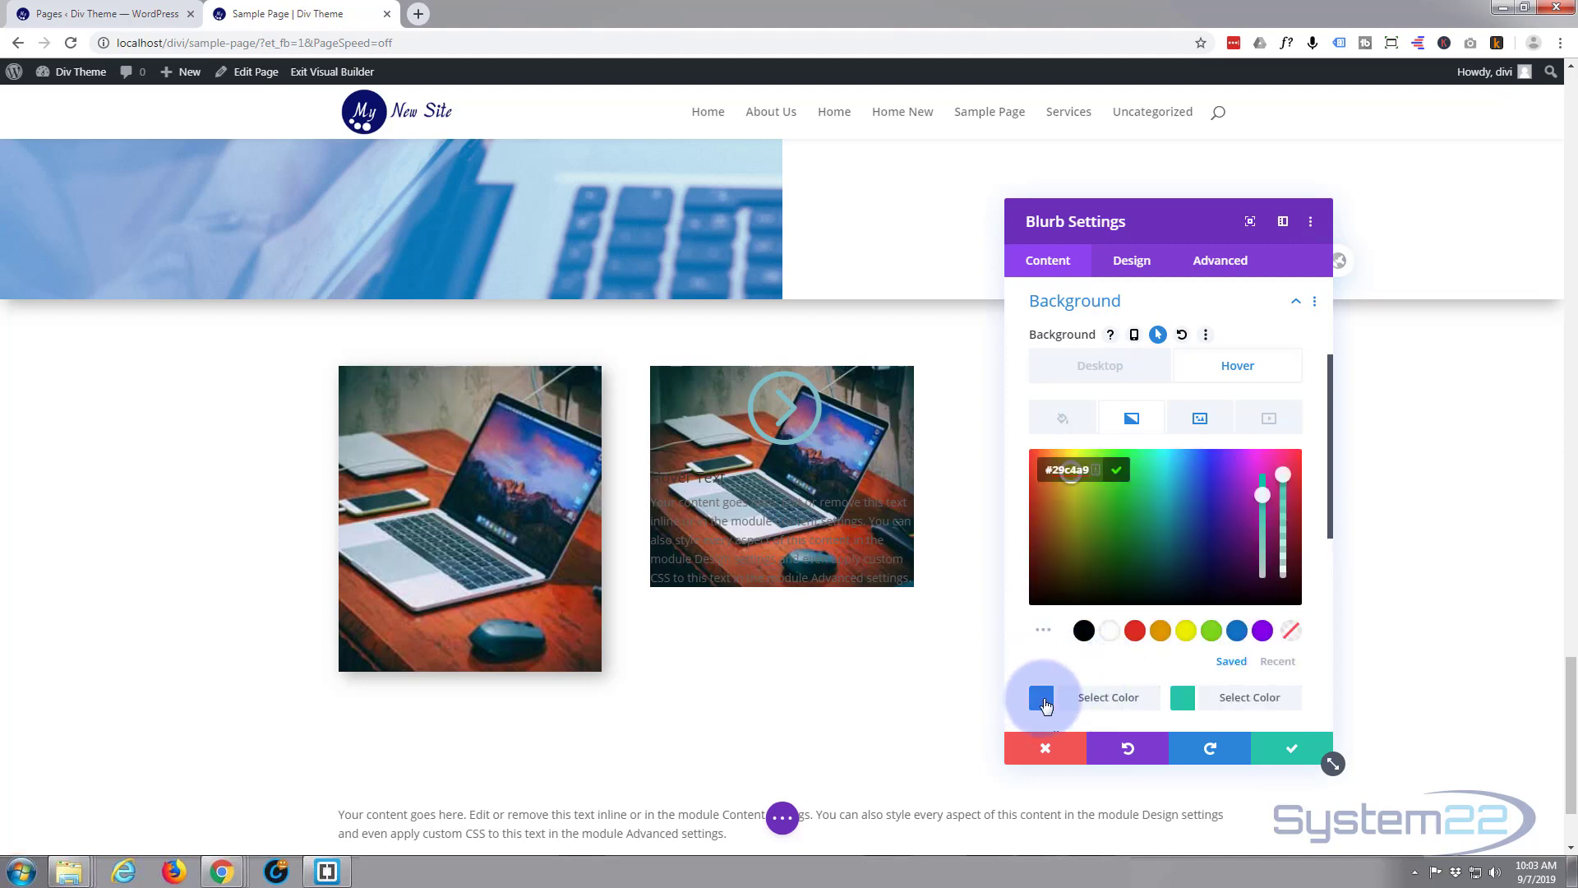
click(1235, 699)
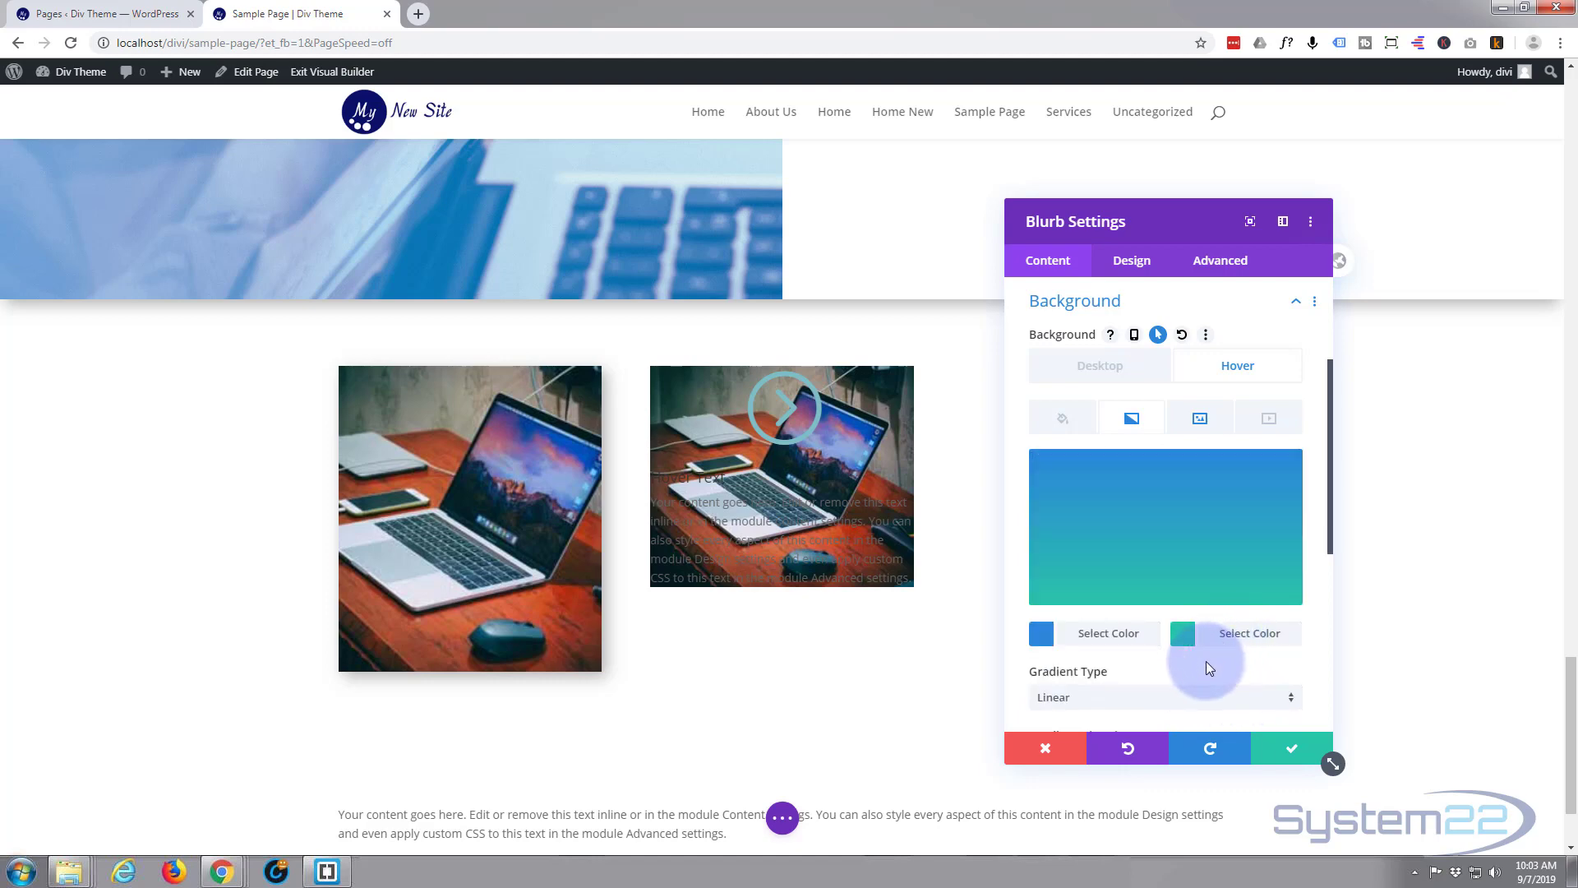
click(1236, 634)
click(1237, 631)
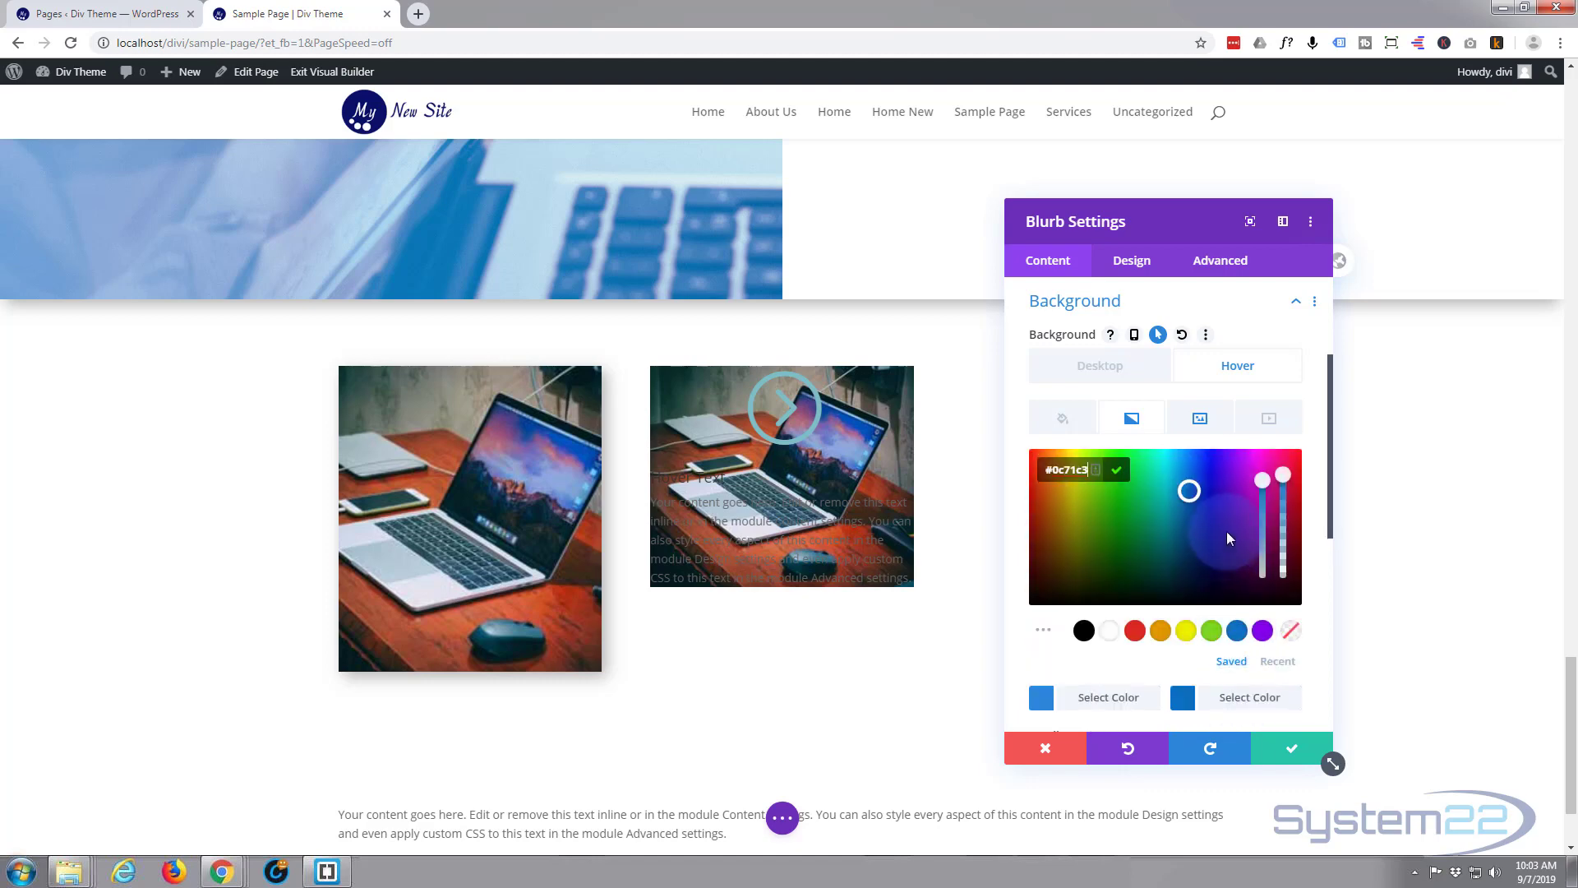
drag(1190, 490, 1189, 570)
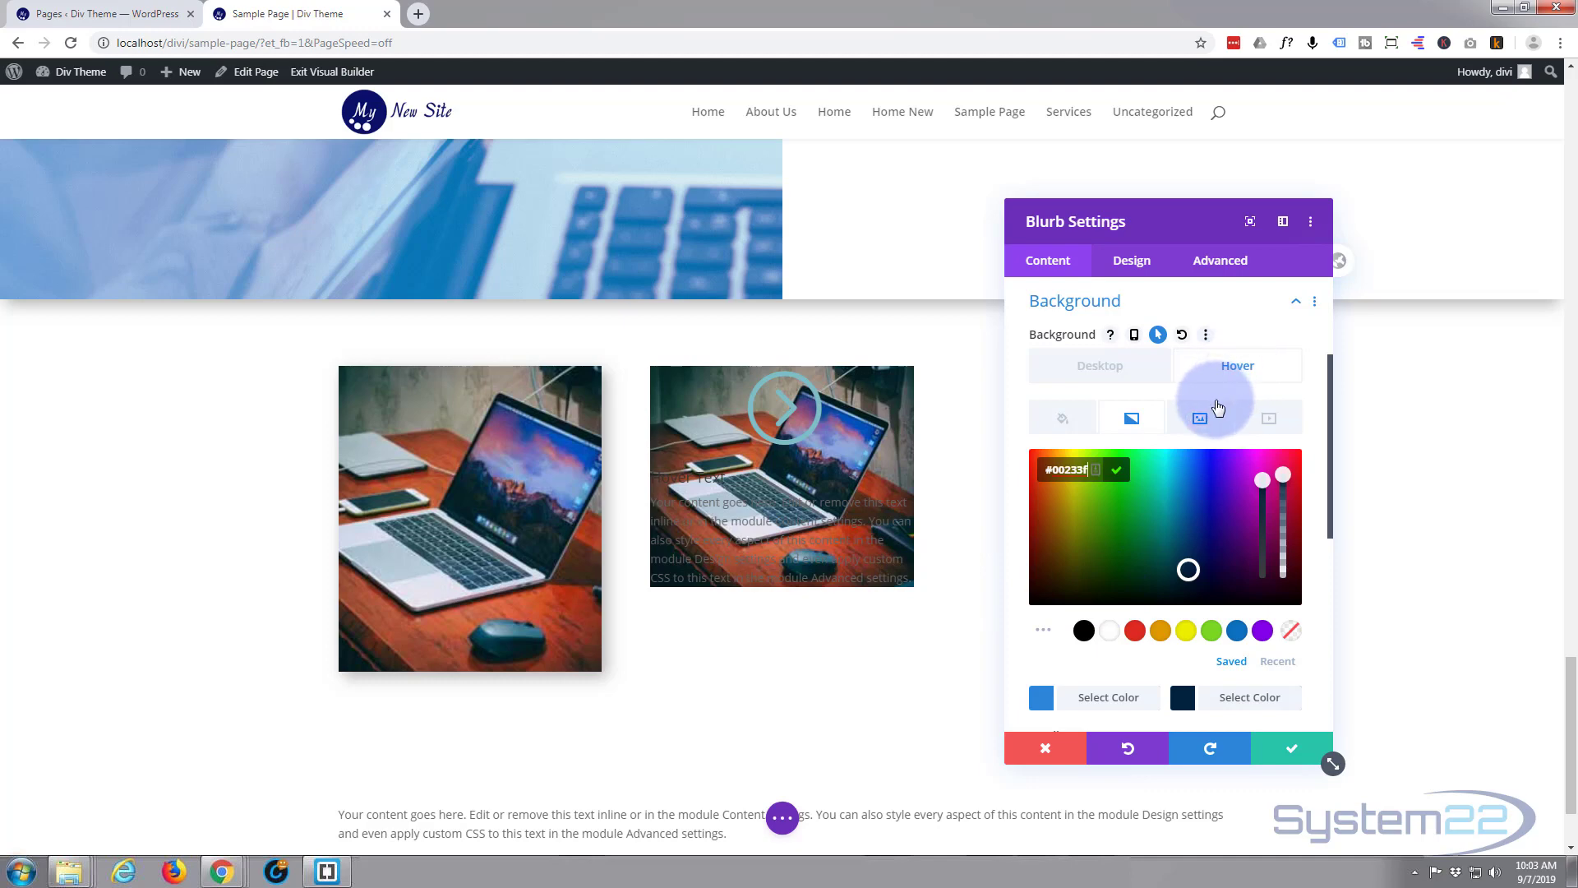
- Remove the laptop image from the blurb's hover background and compare the desktop and hover states
click(1207, 421)
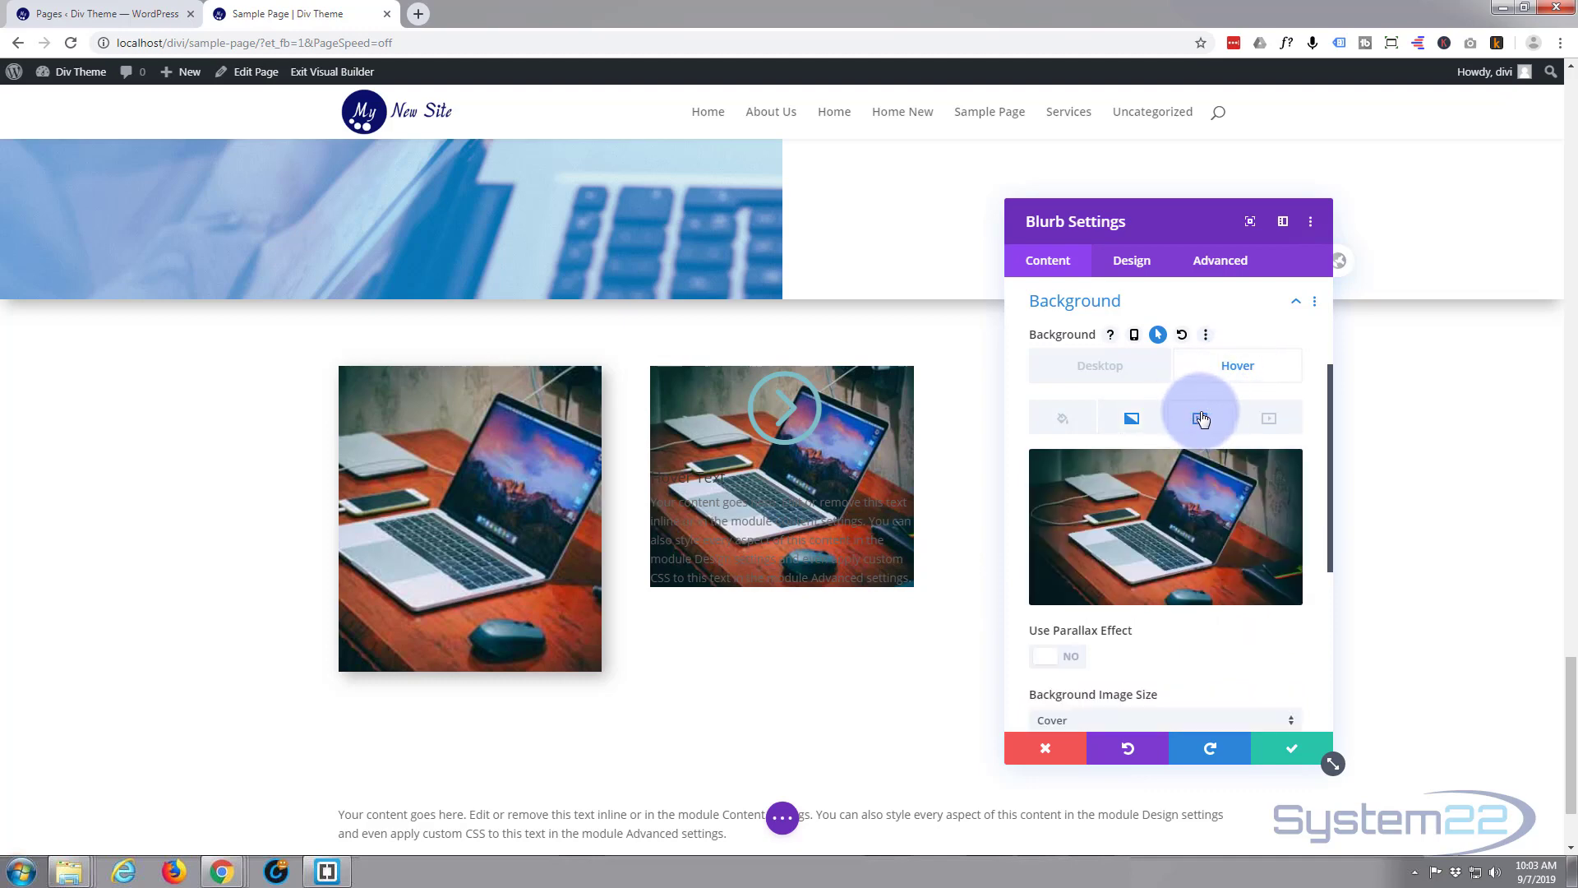
mouse_move(1279, 481)
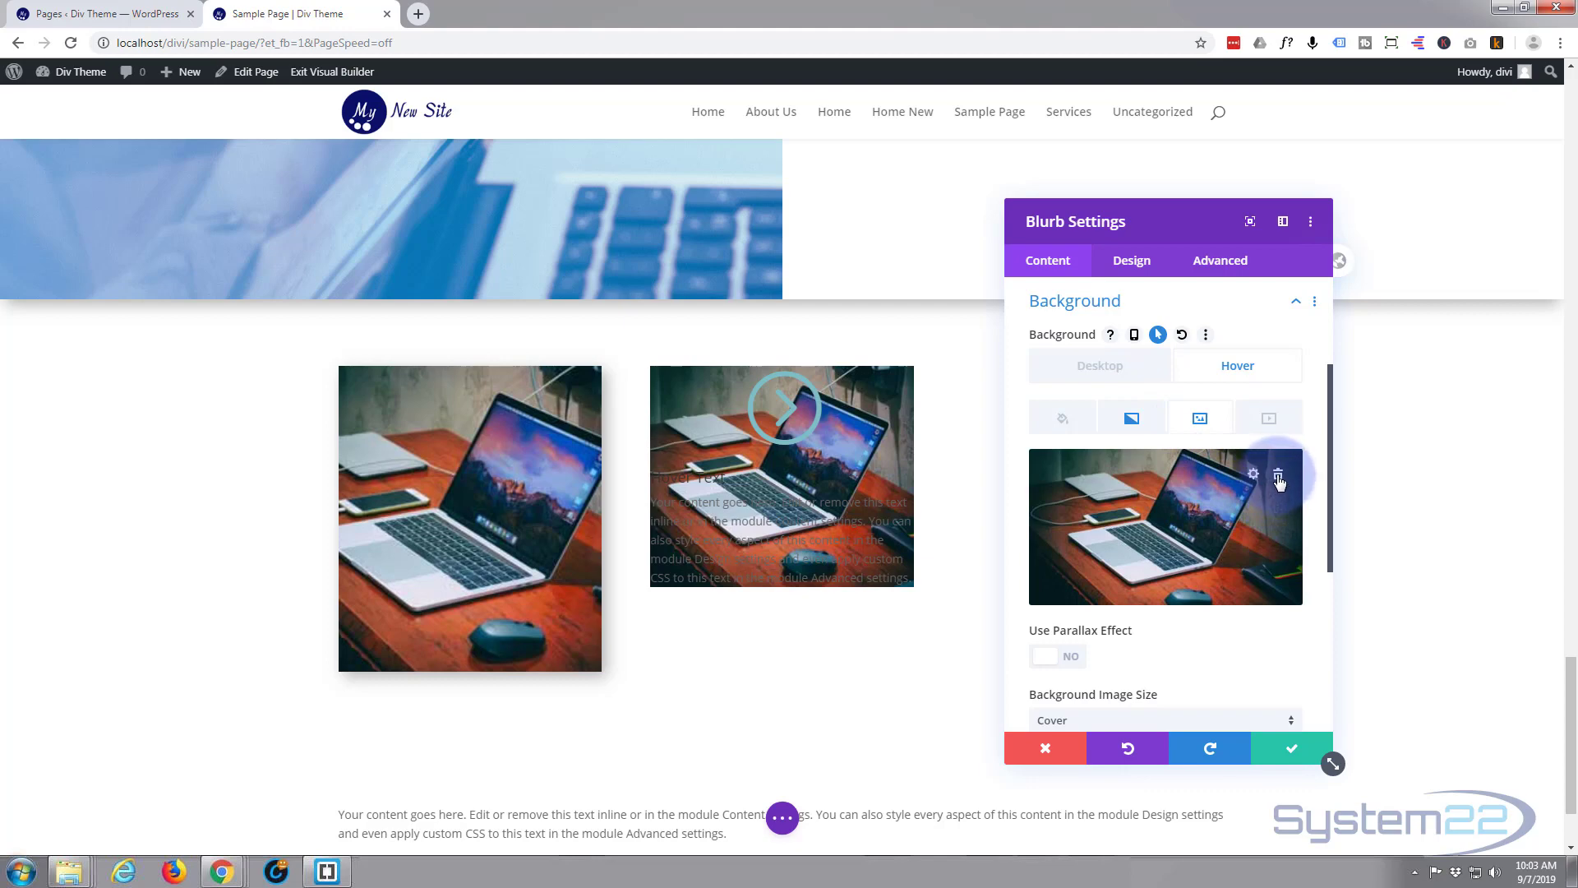
click(1278, 477)
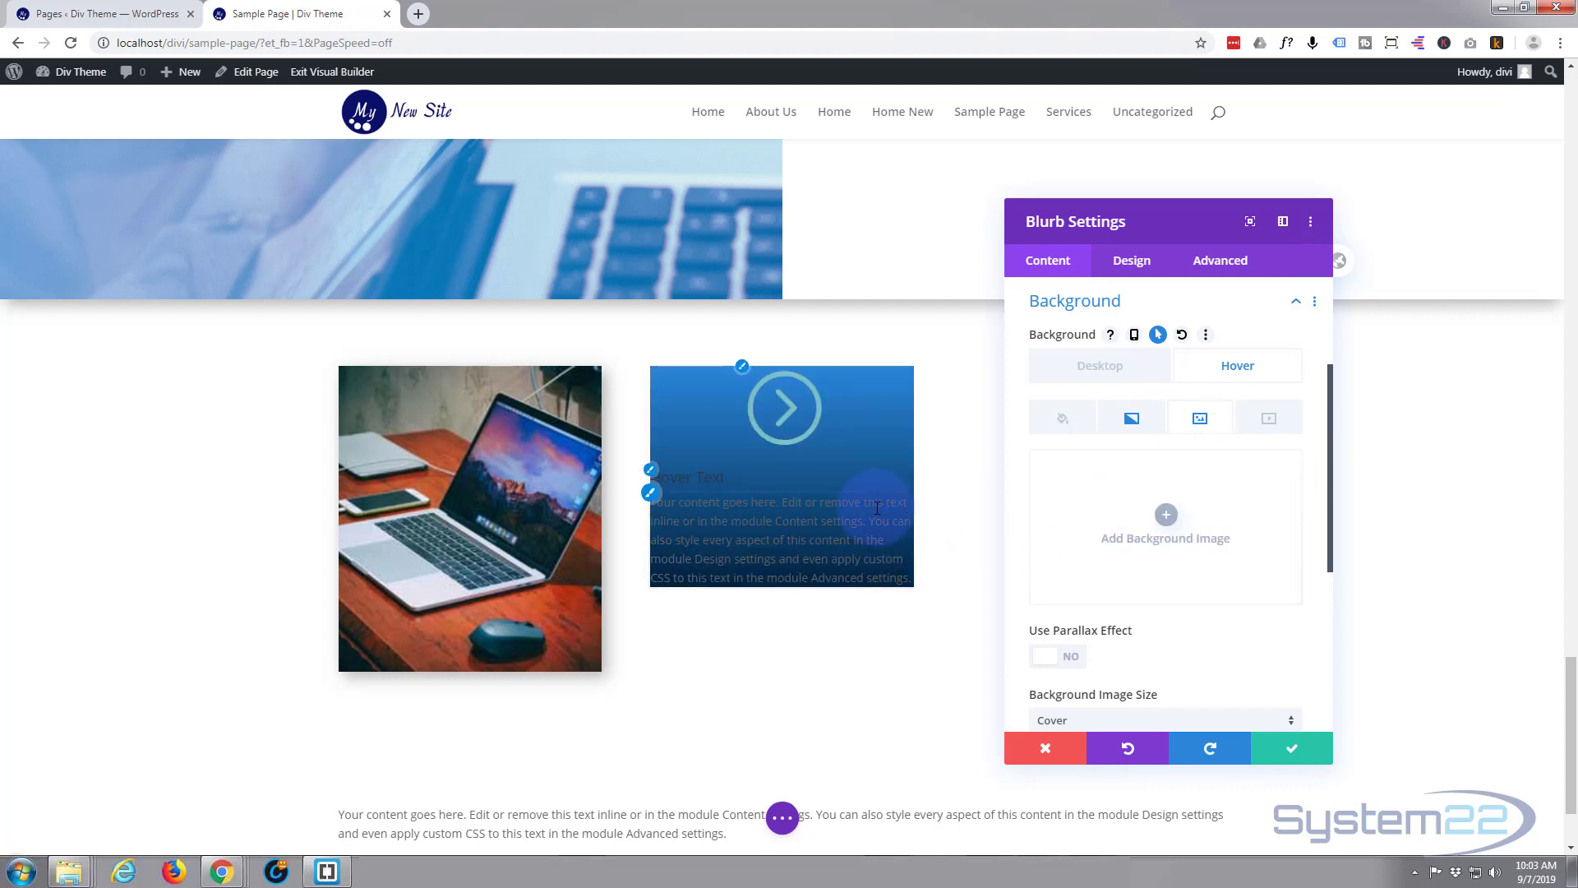
click(1105, 368)
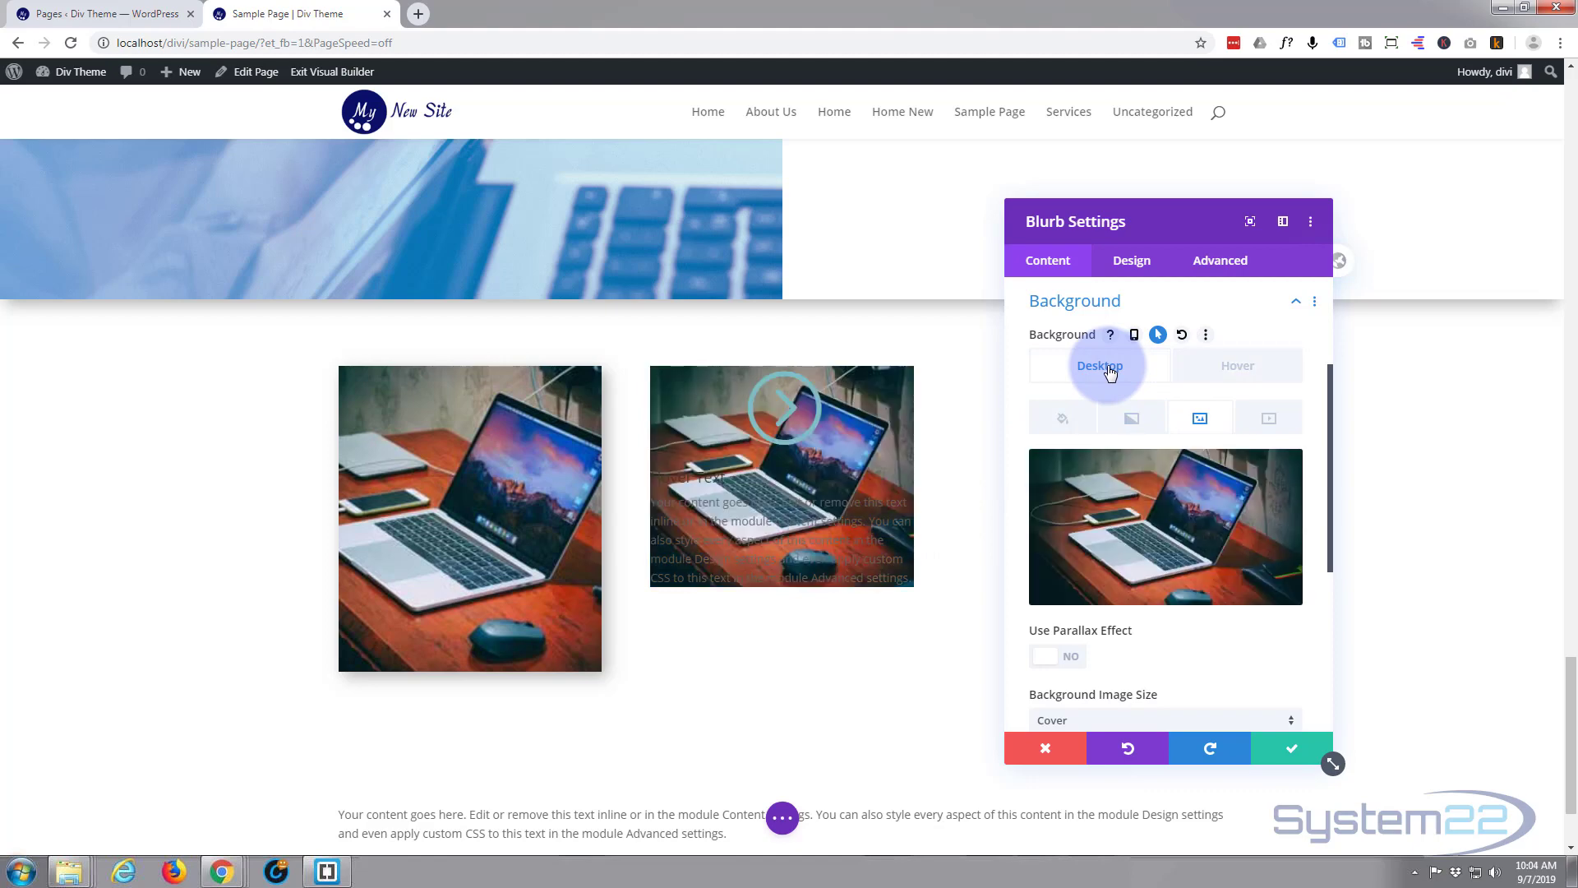
click(1223, 375)
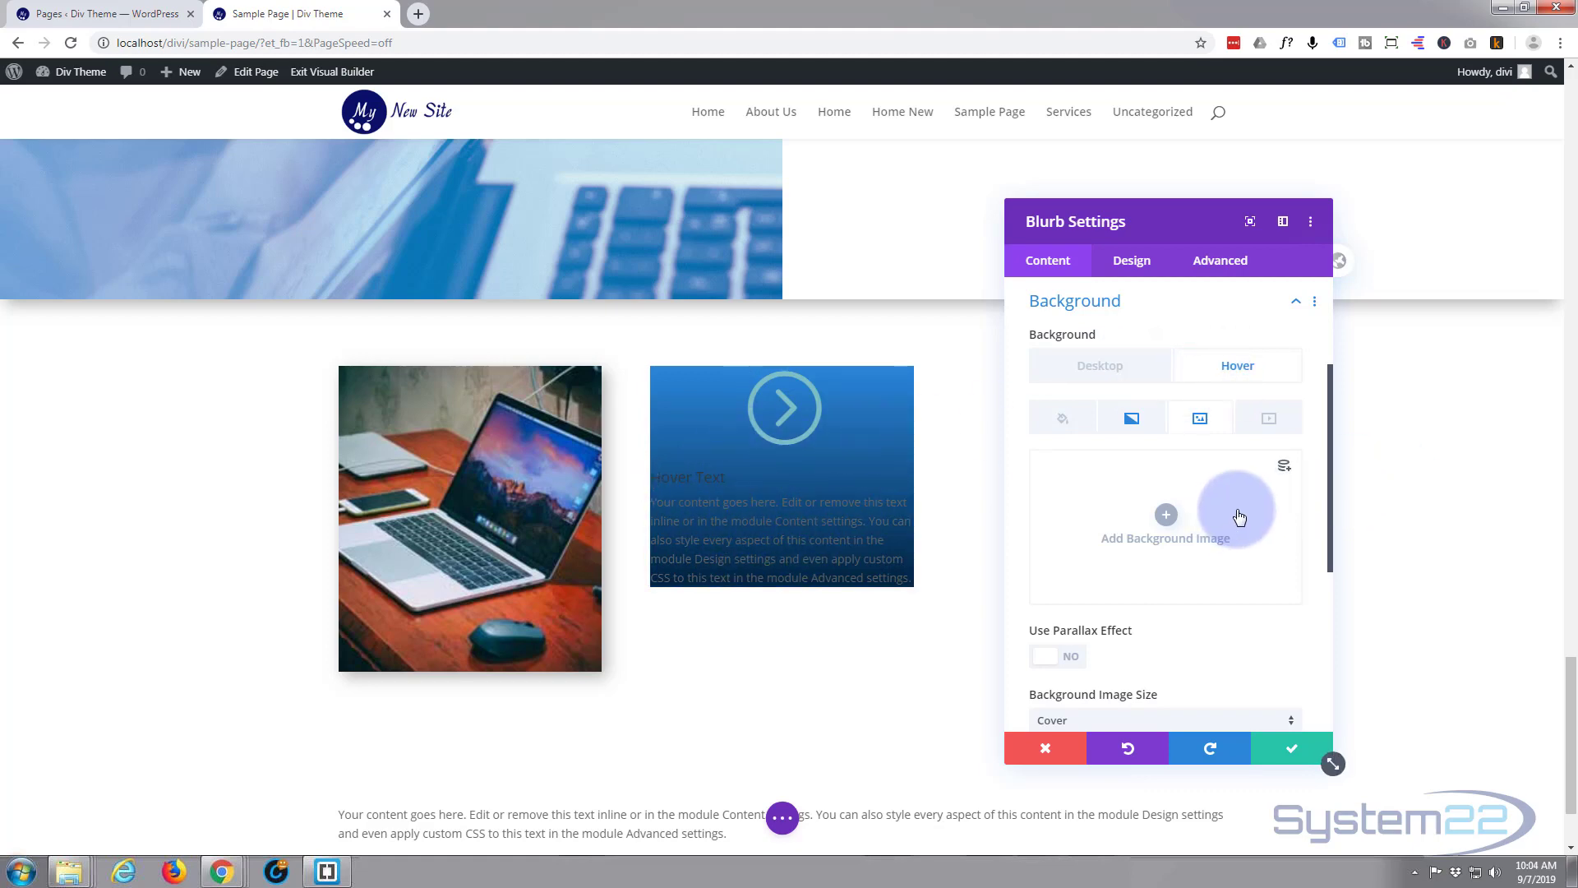
- Set the blurb's text color to Light and center its text alignment
scroll(1198, 579, down, 2)
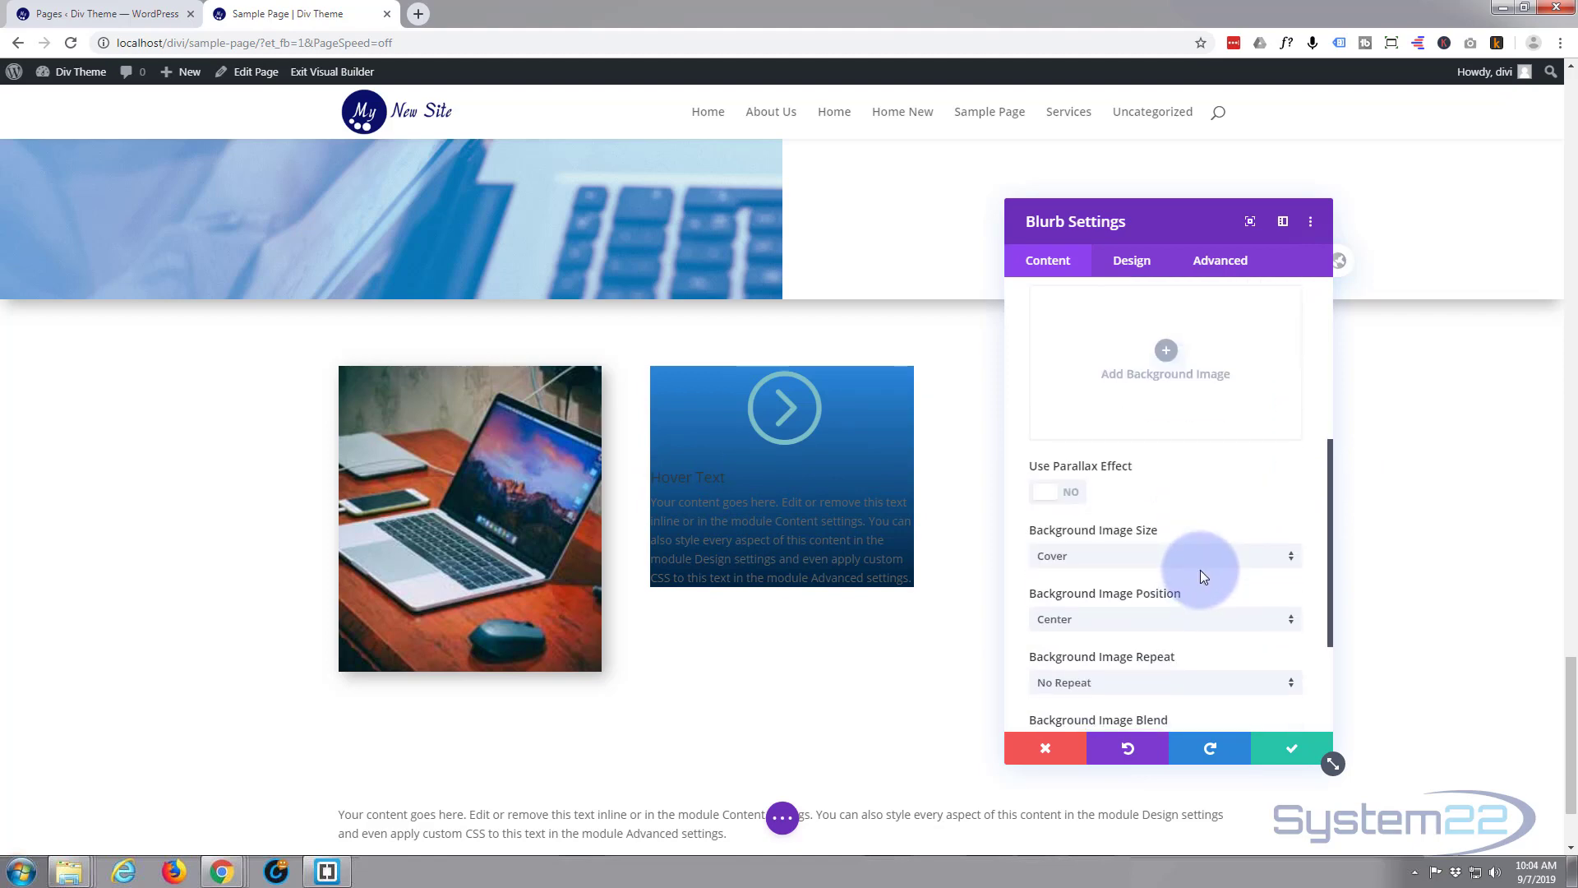
scroll(1145, 575, down, 1)
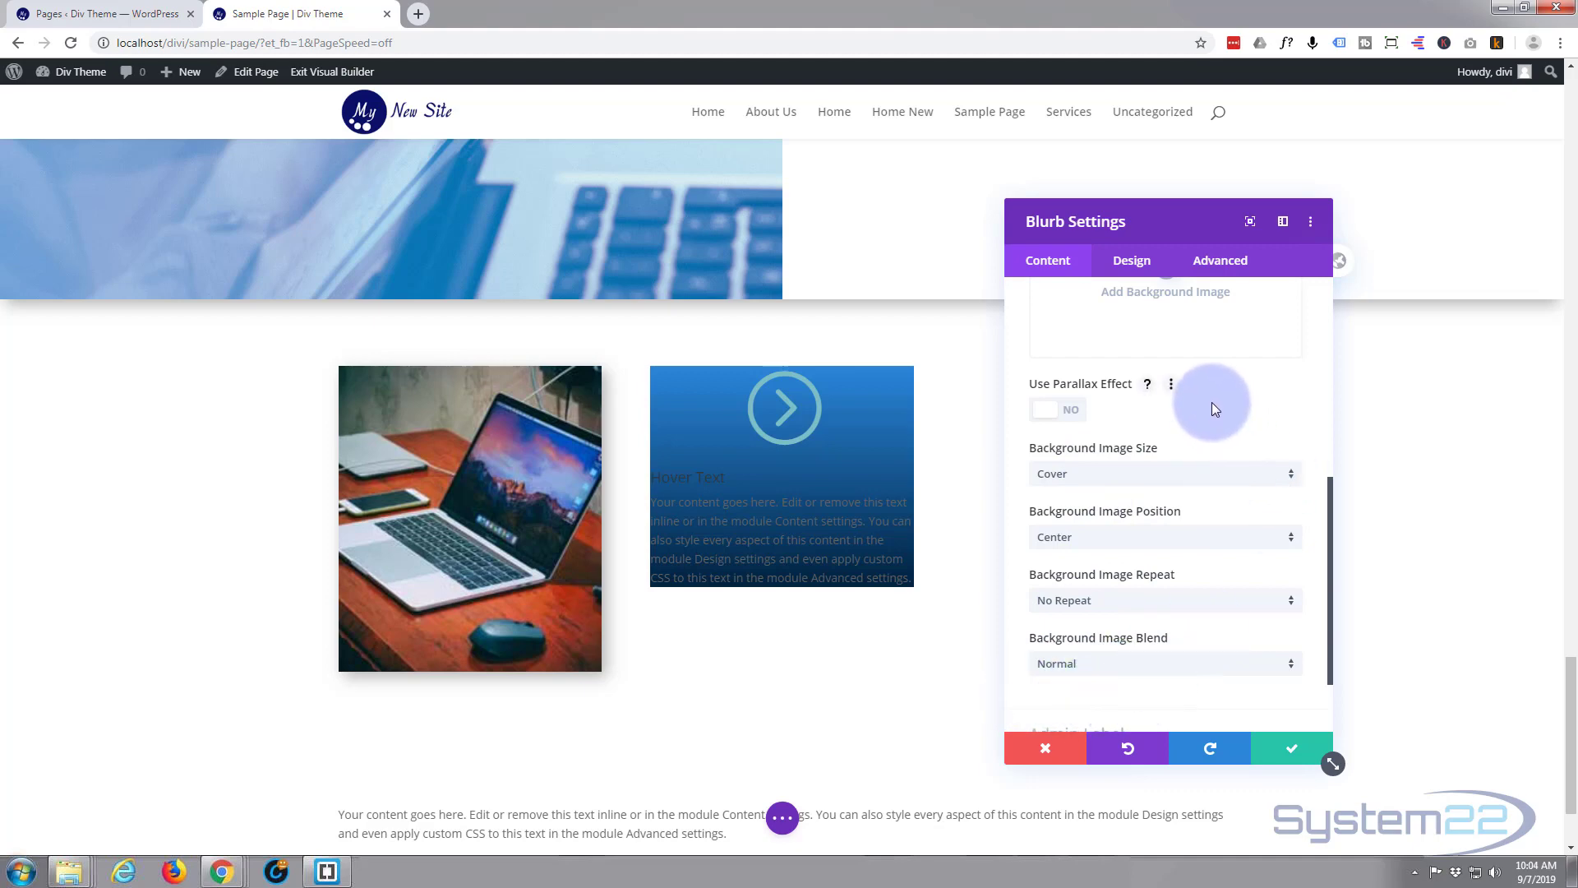
scroll(1212, 402, down, 1)
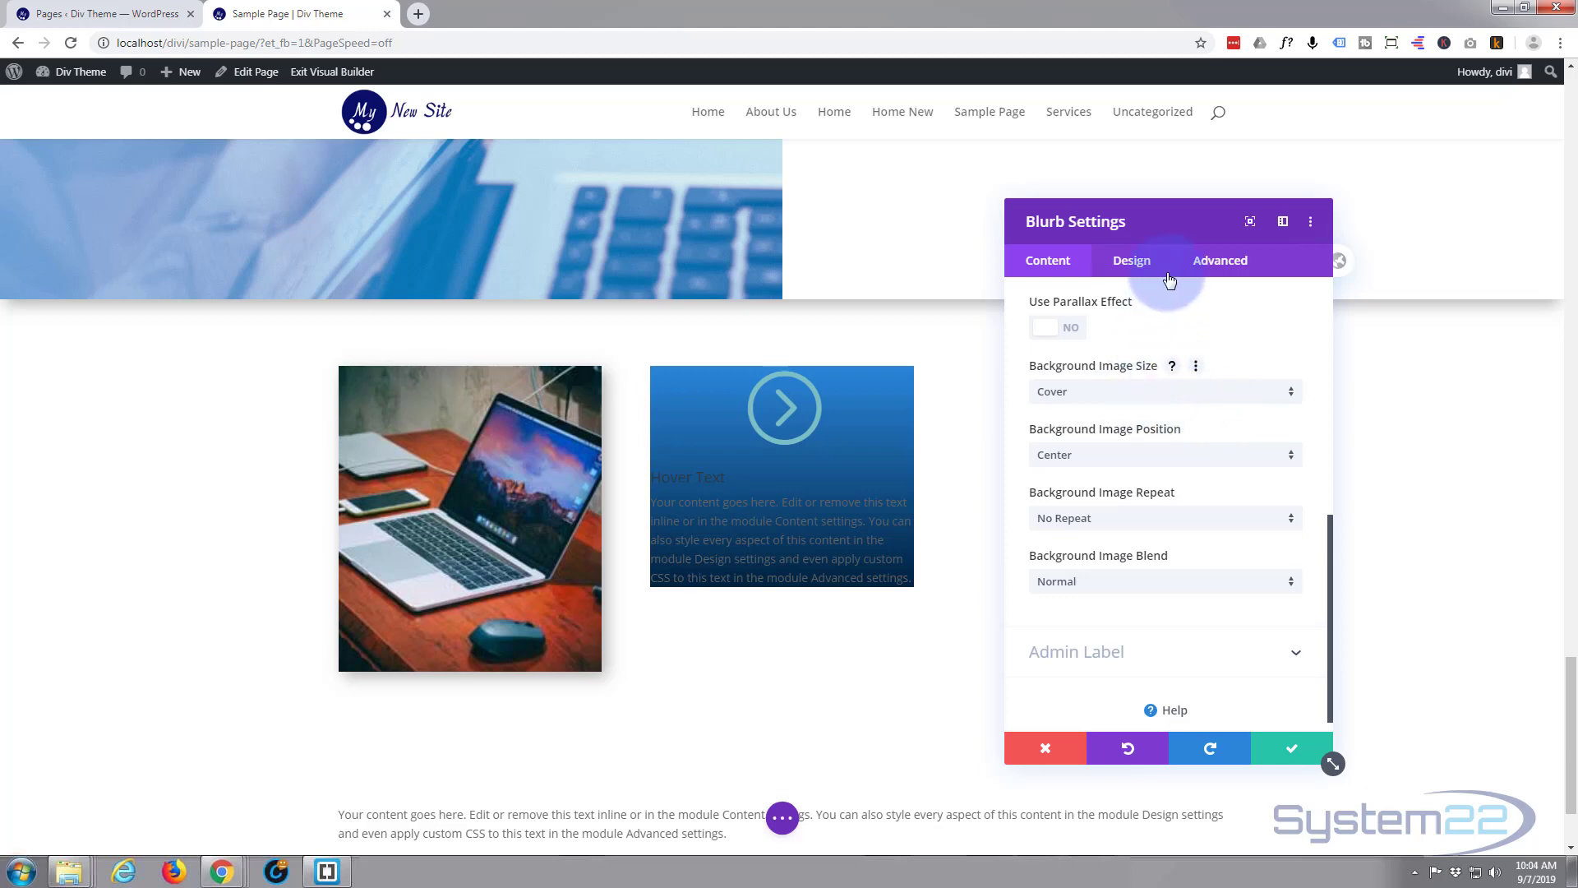
click(1140, 263)
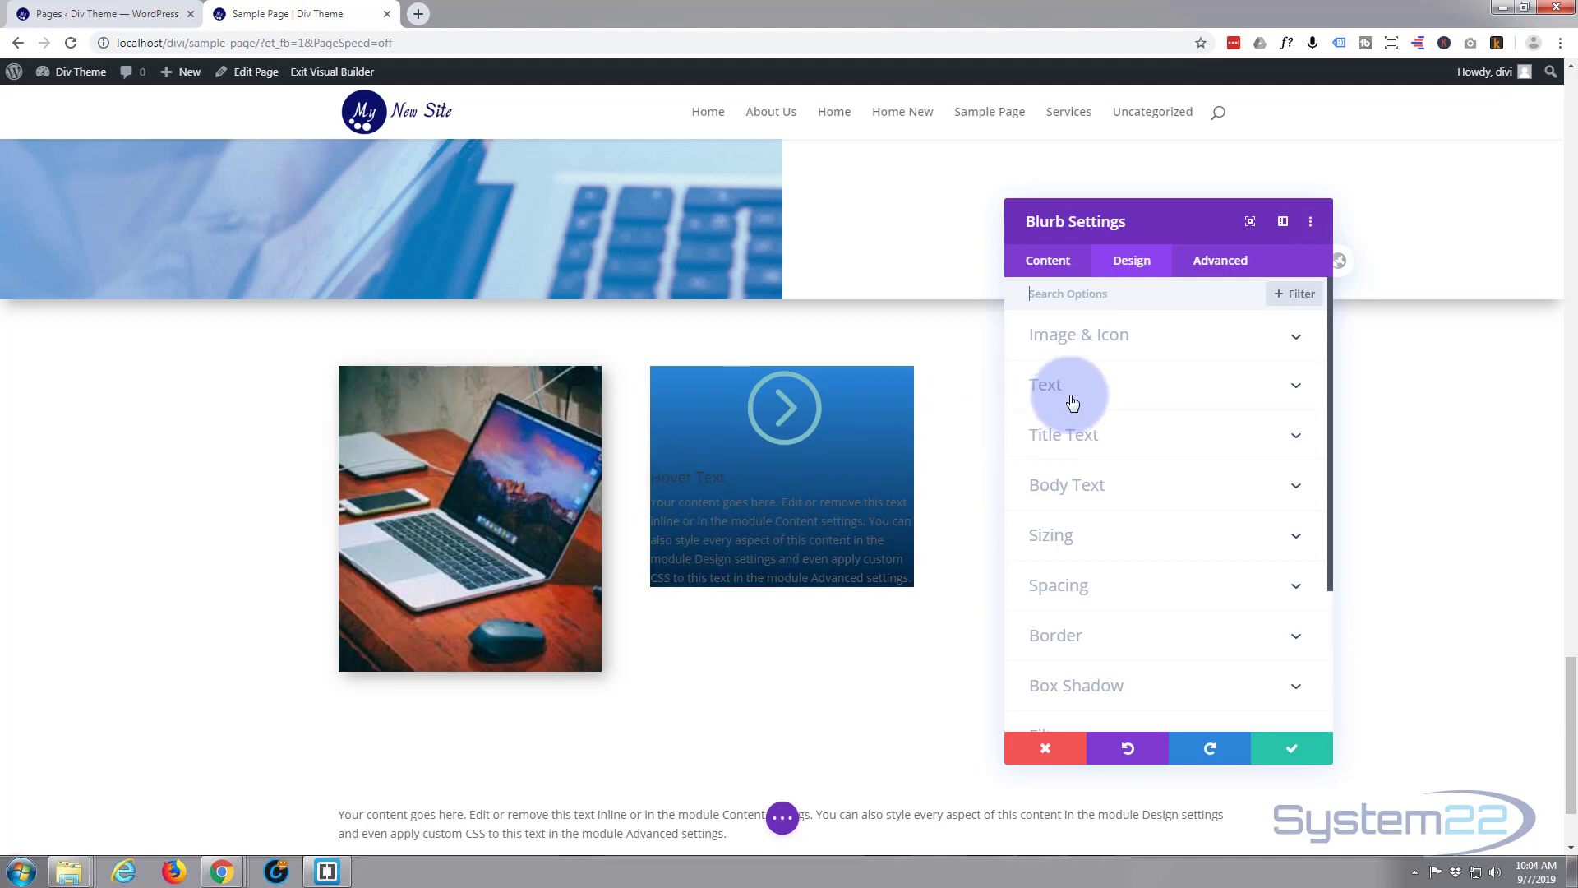
click(1180, 391)
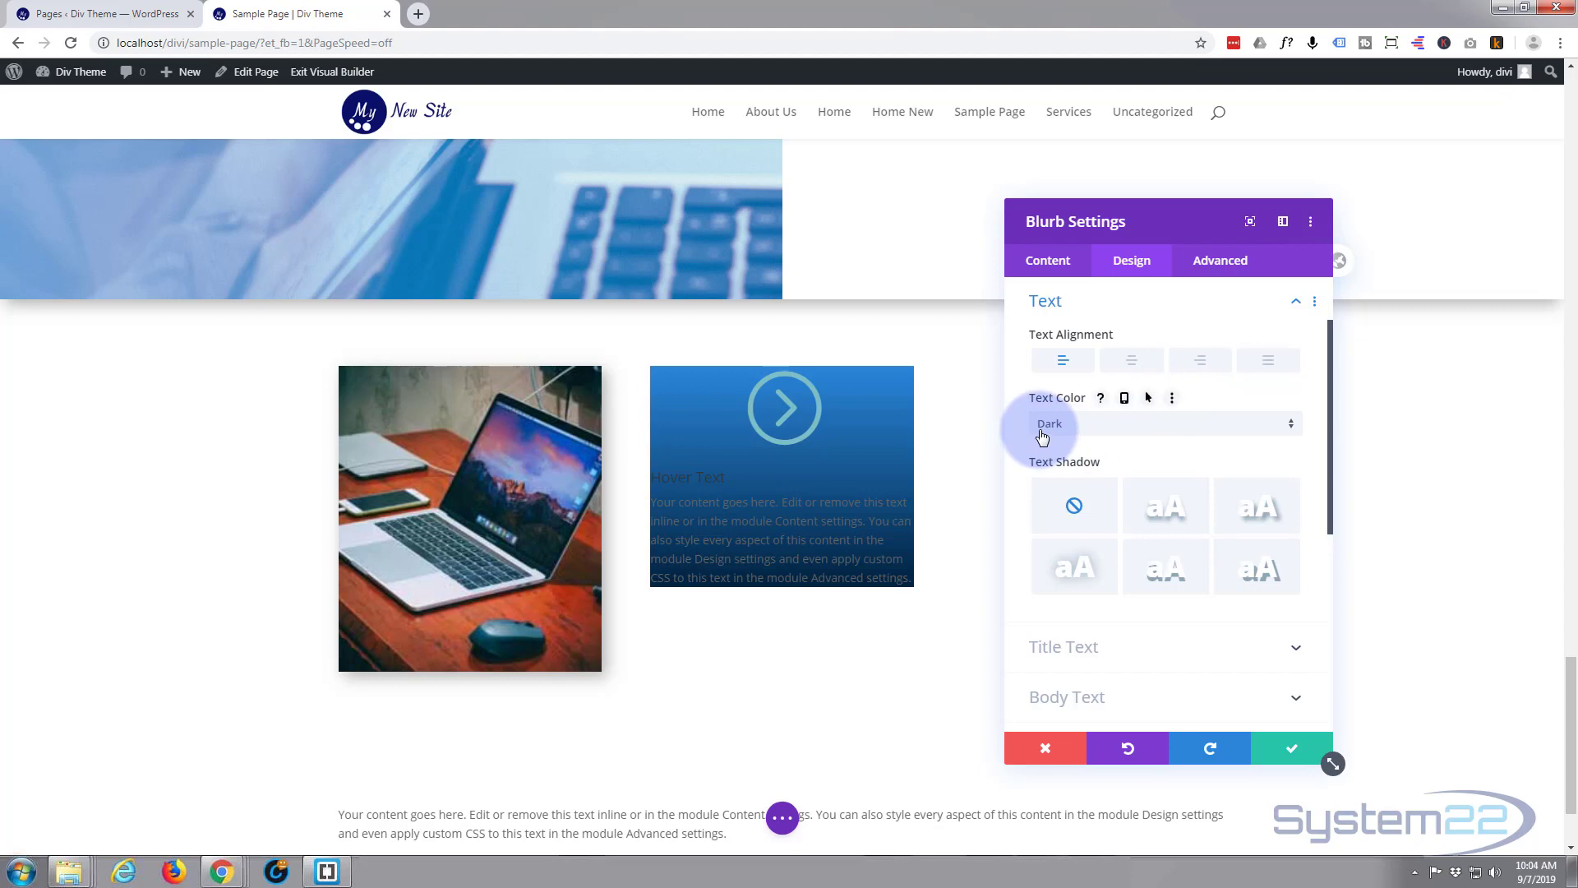
click(1288, 424)
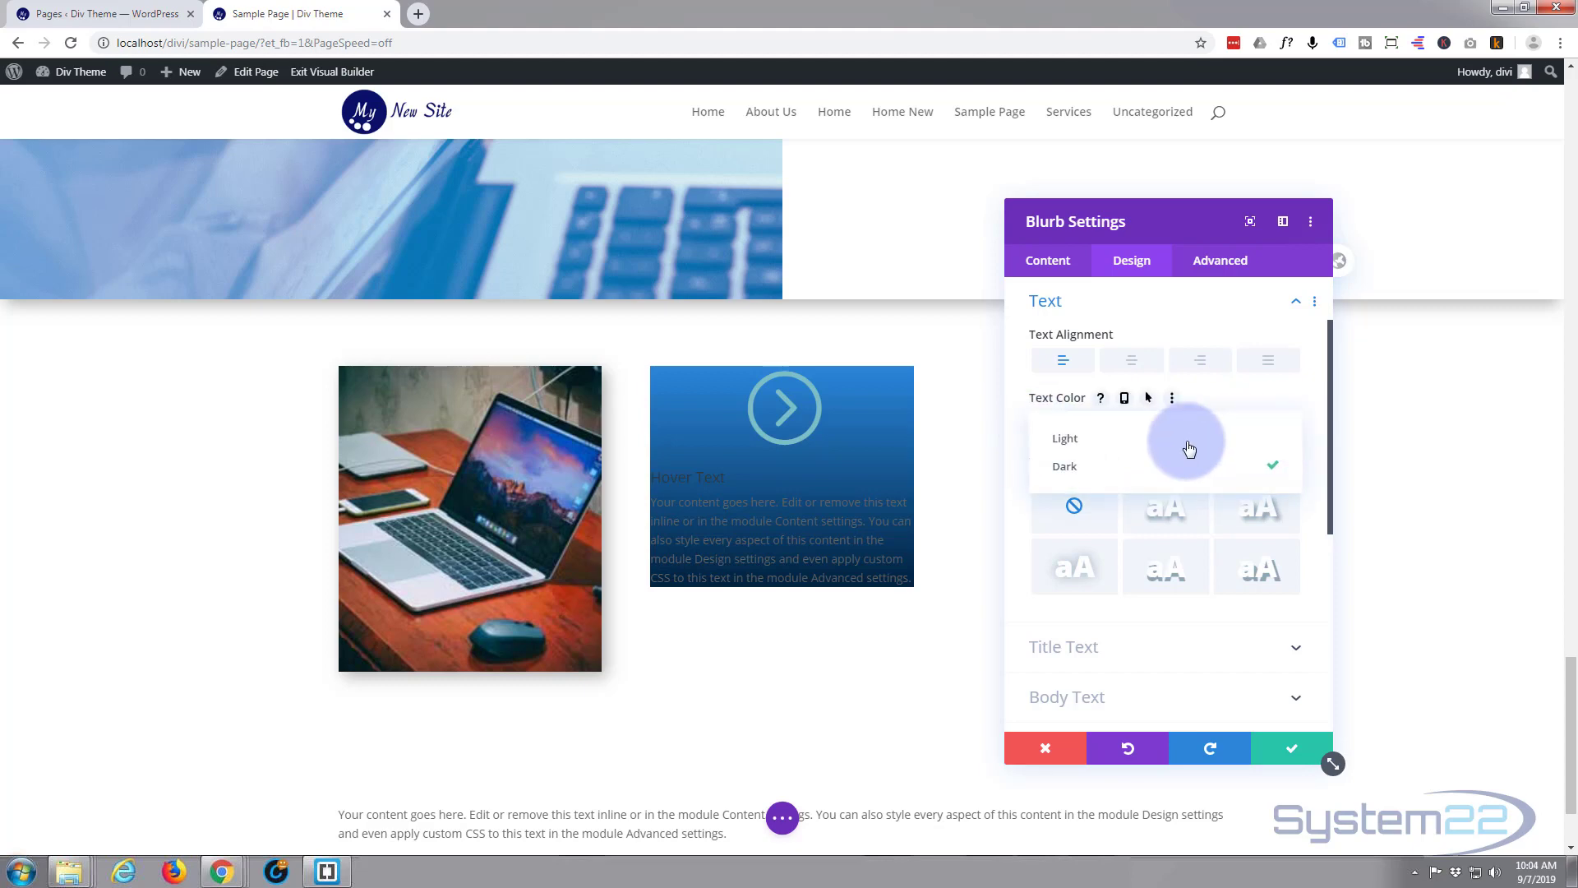
click(1110, 448)
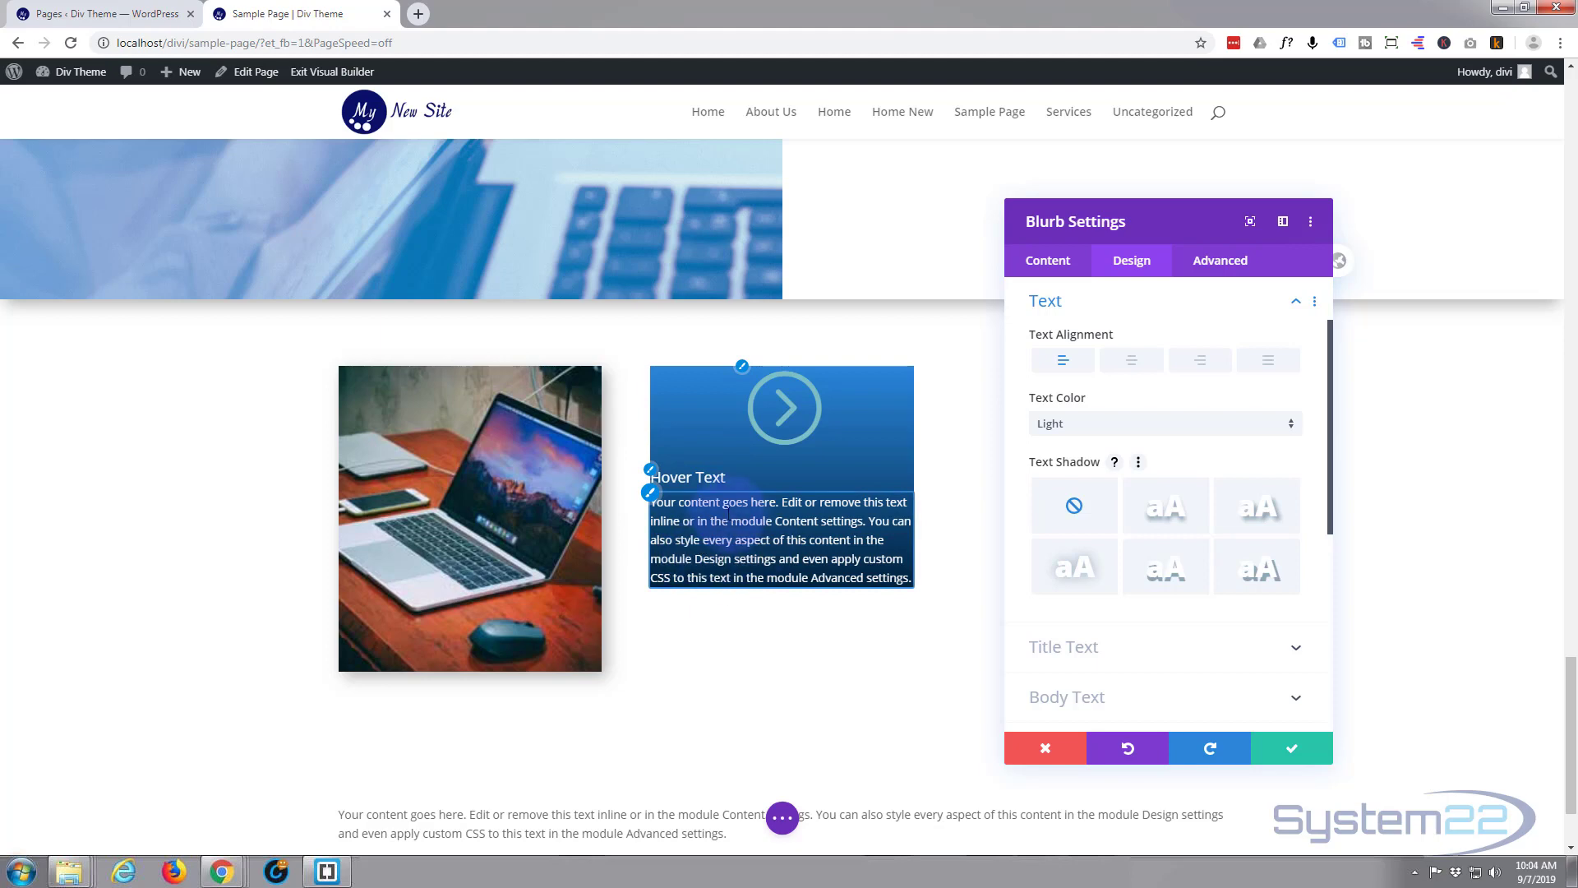
click(1140, 366)
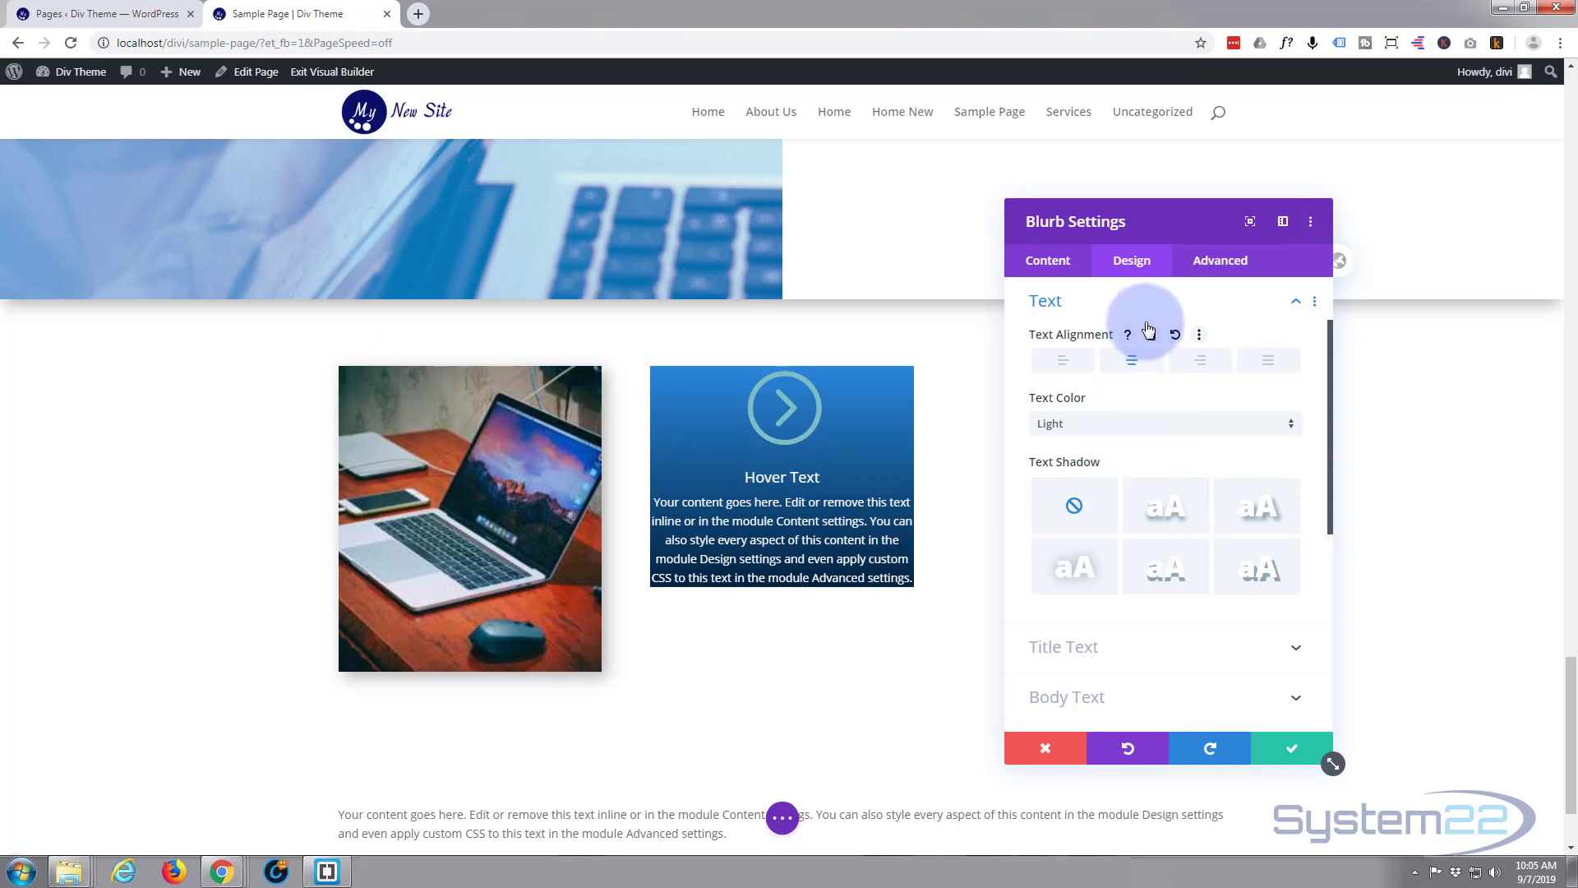
click(1192, 306)
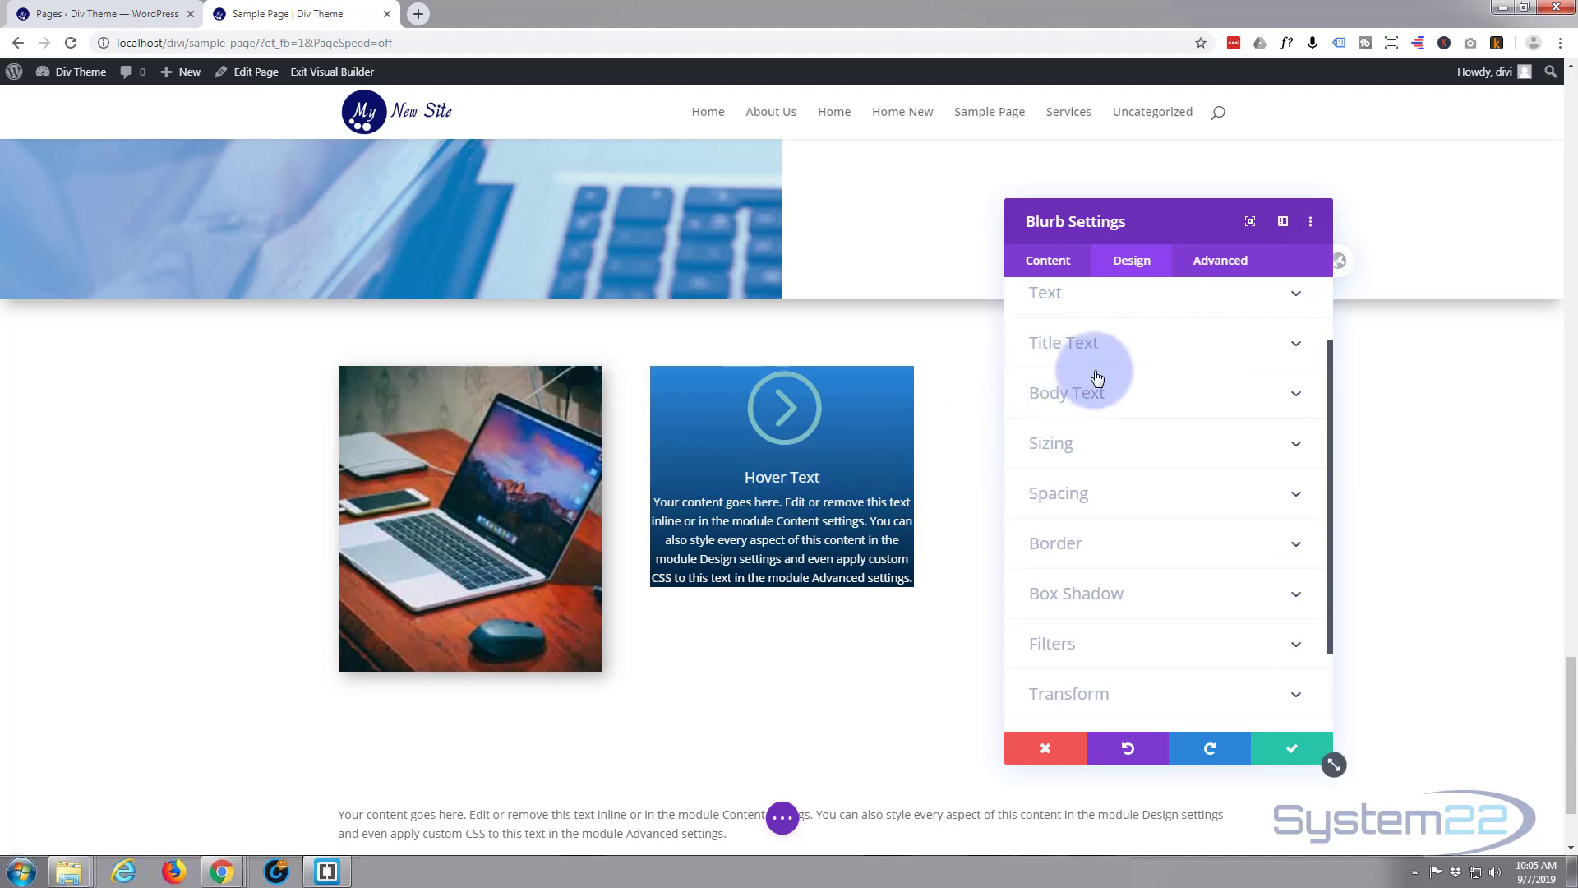
- Review the blurb's Title Text and Body Text design options
click(1161, 344)
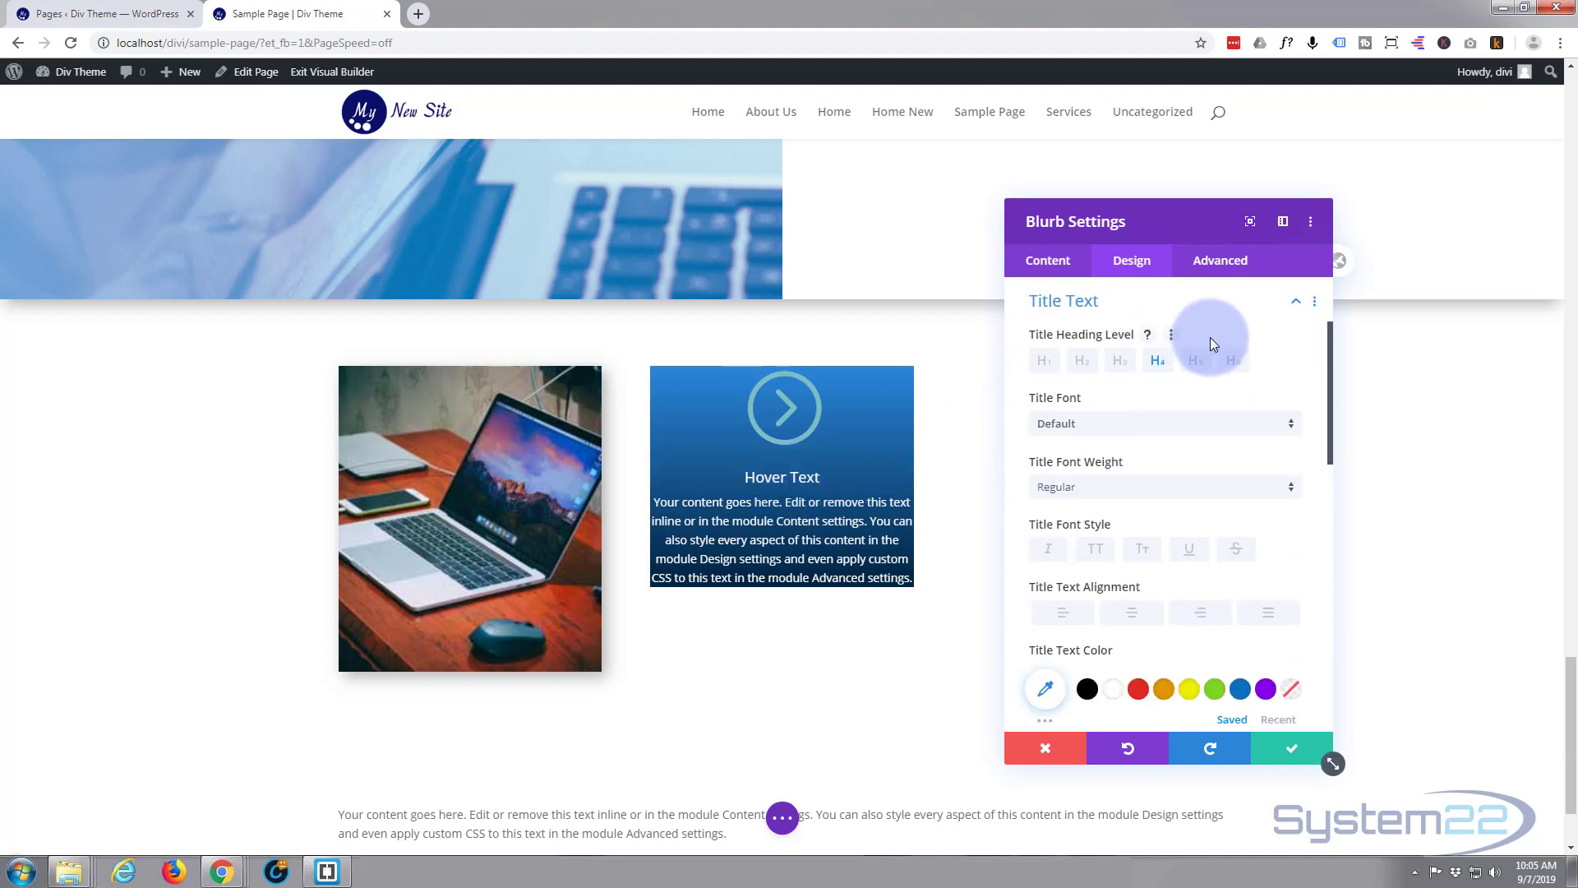
click(1205, 302)
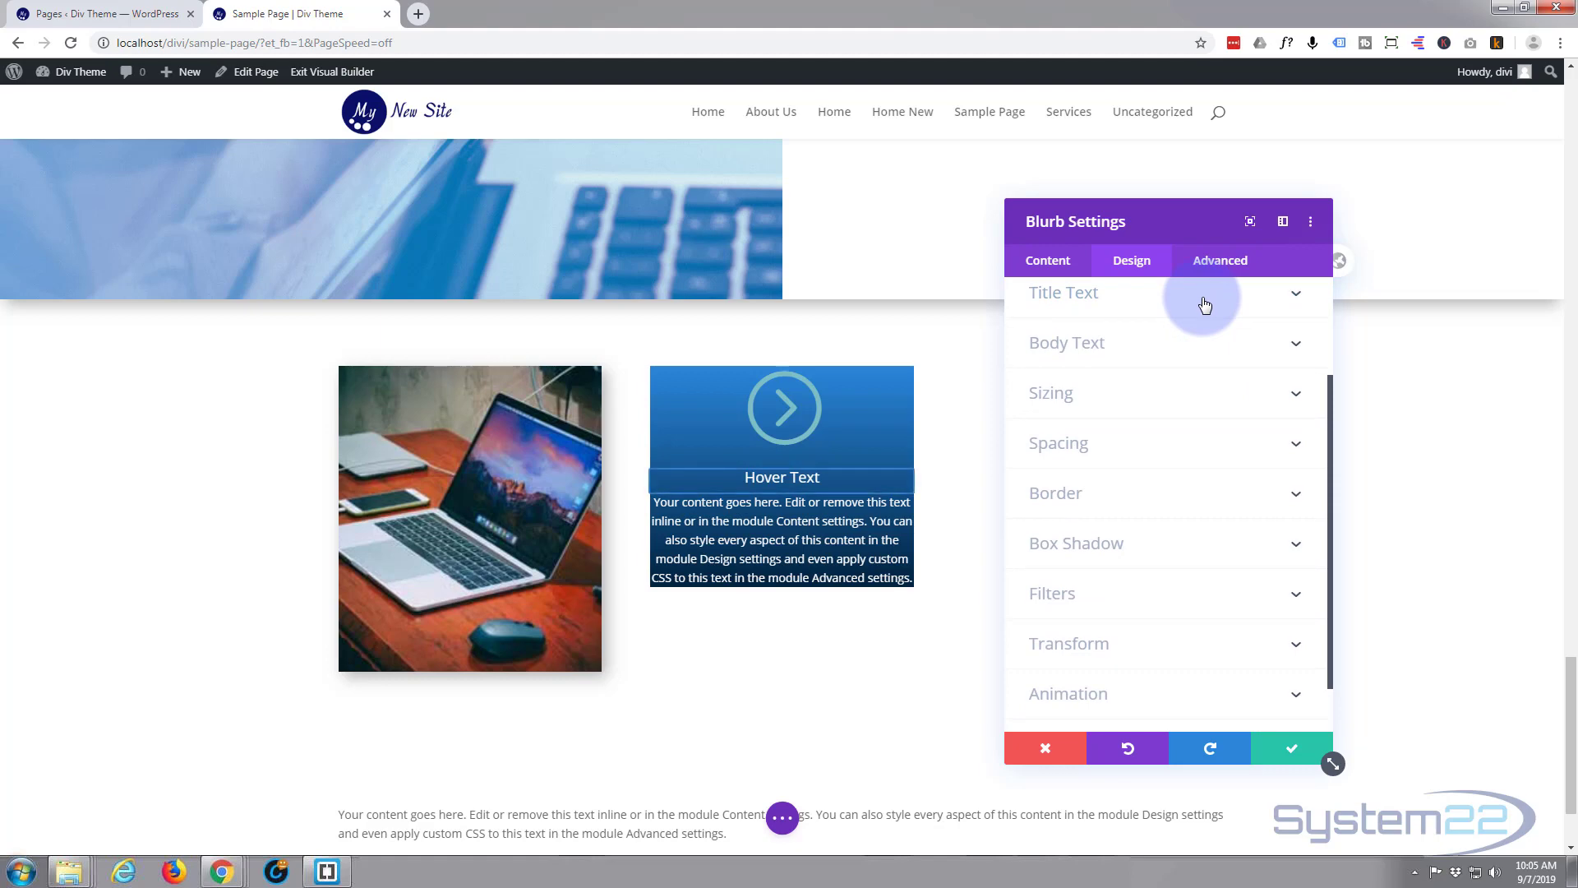
click(1163, 354)
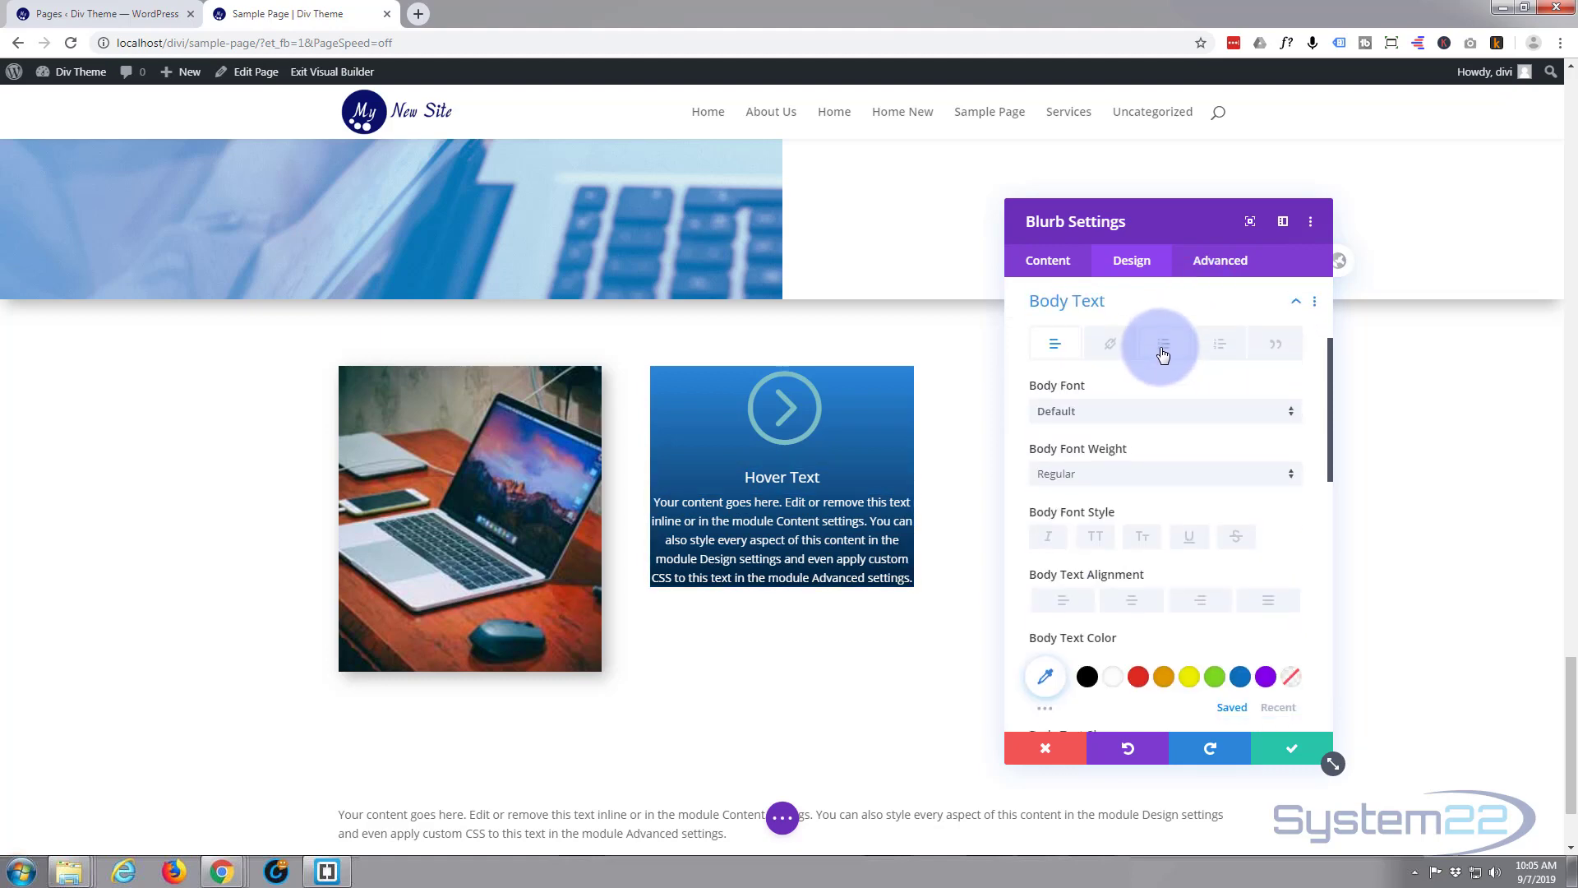
scroll(1147, 436, up, 3)
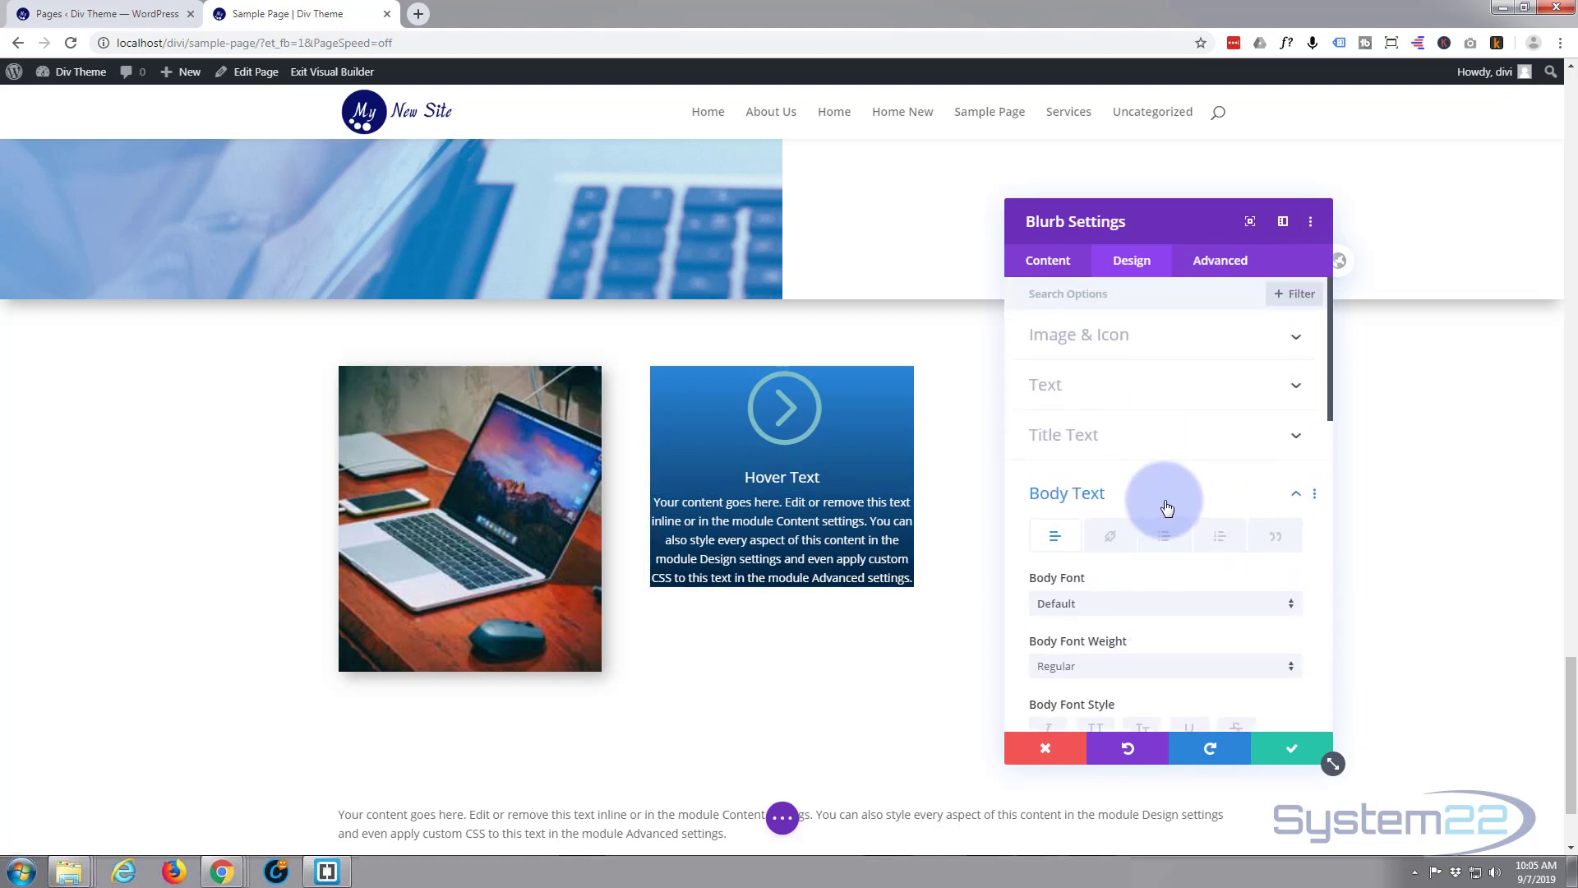
click(1168, 506)
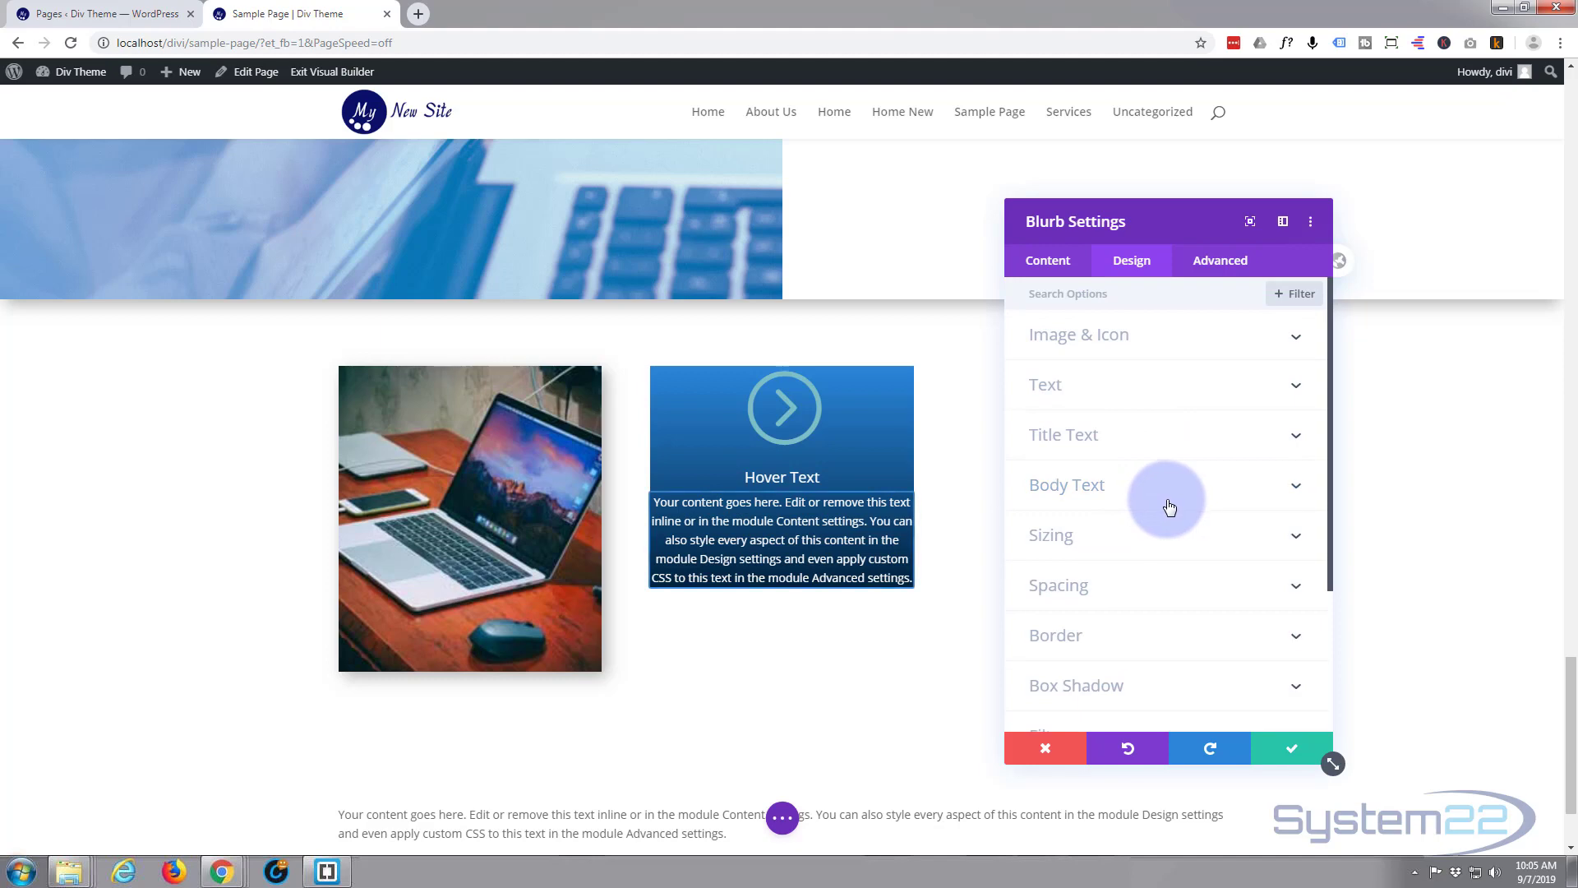
- Set the blurb's icon color to white (#ffffff)
click(1149, 343)
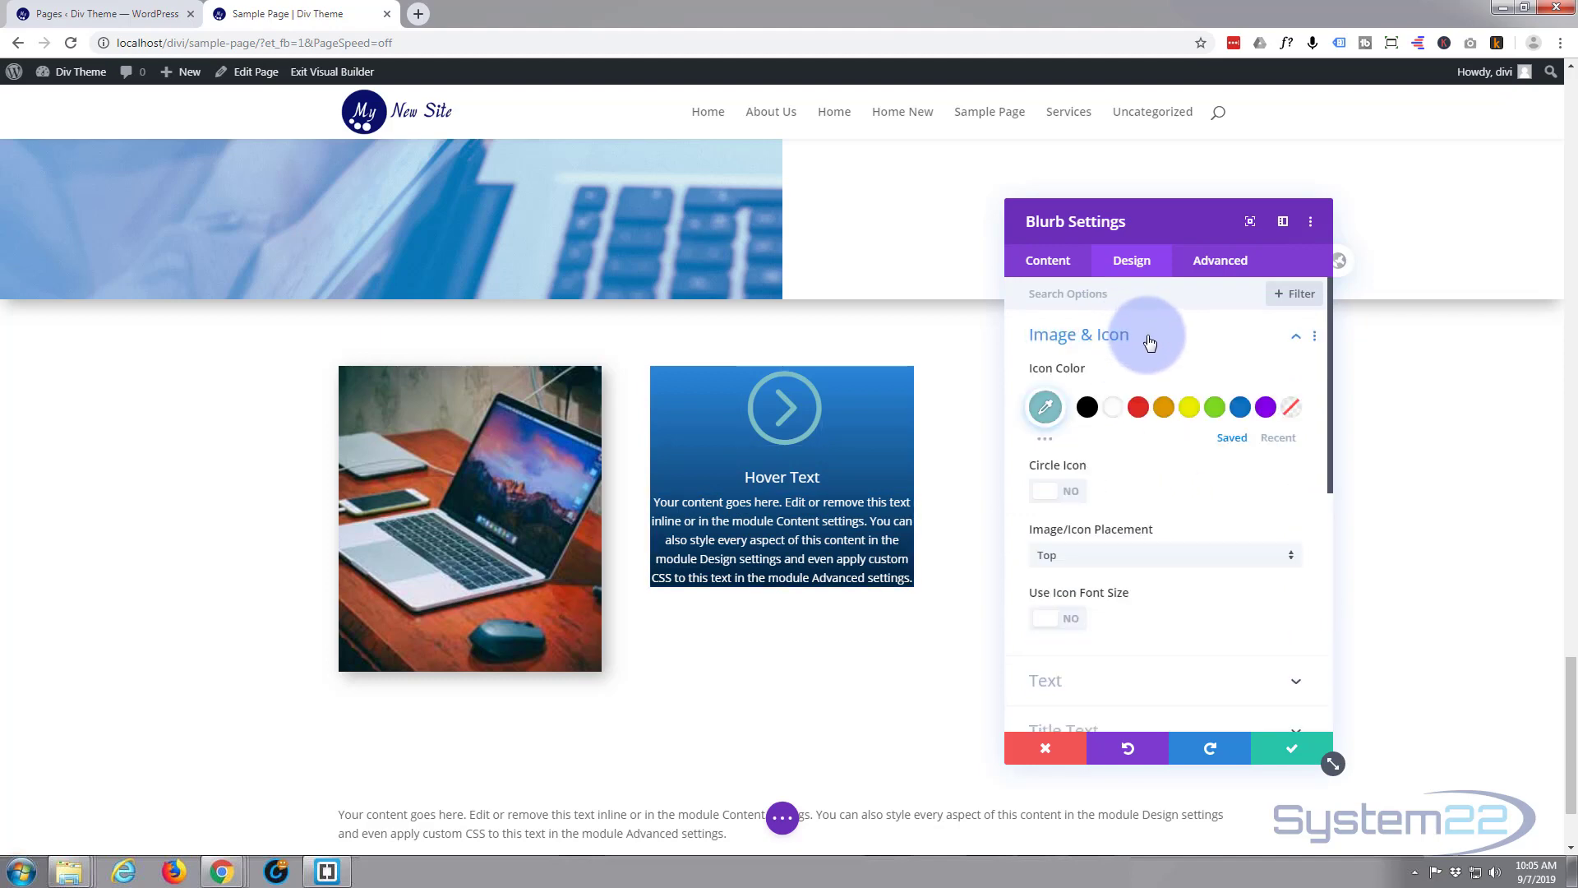
click(1116, 414)
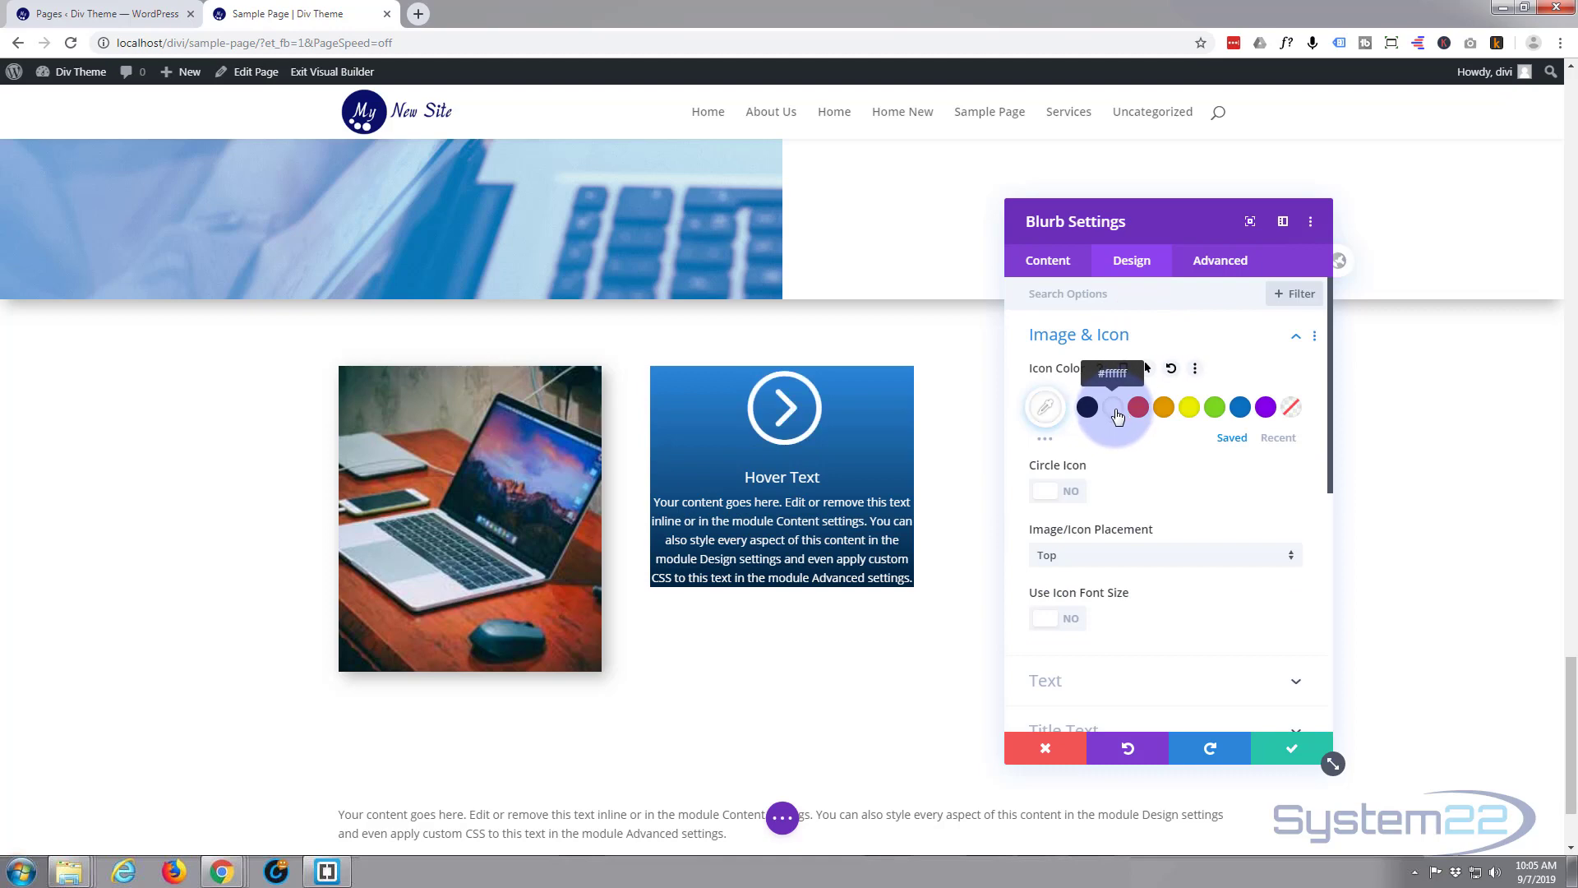
- Try the circle icon option with a black circle color and turn the circle off again
click(1077, 499)
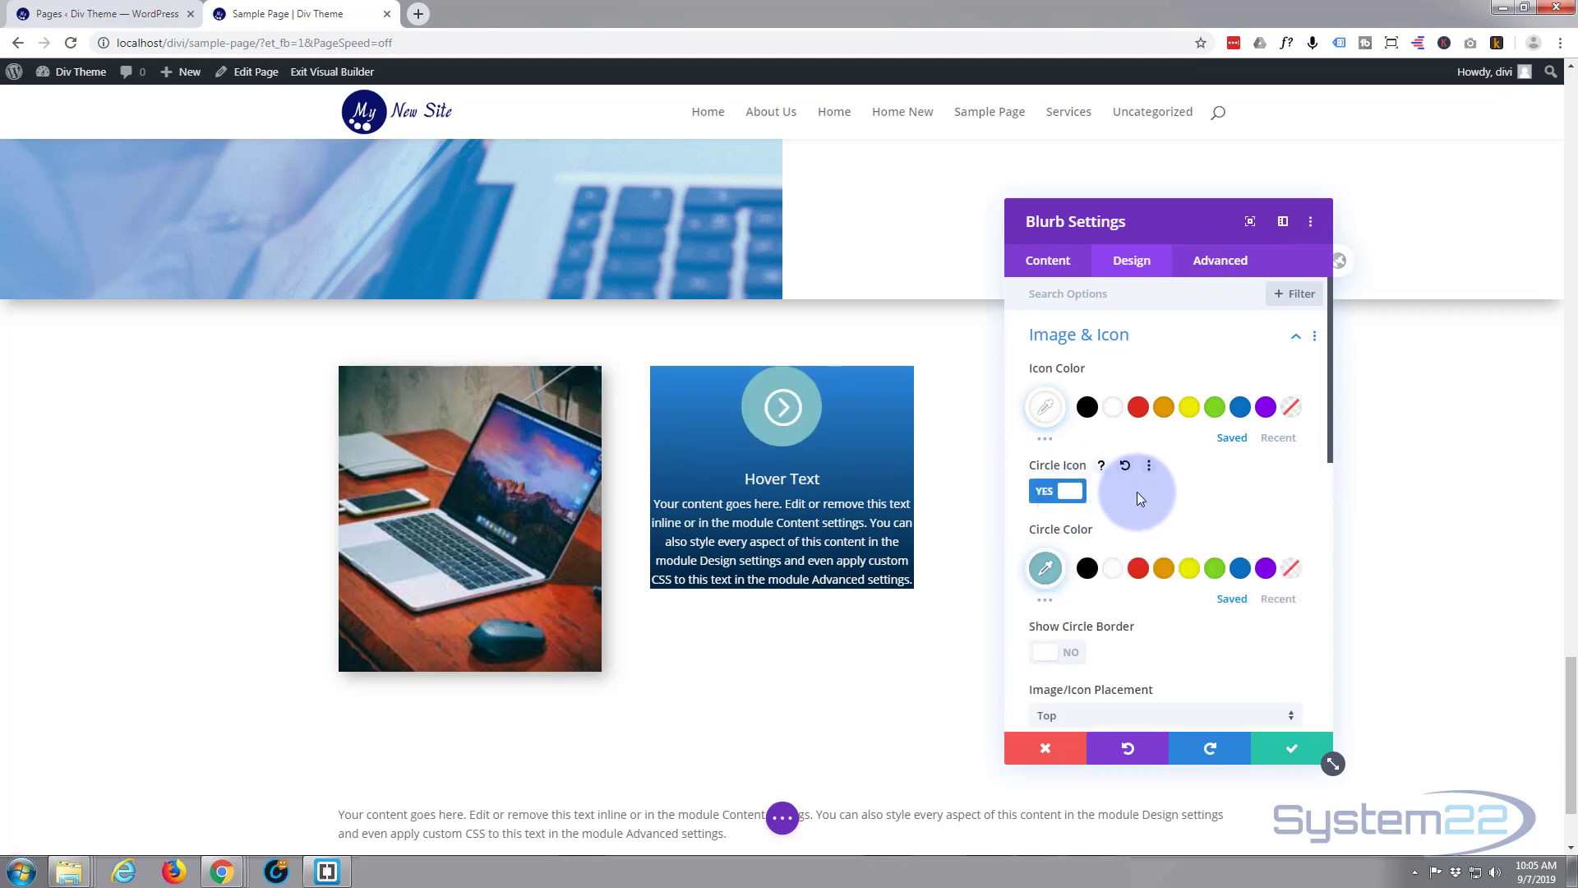
click(1087, 568)
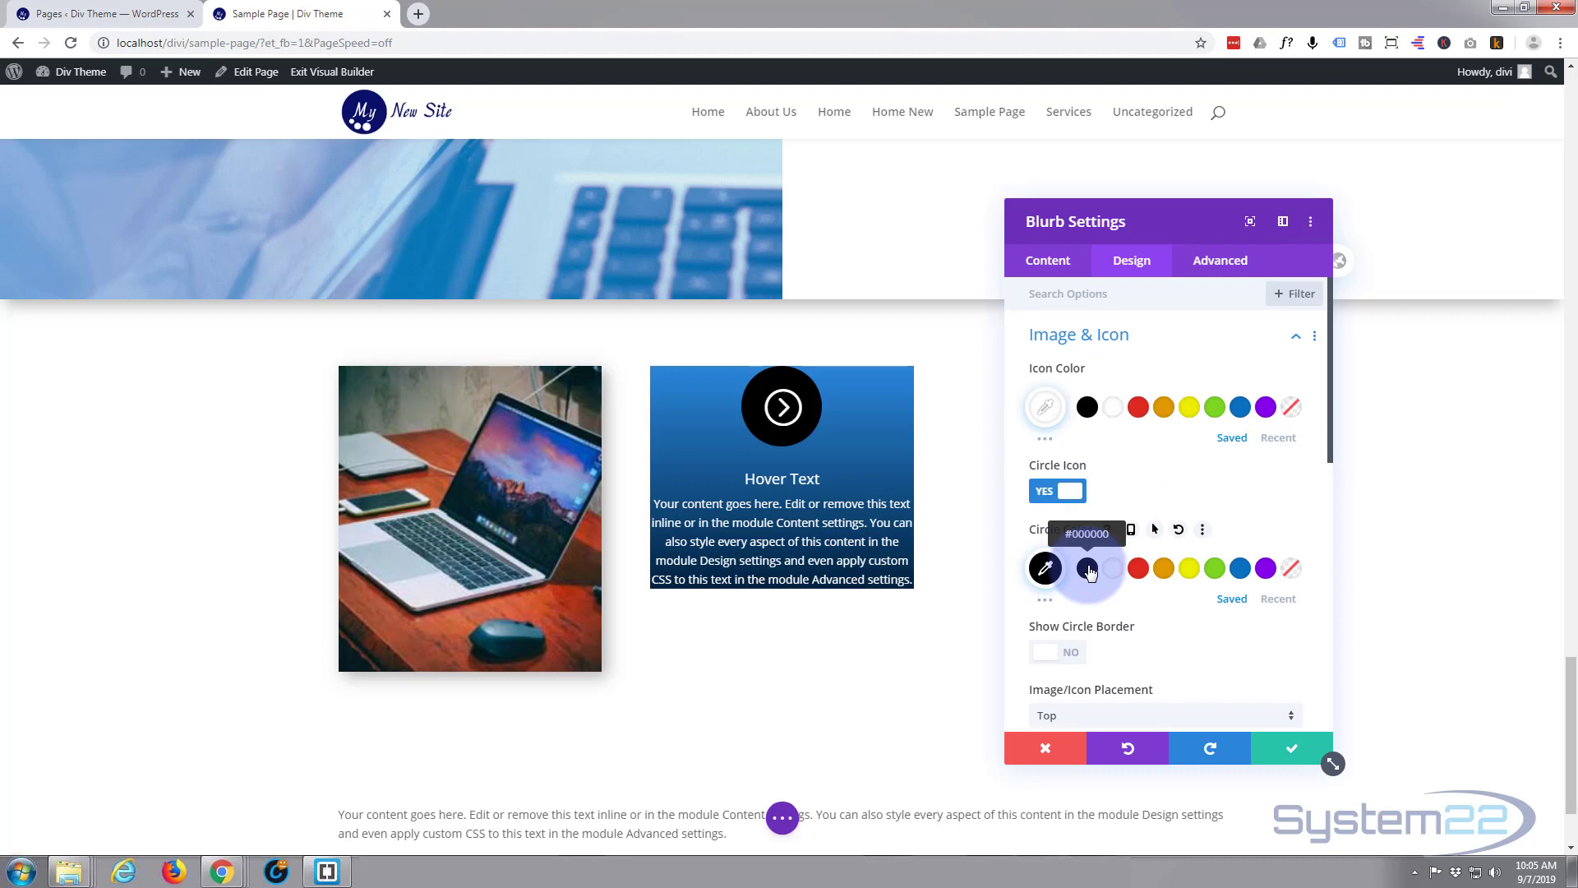
click(1044, 493)
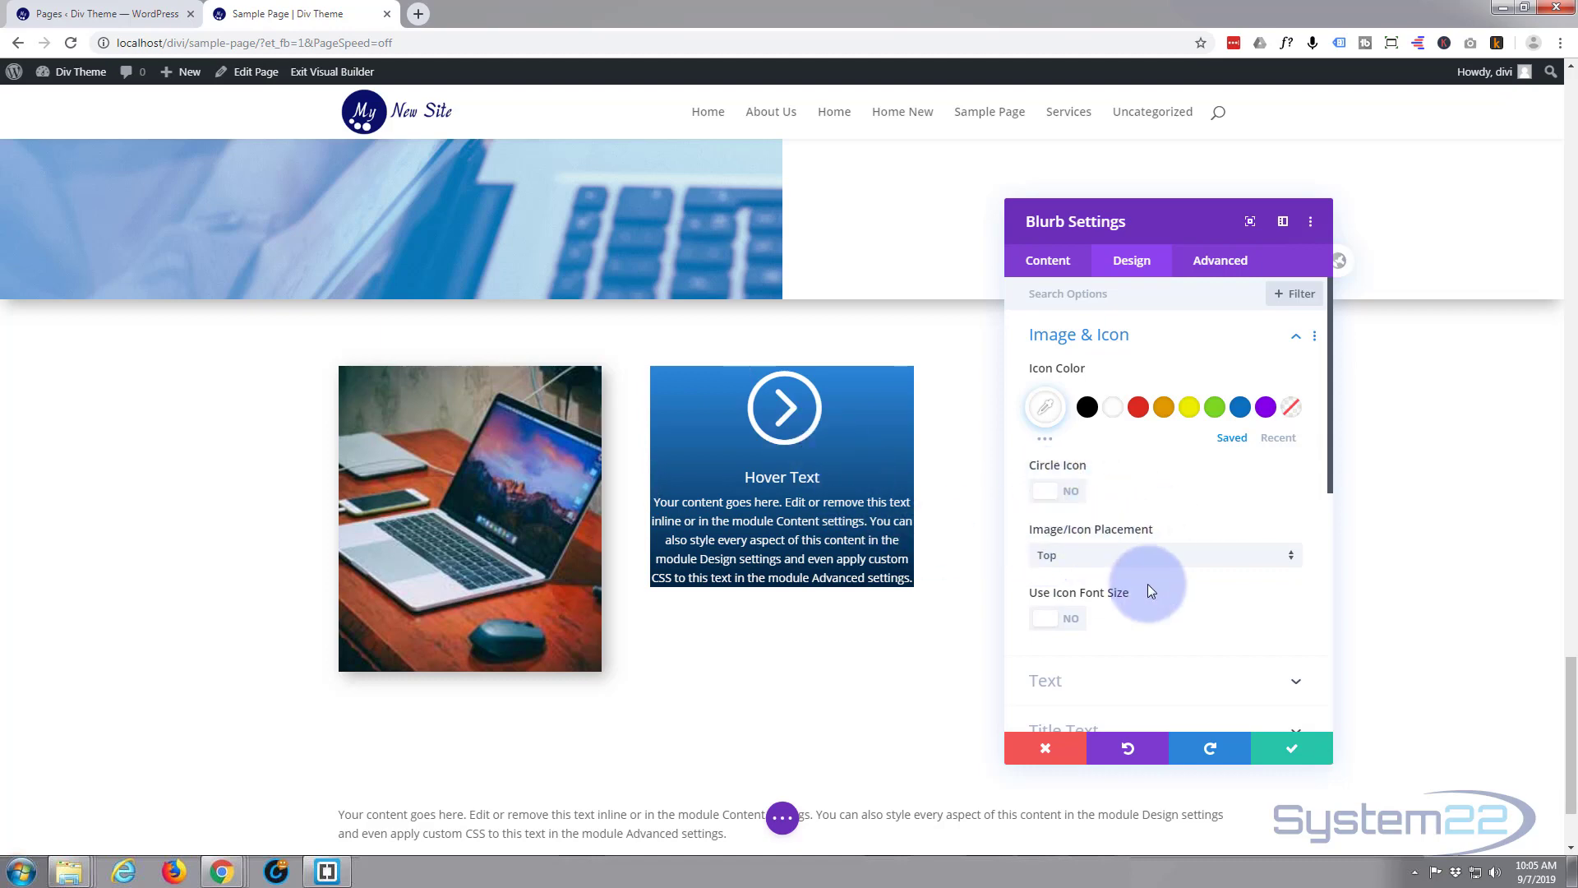
- Try placing the blurb's icon on the left of the text and set its placement back to Top
click(1289, 558)
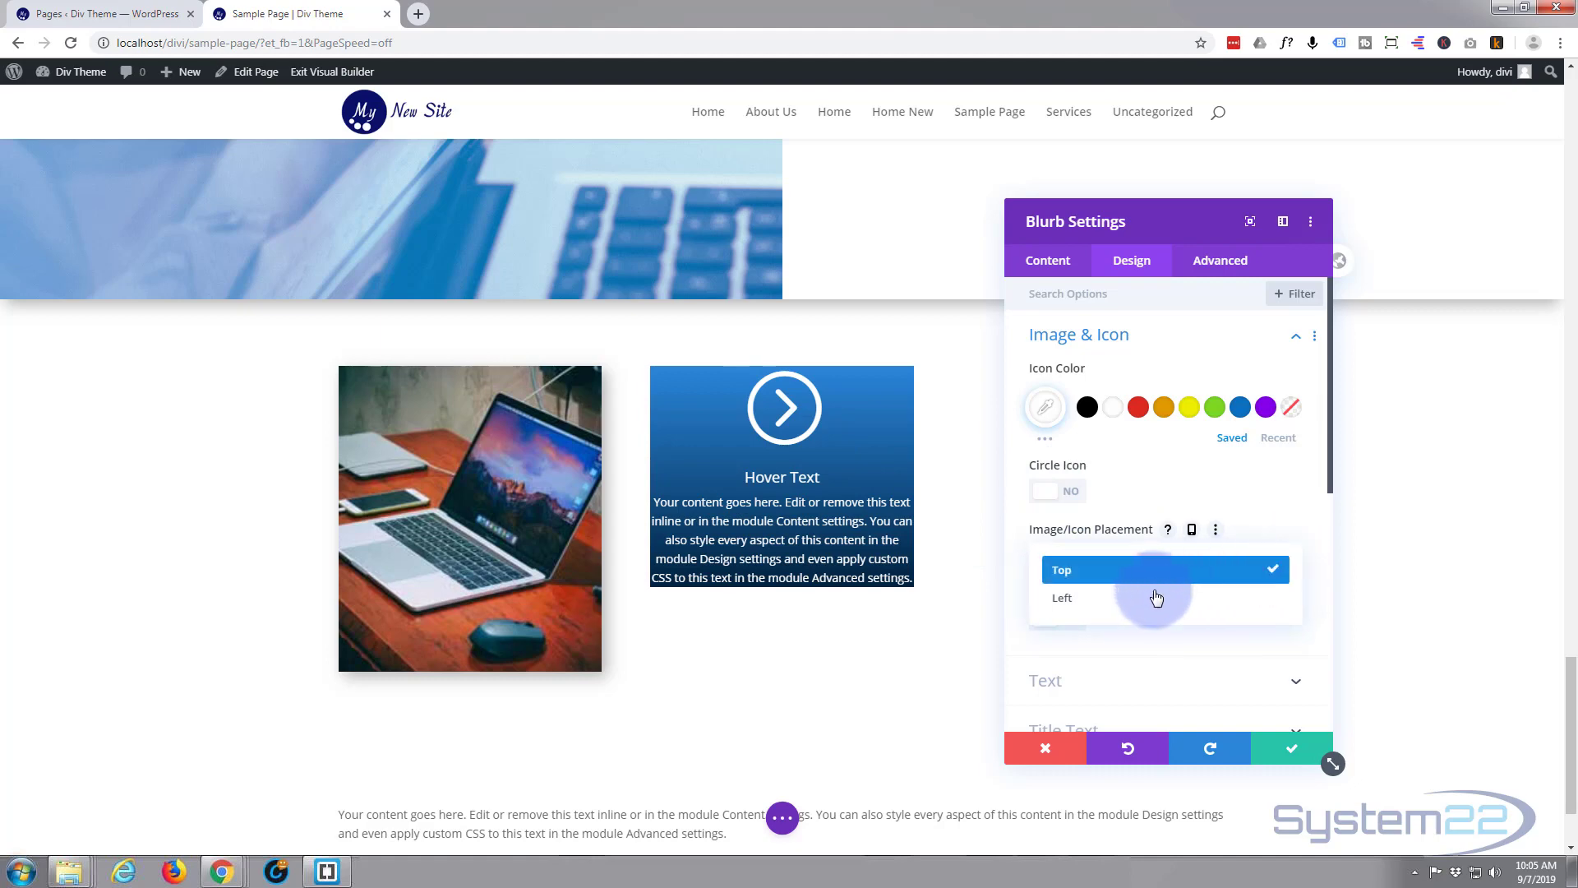
click(1154, 599)
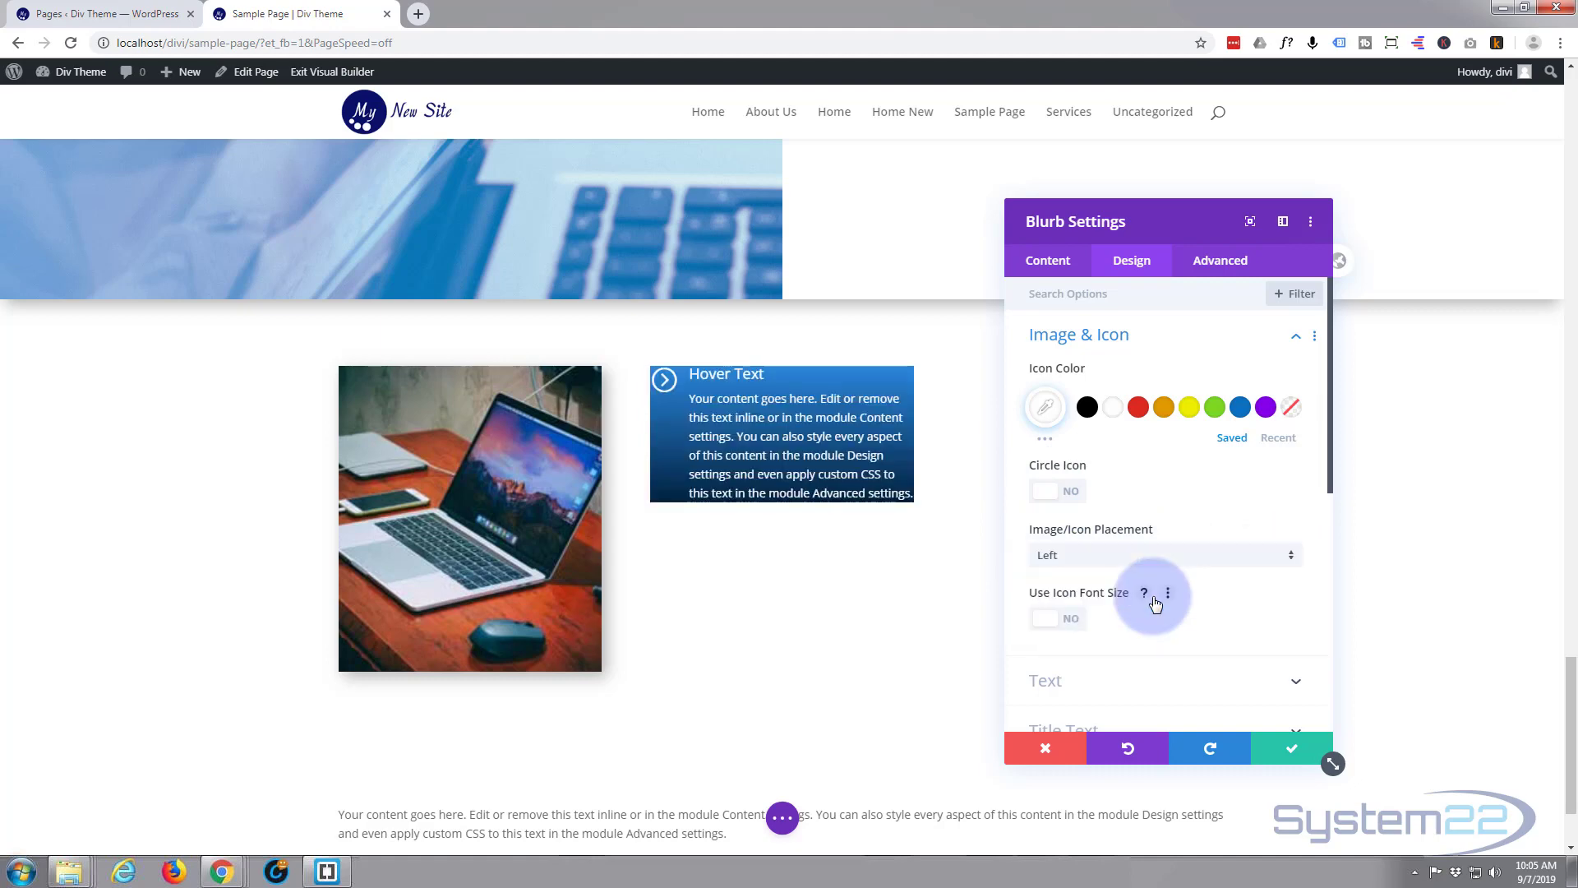
click(1291, 559)
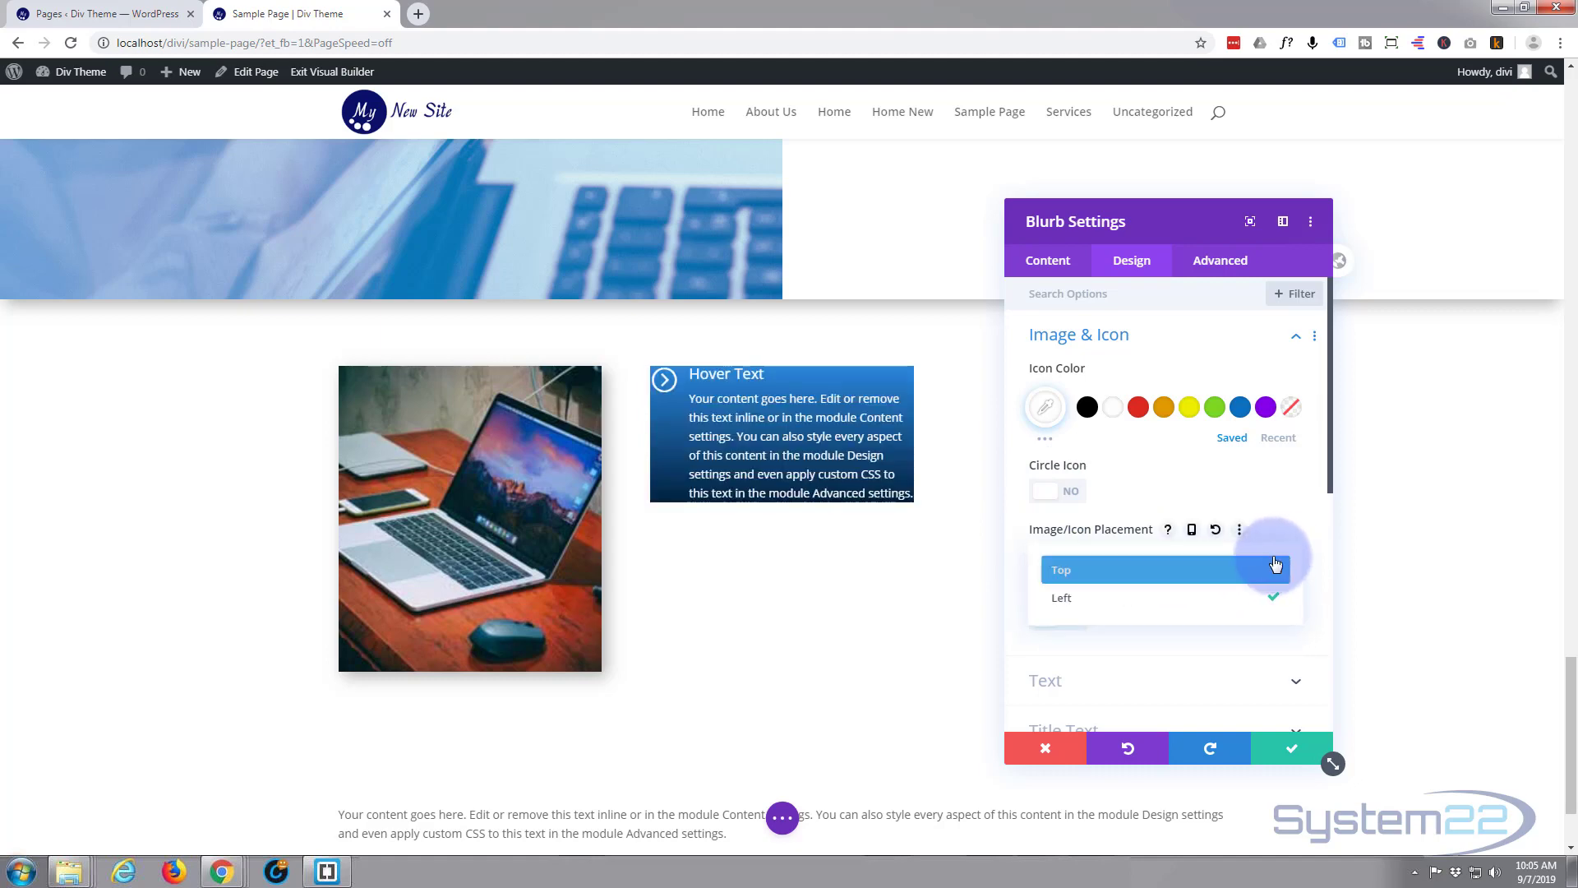
click(1196, 573)
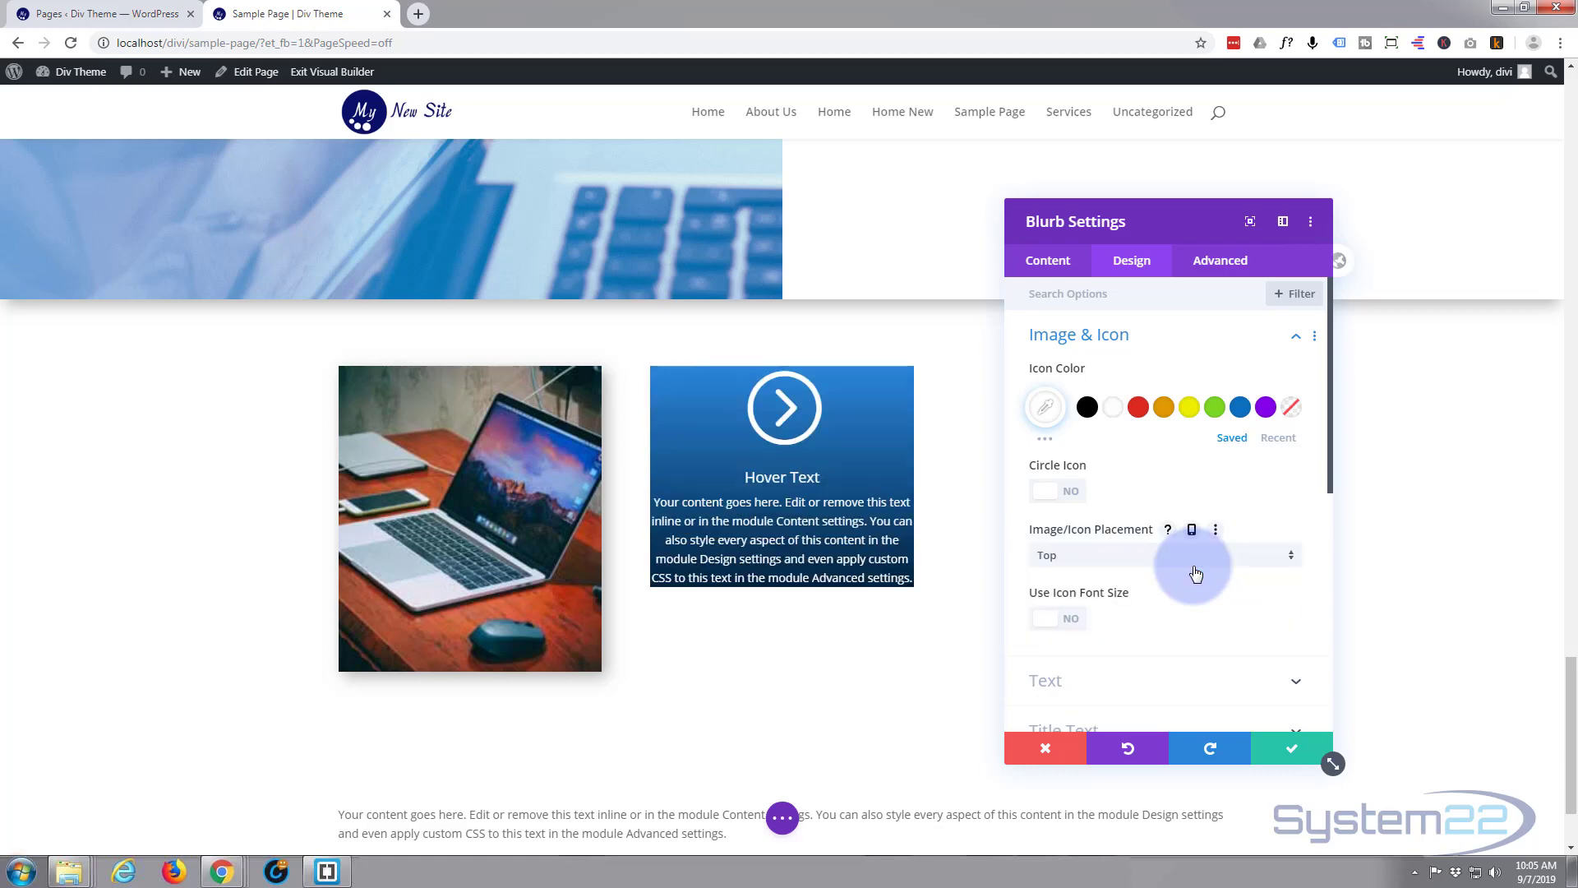
- Enable the custom icon font size option for the blurb
click(1074, 620)
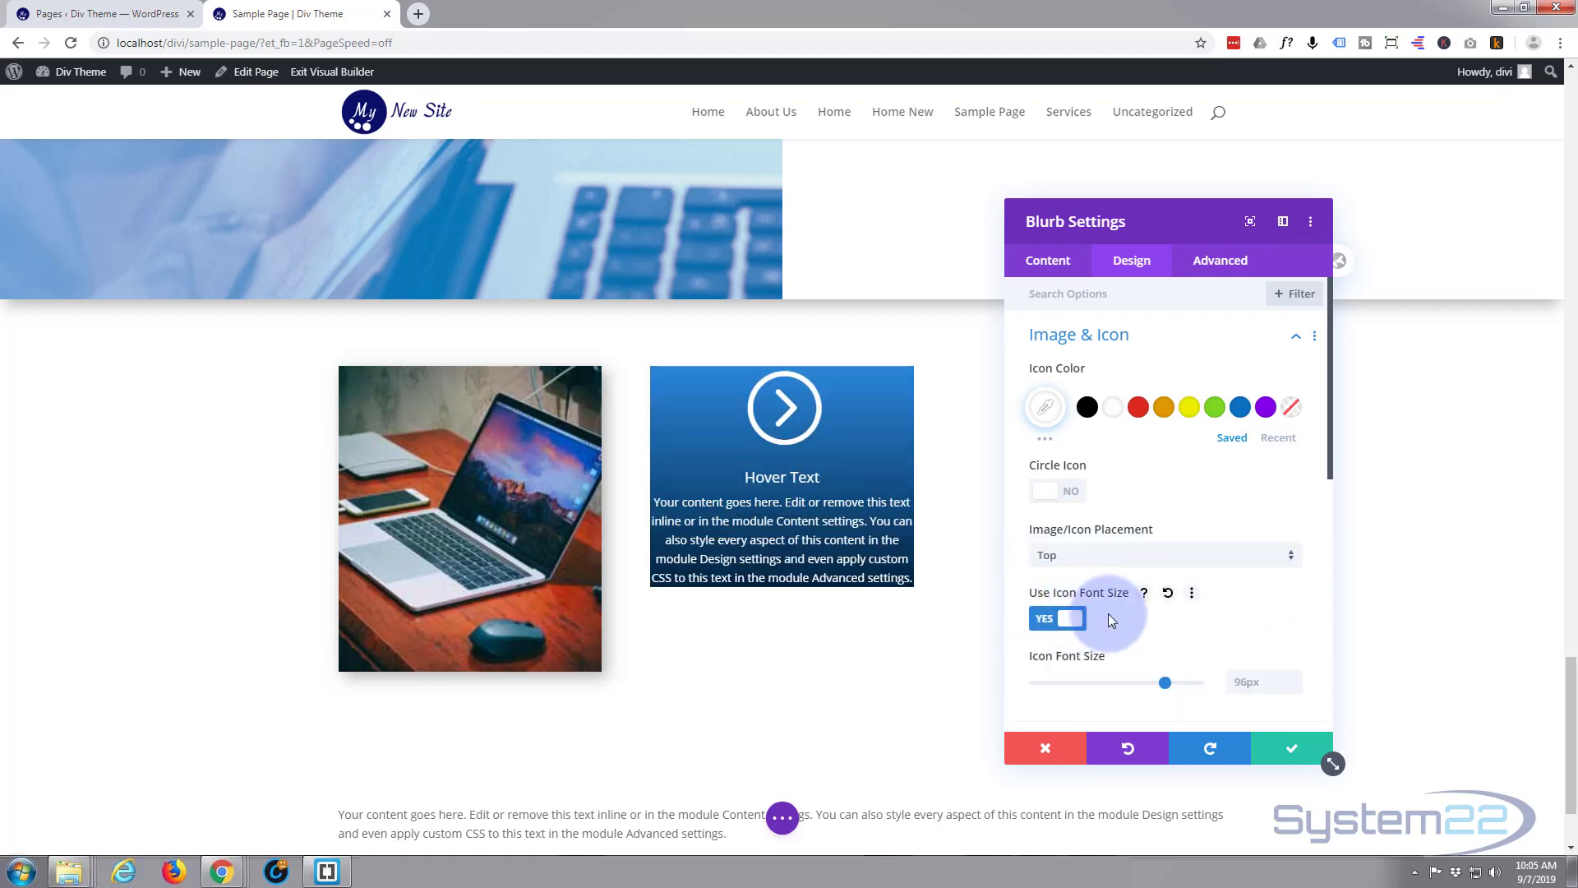
scroll(1179, 609, down, 3)
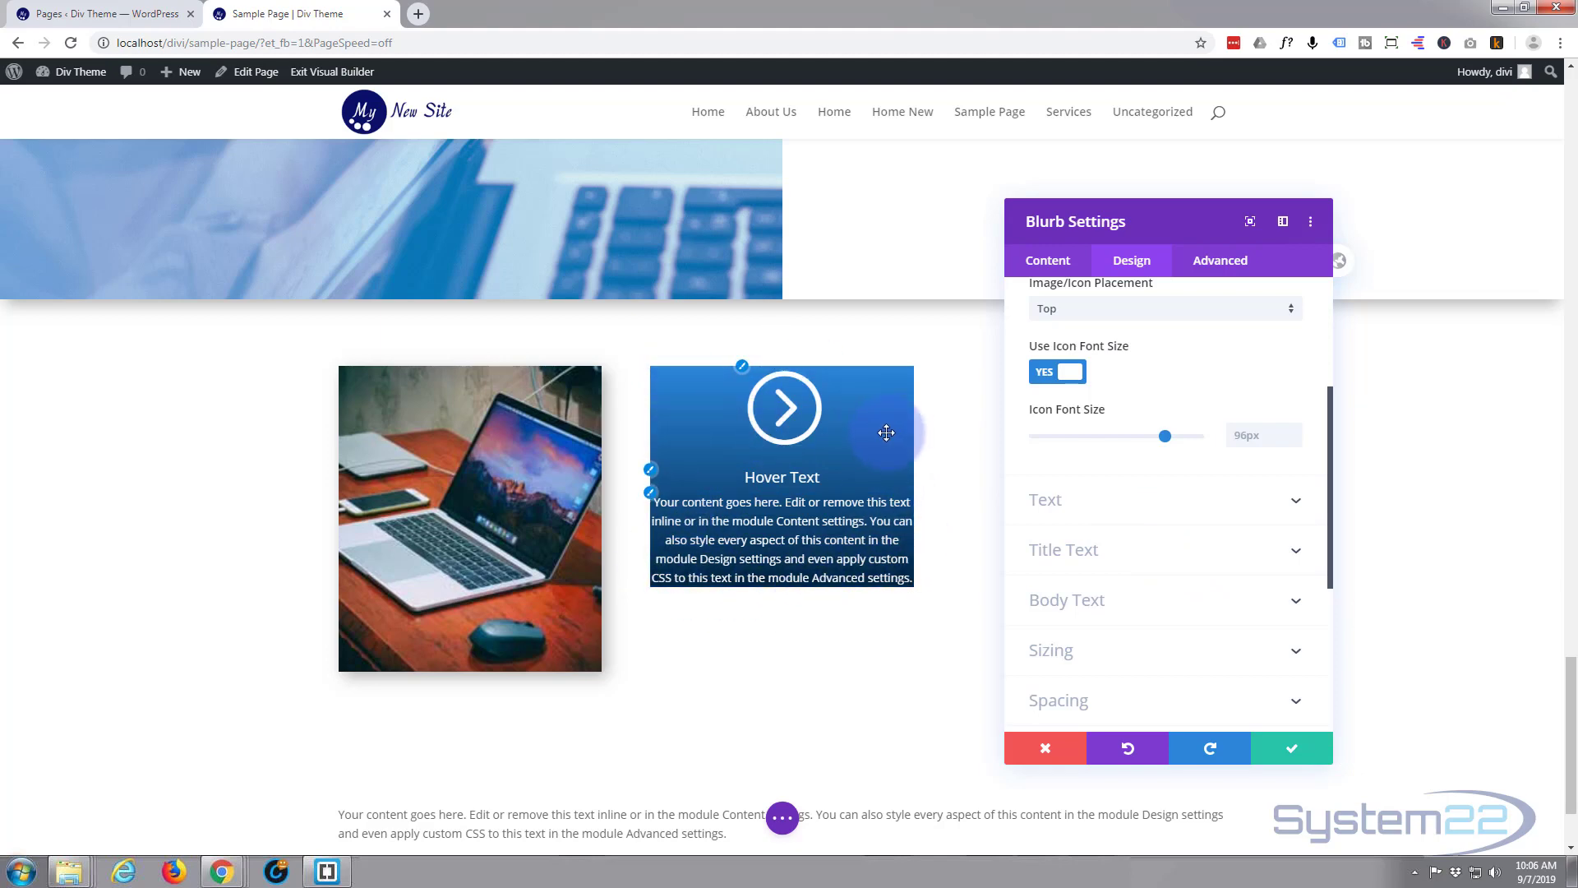
- Set the blurb's padding to a linked 40px for top and bottom and a linked 20px for left and right
scroll(1187, 536, down, 2)
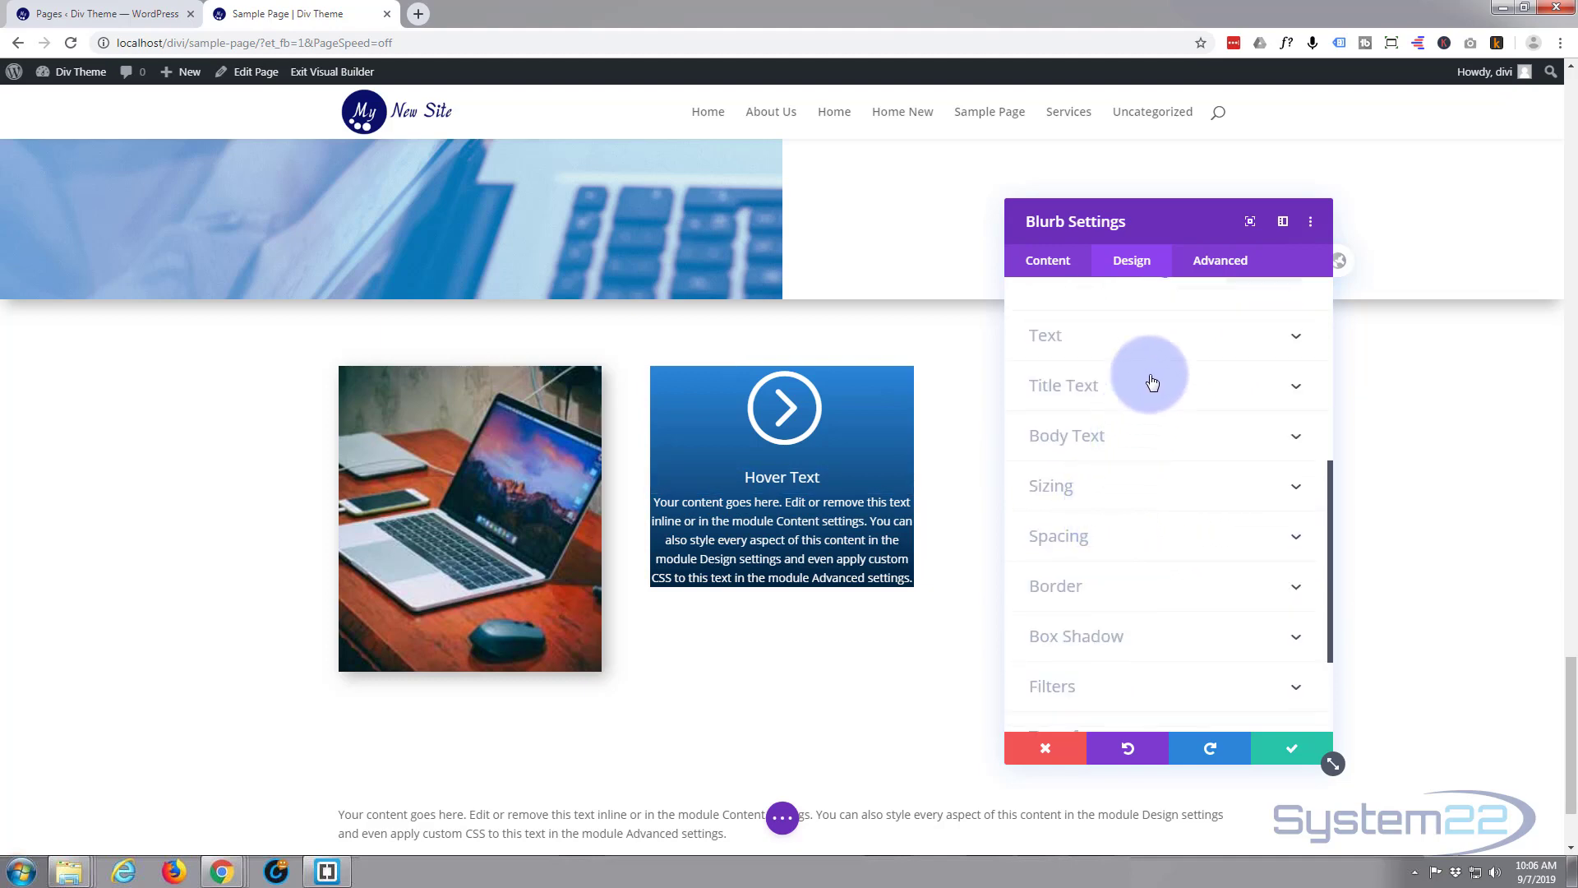
click(1158, 551)
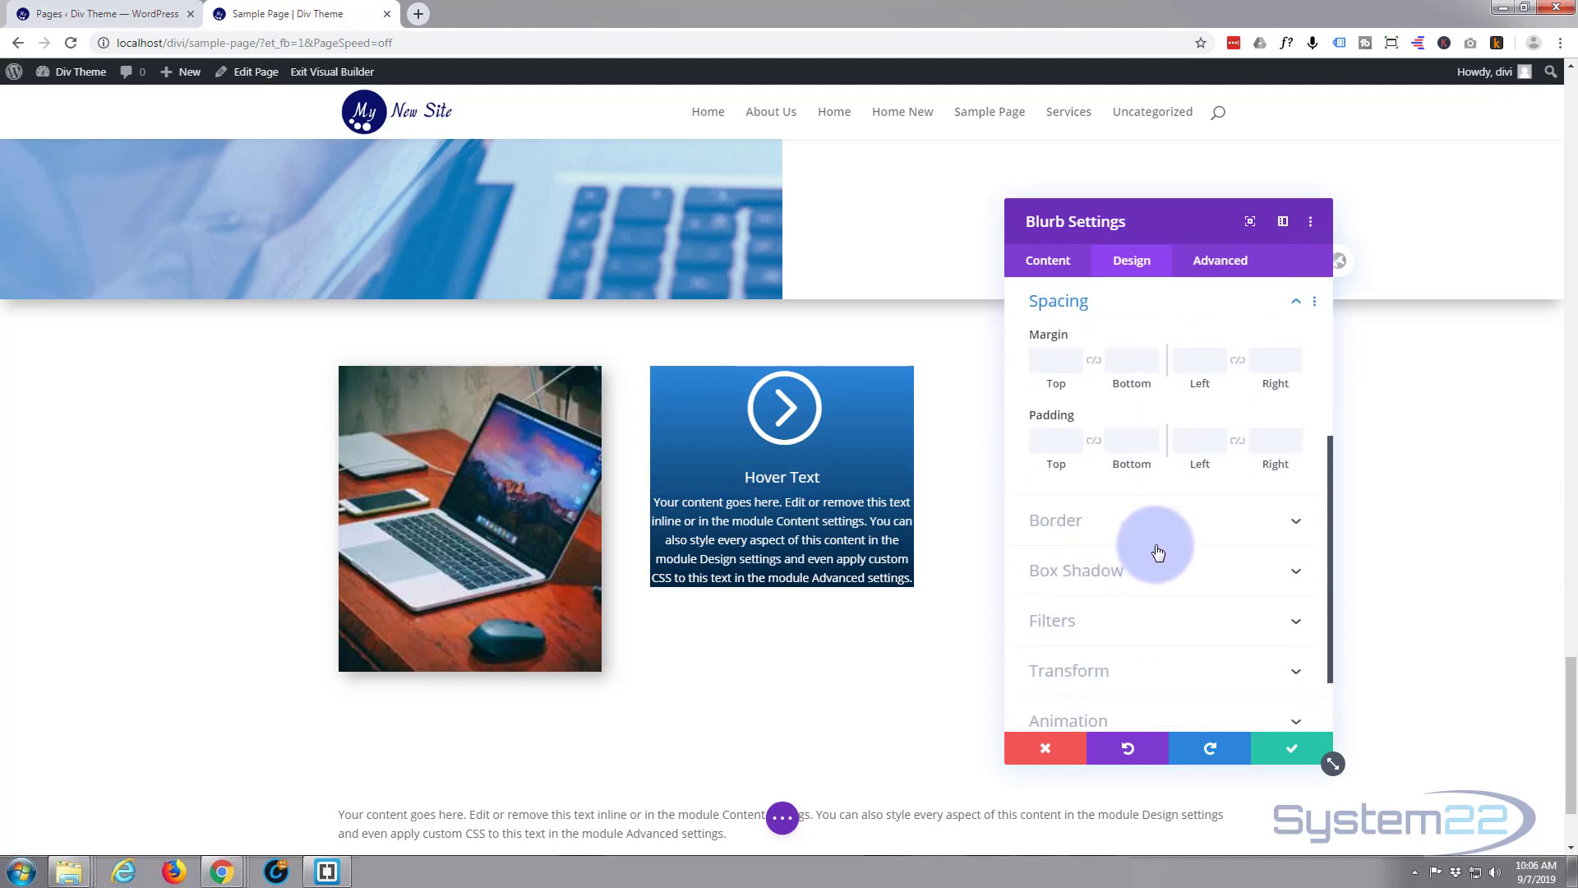
click(1040, 436)
text(40px)
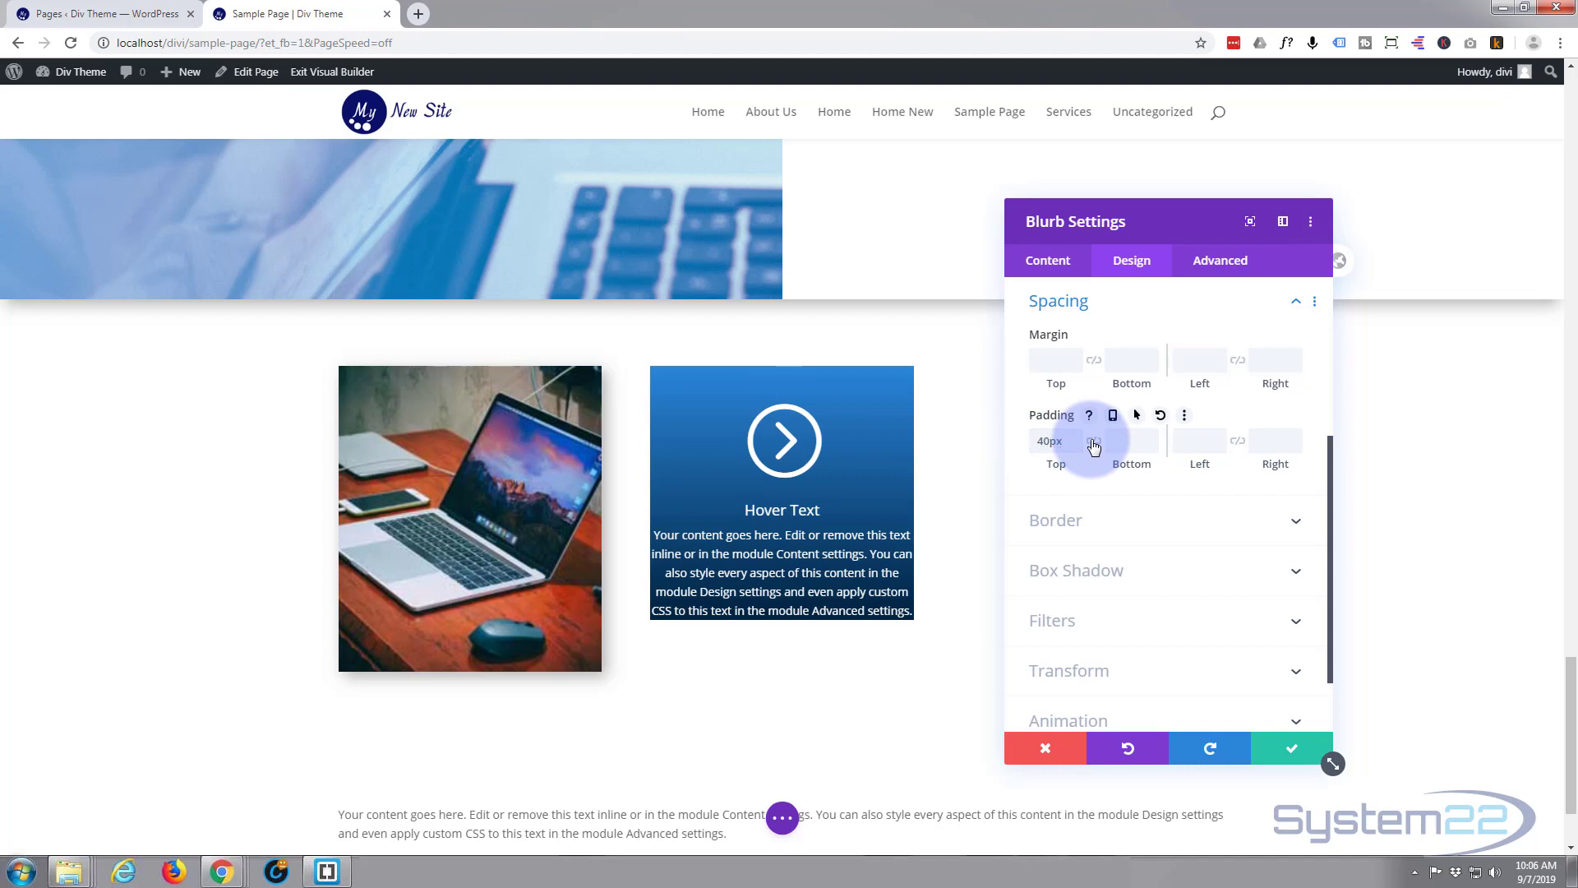
click(1093, 441)
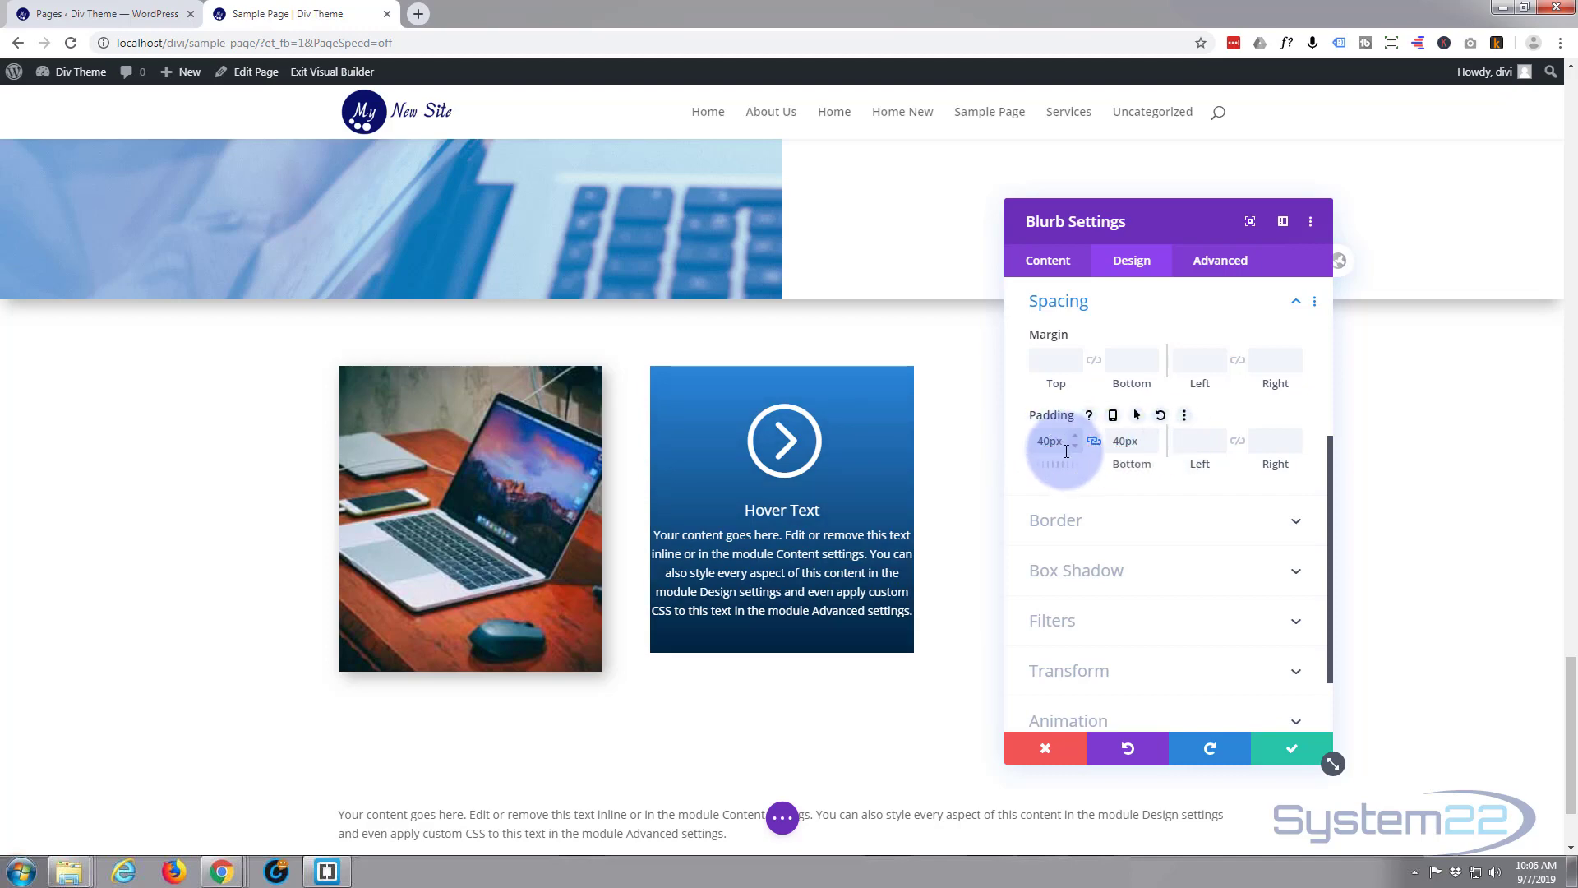
drag(1054, 441, 1069, 442)
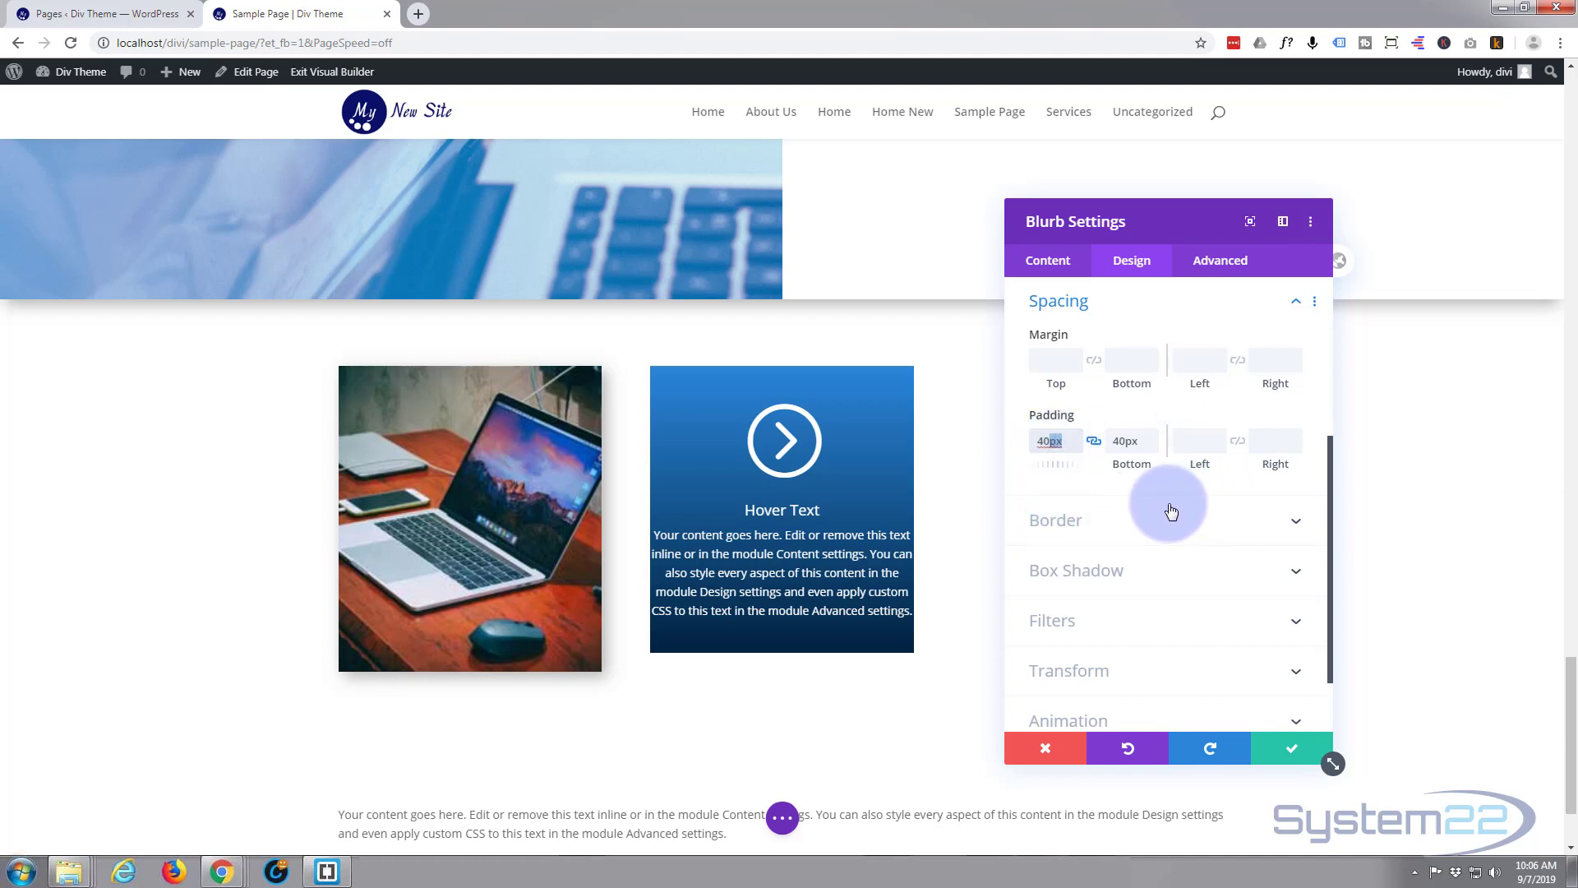
click(1190, 441)
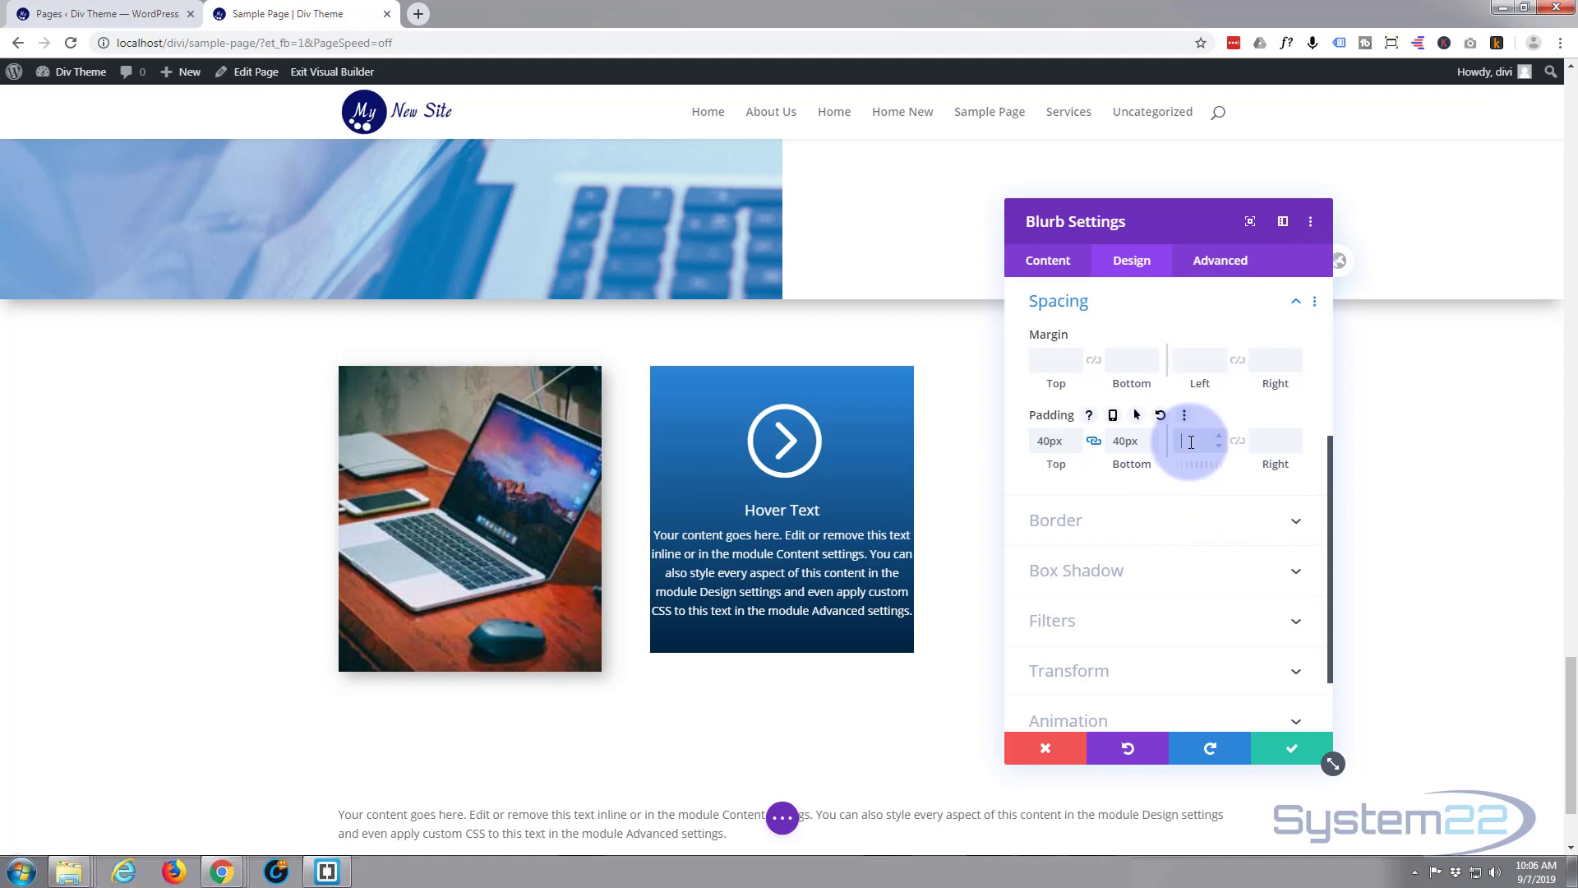
click(1237, 442)
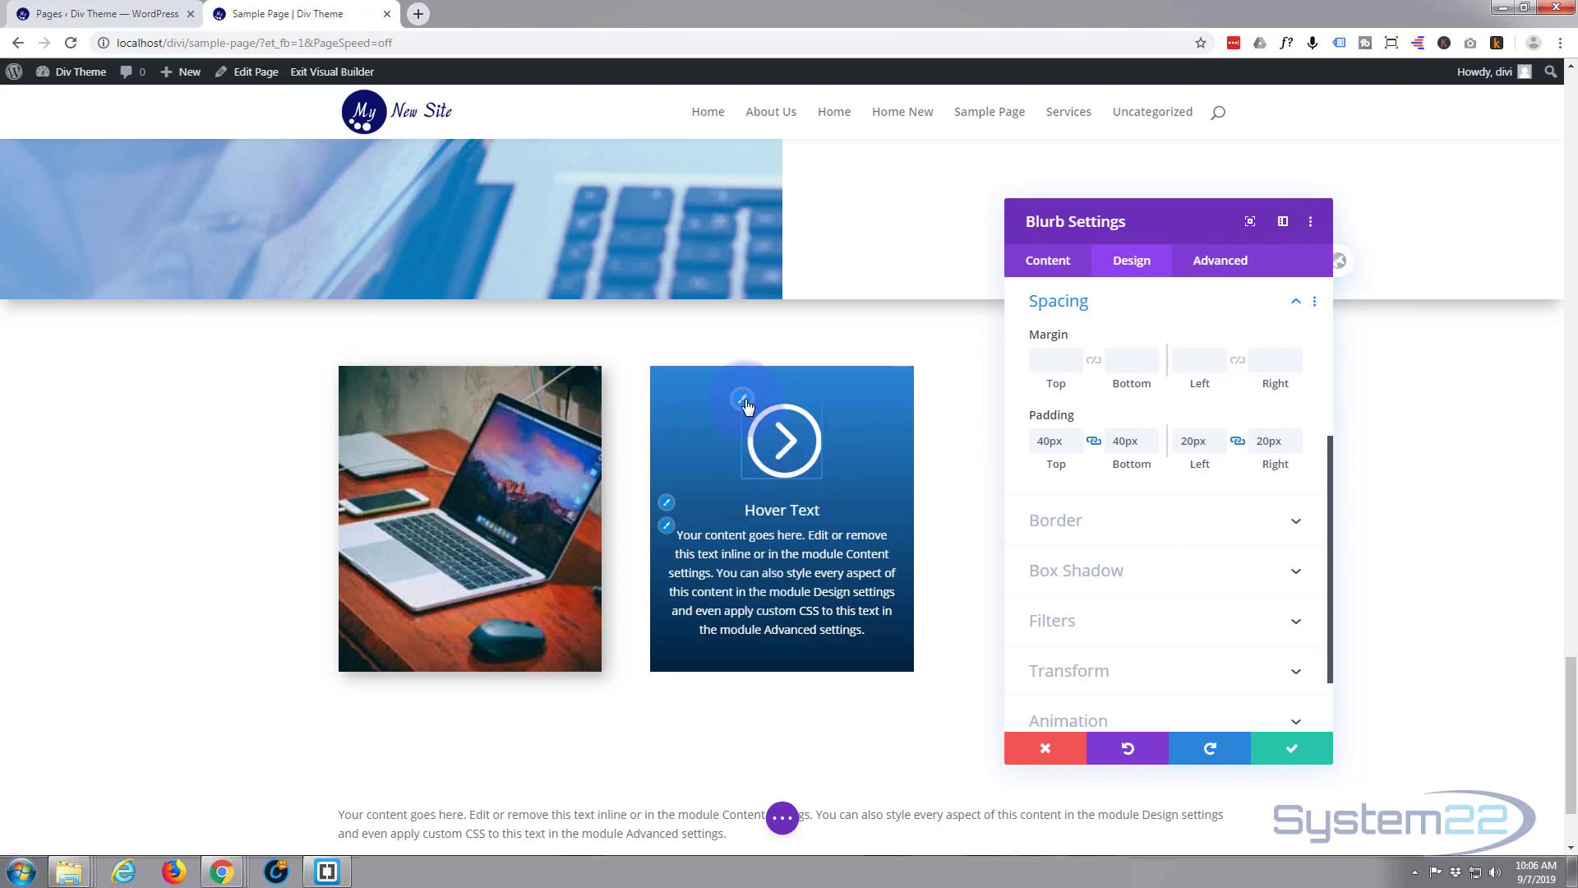
- Examine the blurb's body text and title text design options from the preview's inline edit shortcuts
click(666, 526)
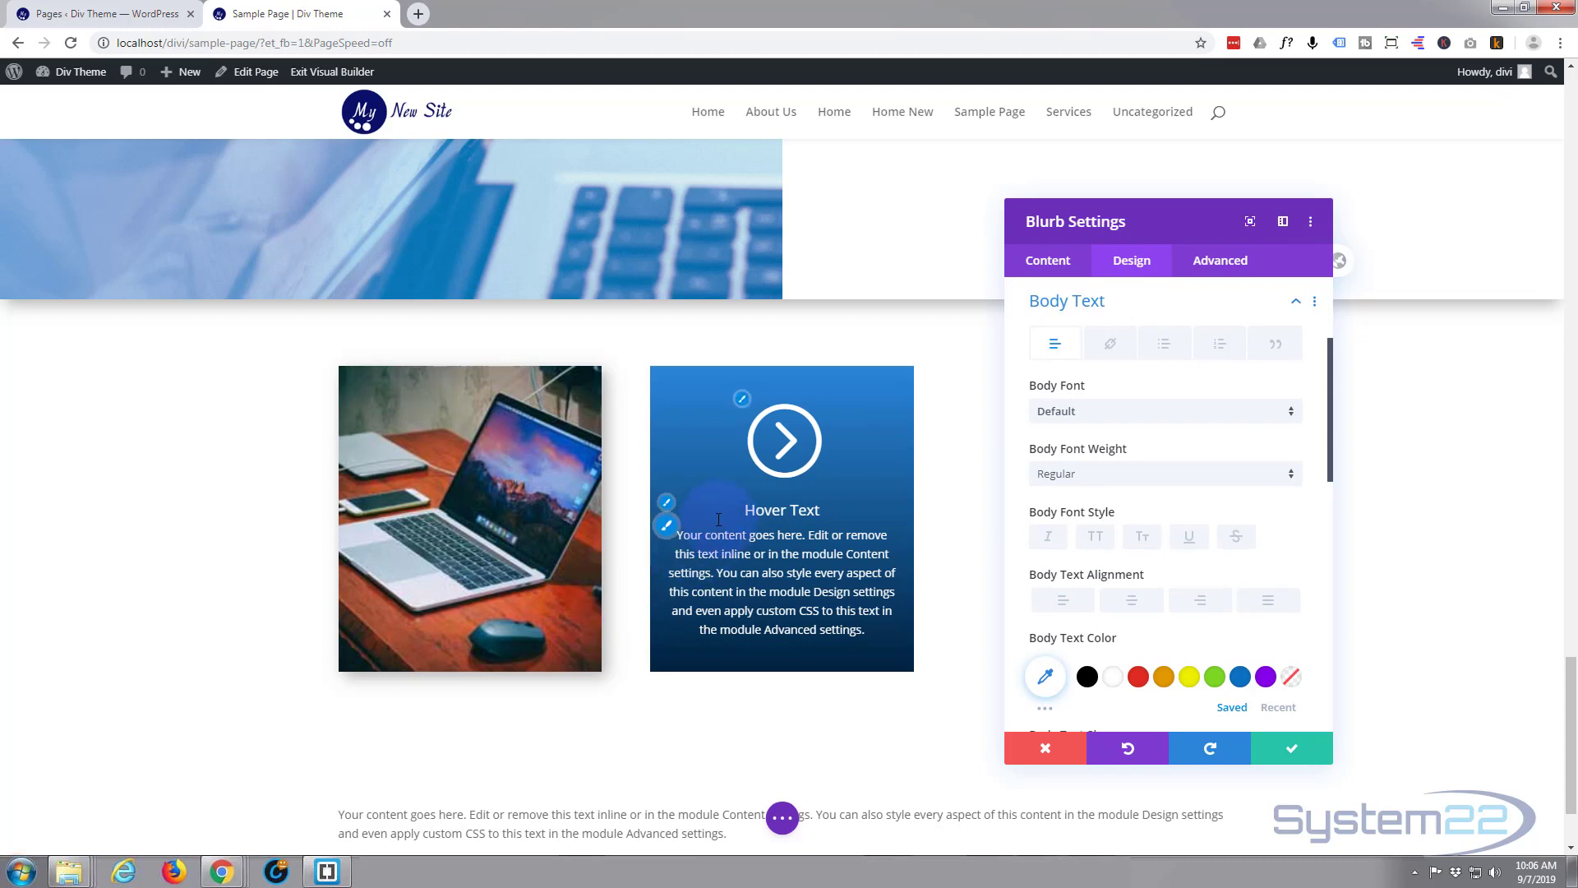
click(668, 503)
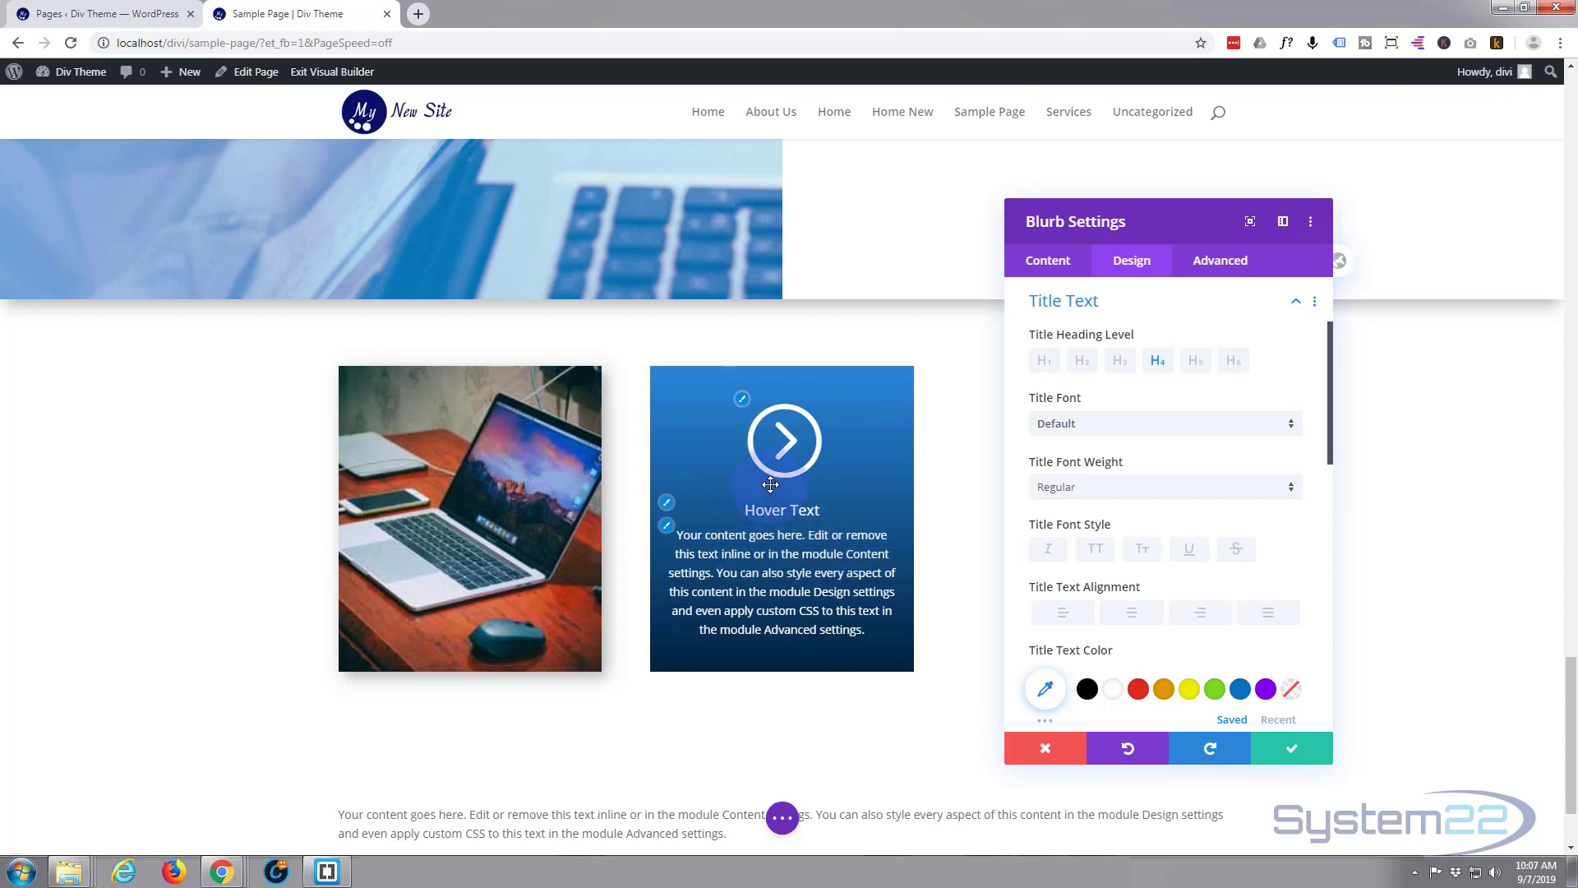
- Confirm the blurb's settings and save the page
click(1295, 752)
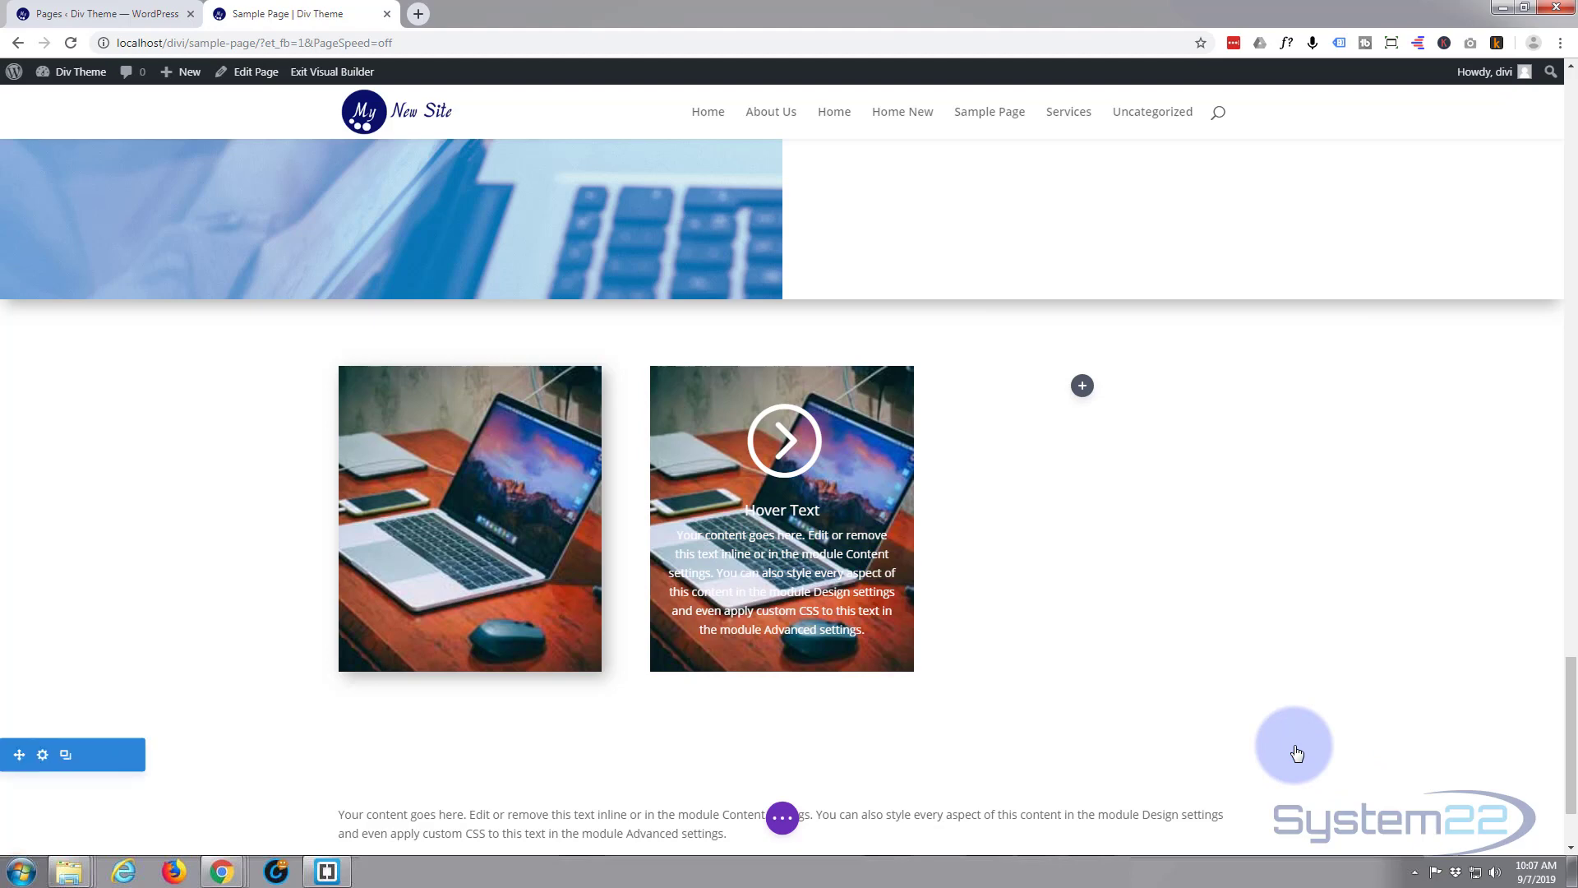
click(785, 821)
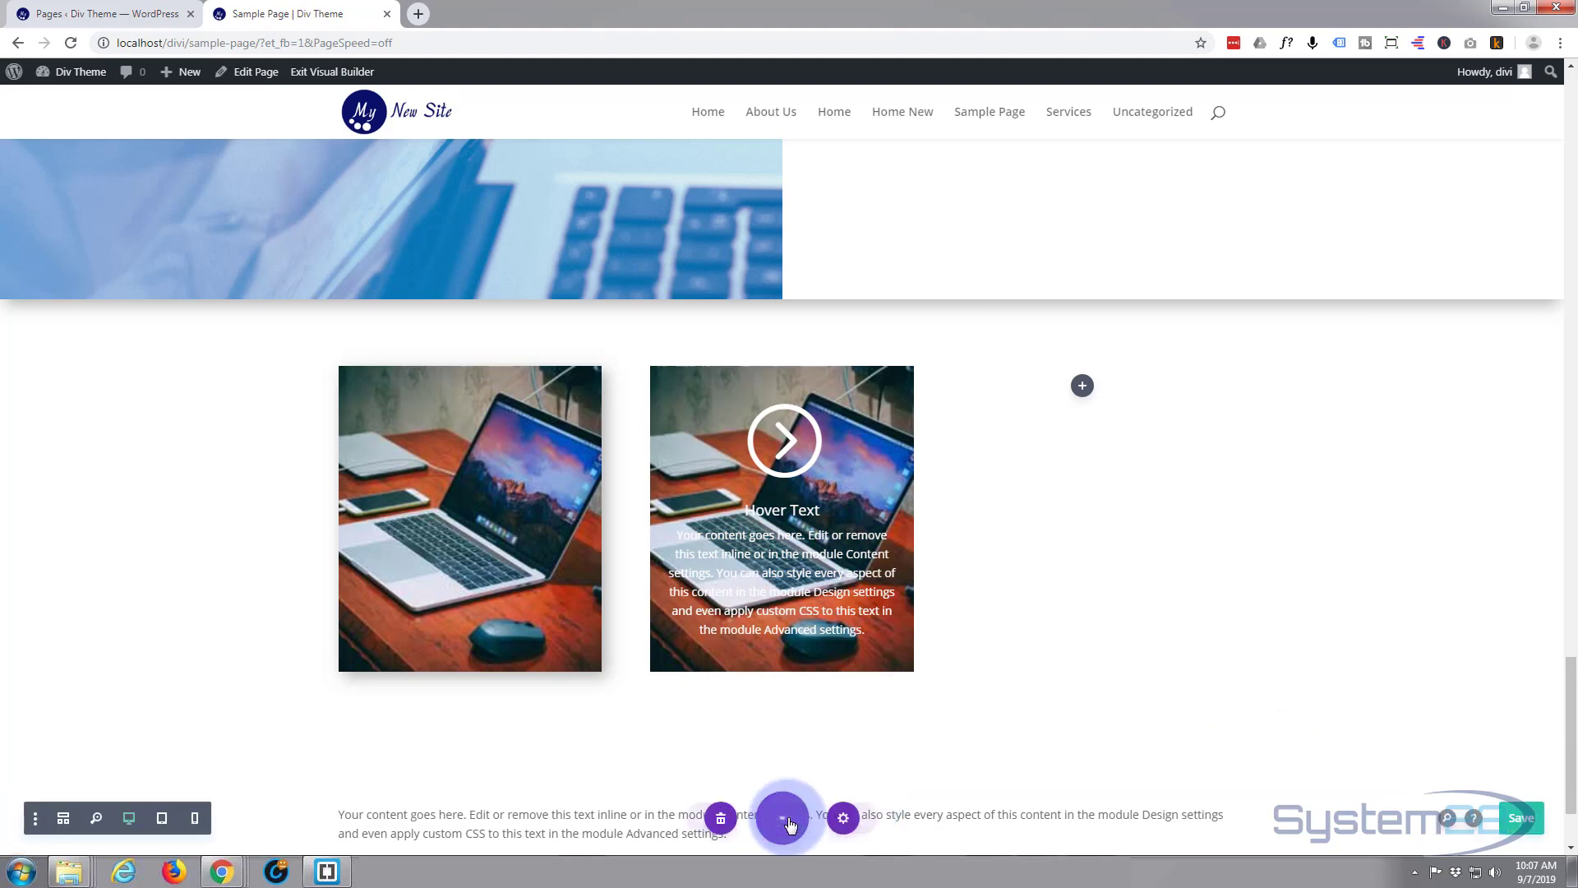
click(1520, 817)
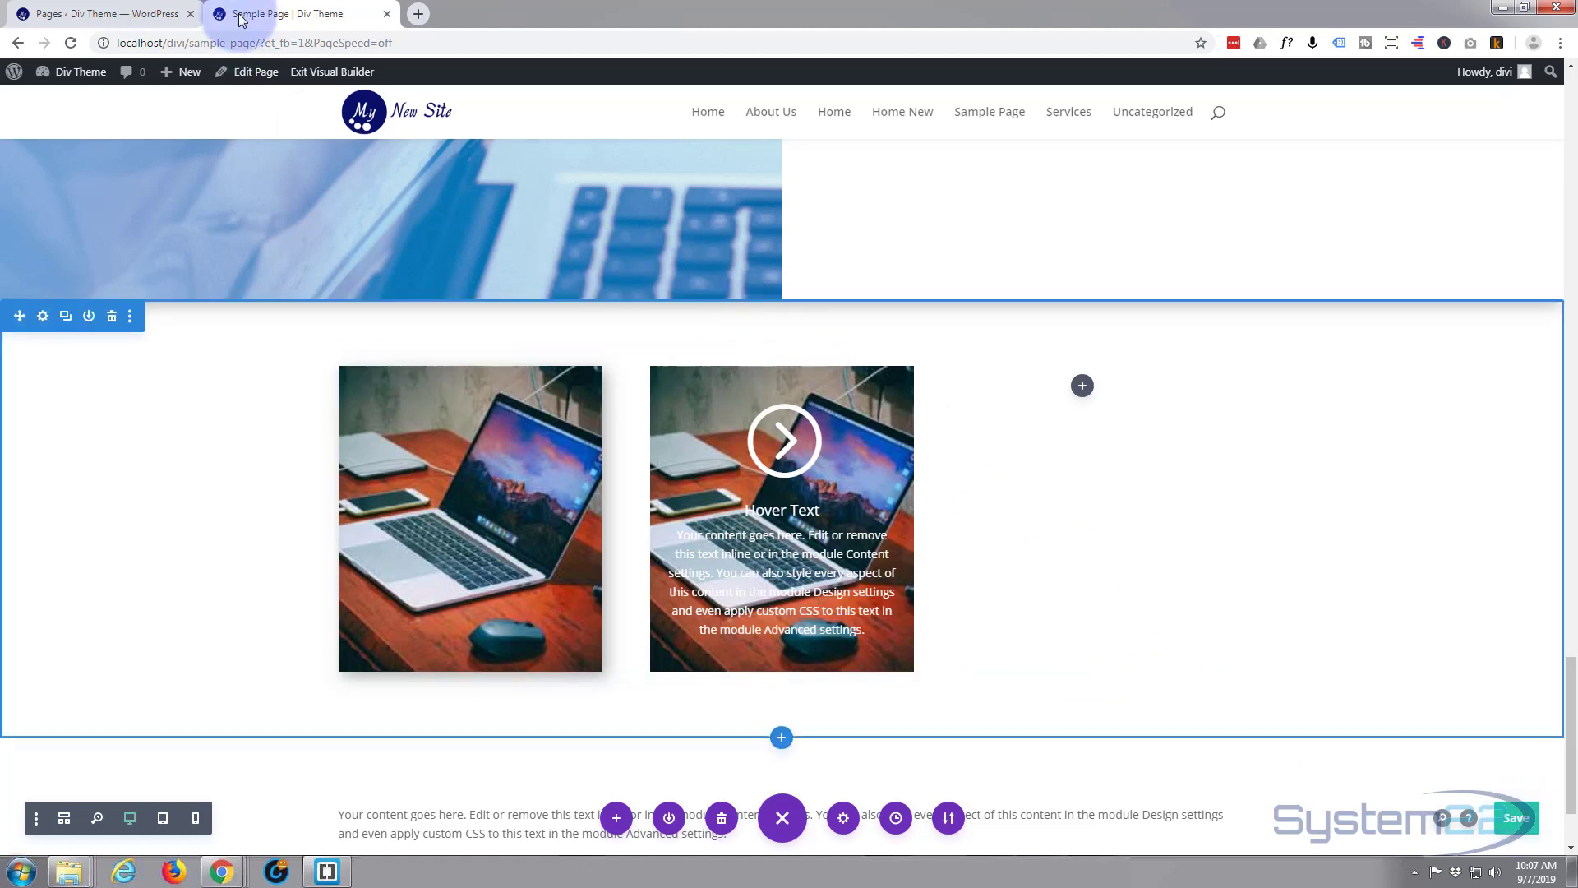
- Exit the visual builder and examine the two laptop blocks near the end of the live page
click(325, 78)
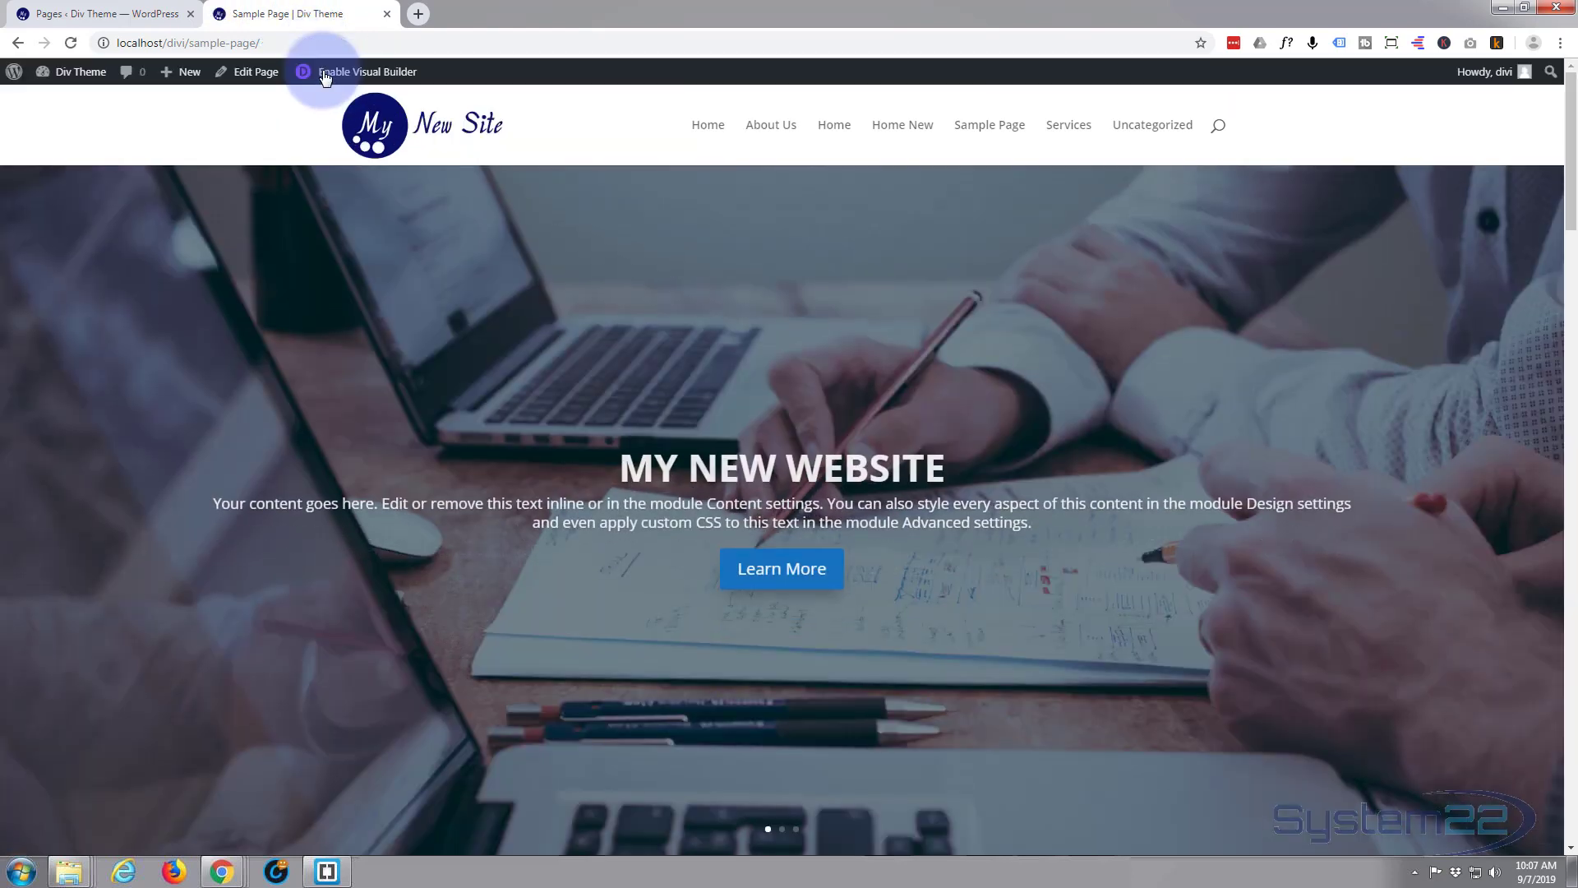
scroll(319, 260, down, 7)
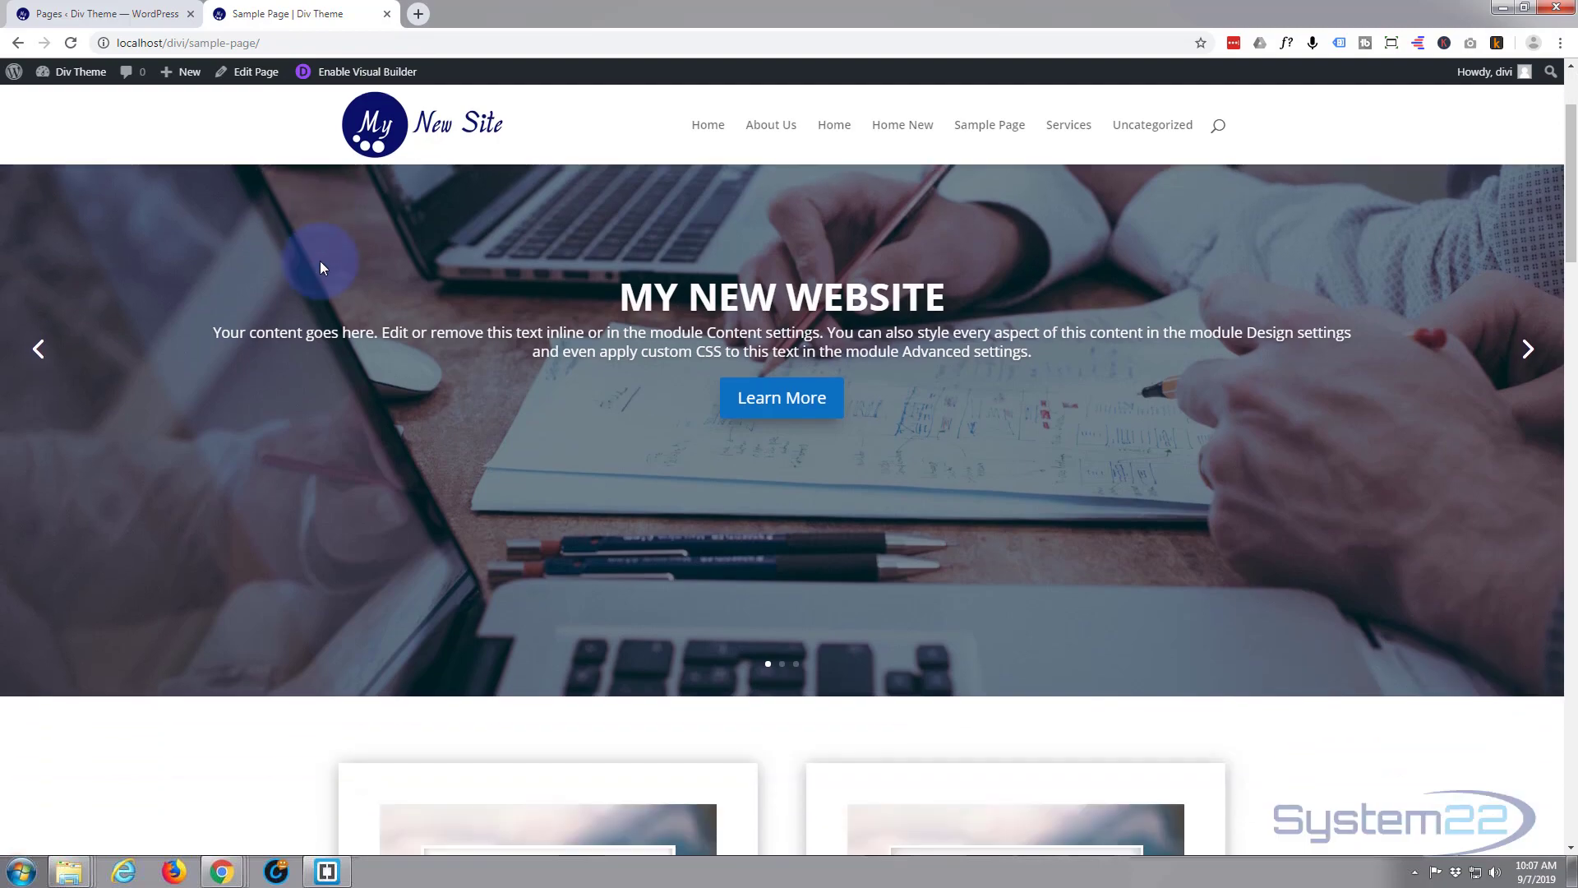
scroll(321, 267, down, 12)
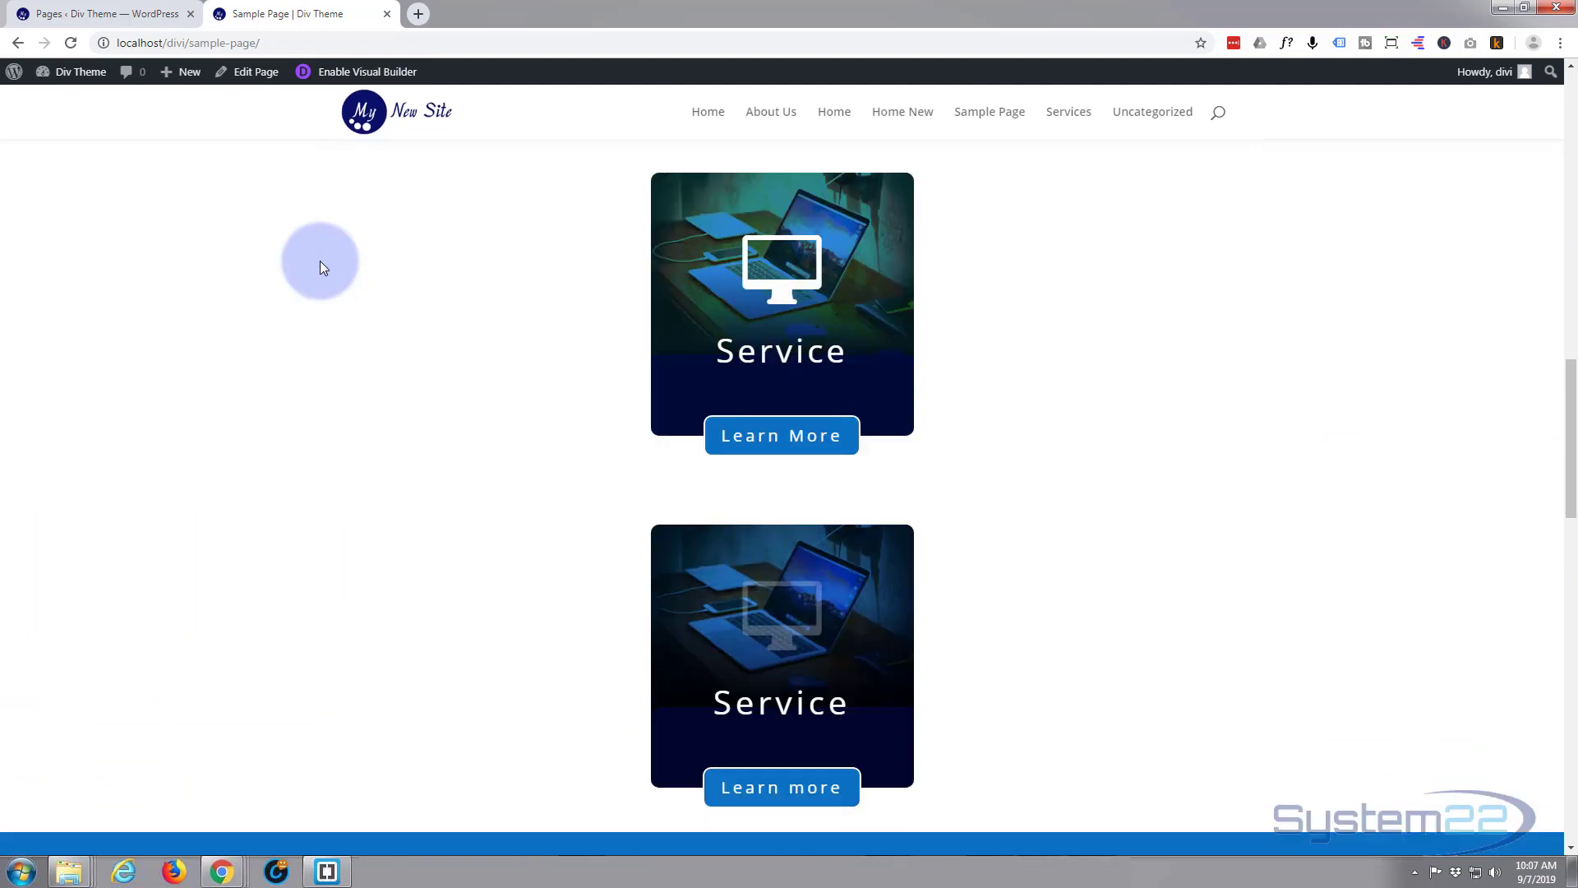
scroll(321, 263, down, 15)
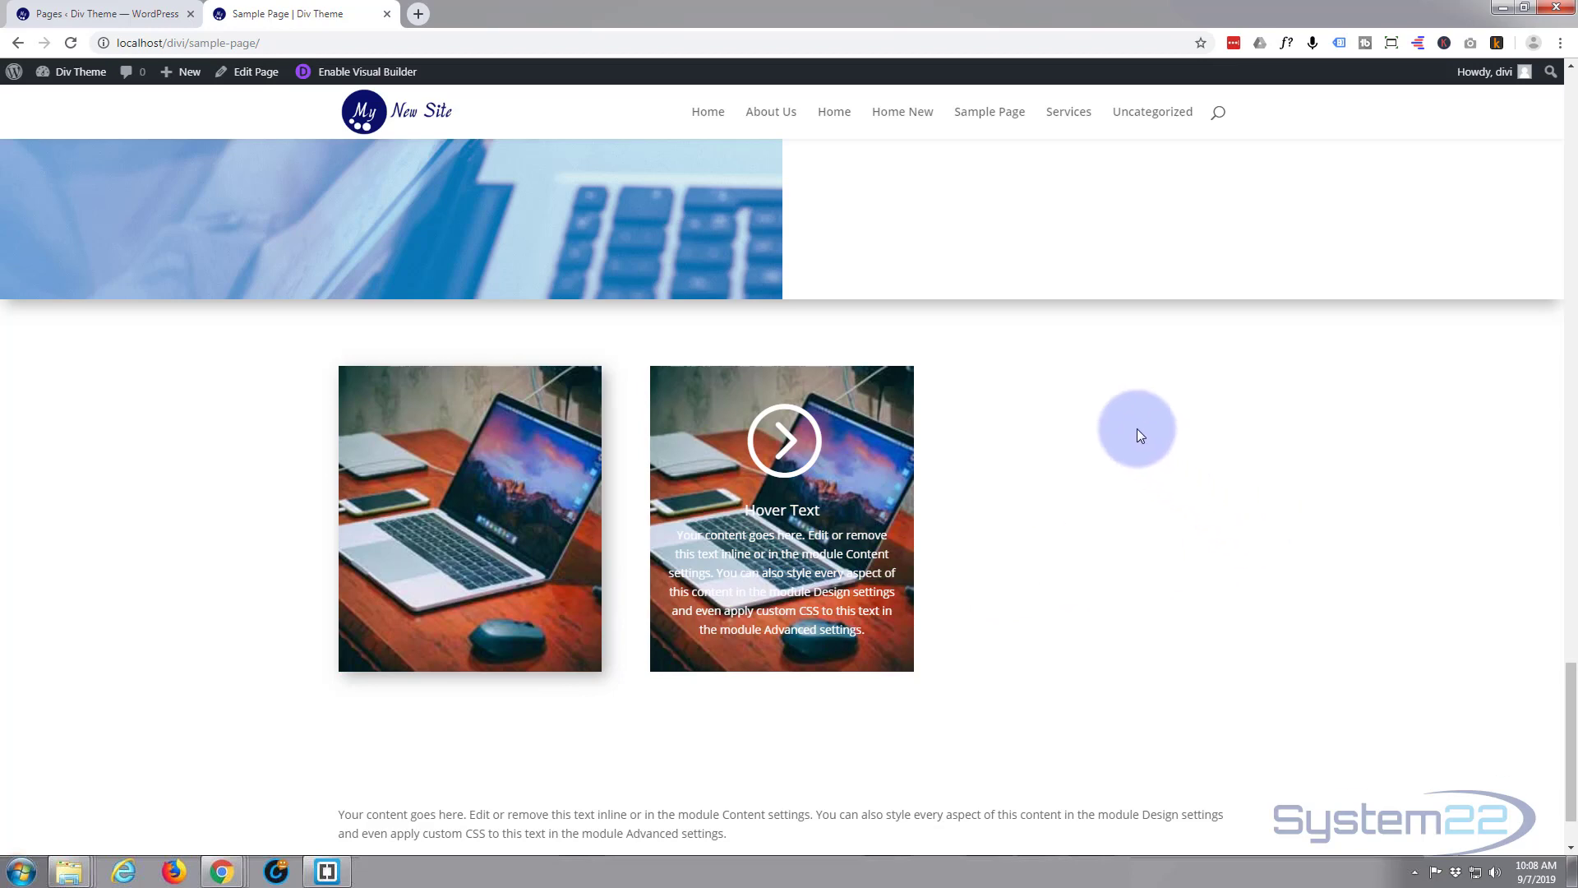
- Reopen the page in the visual builder and open the settings of the Hover Text blurb
click(354, 71)
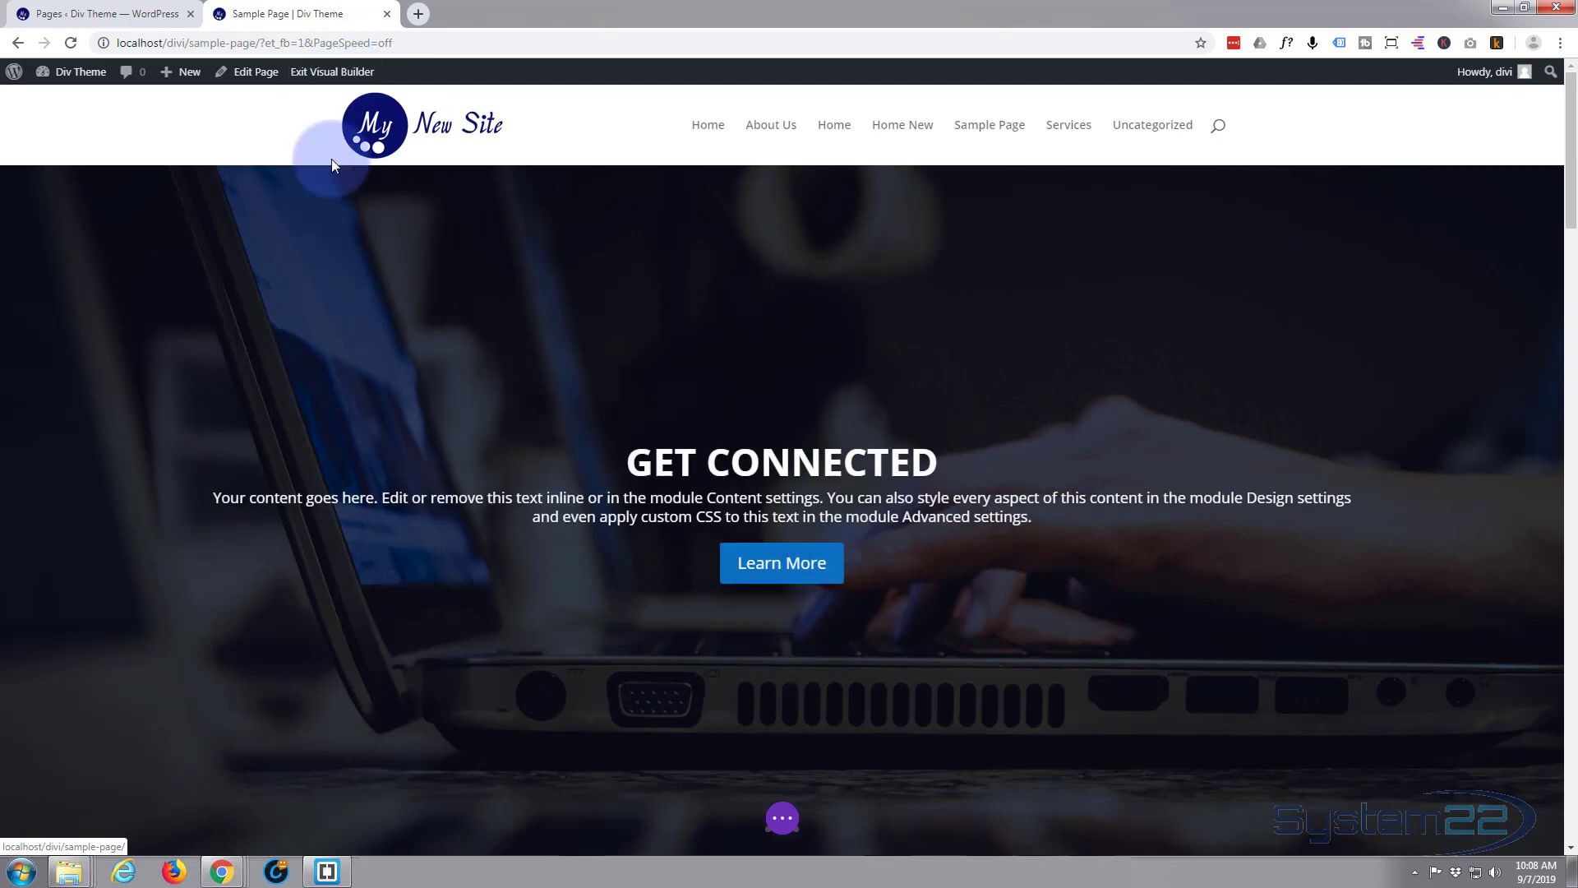
scroll(364, 388, down, 15)
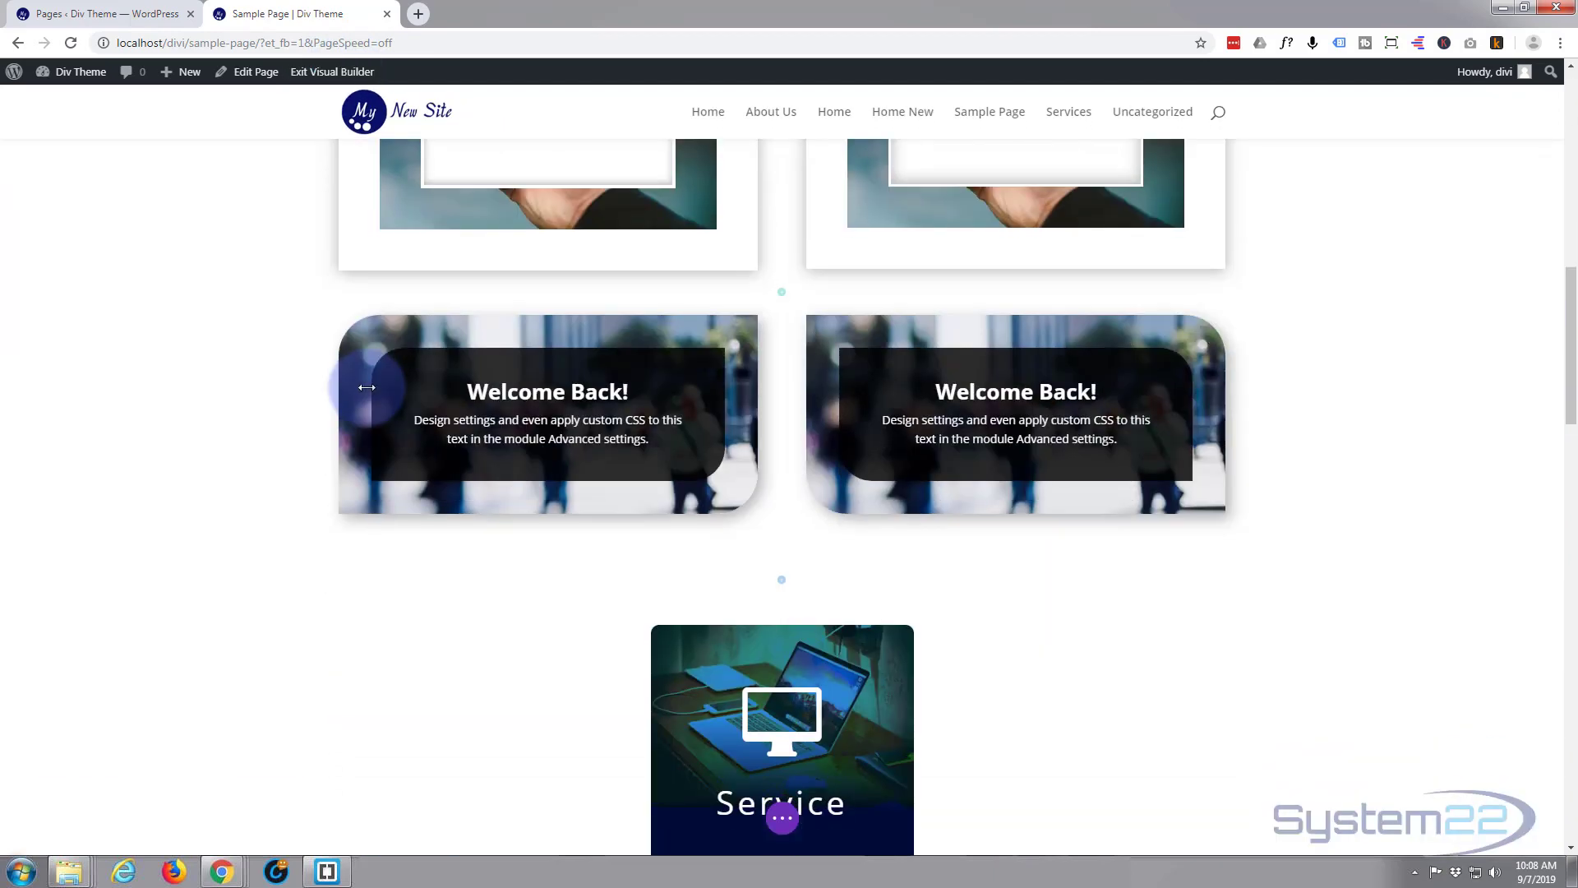
scroll(366, 388, down, 15)
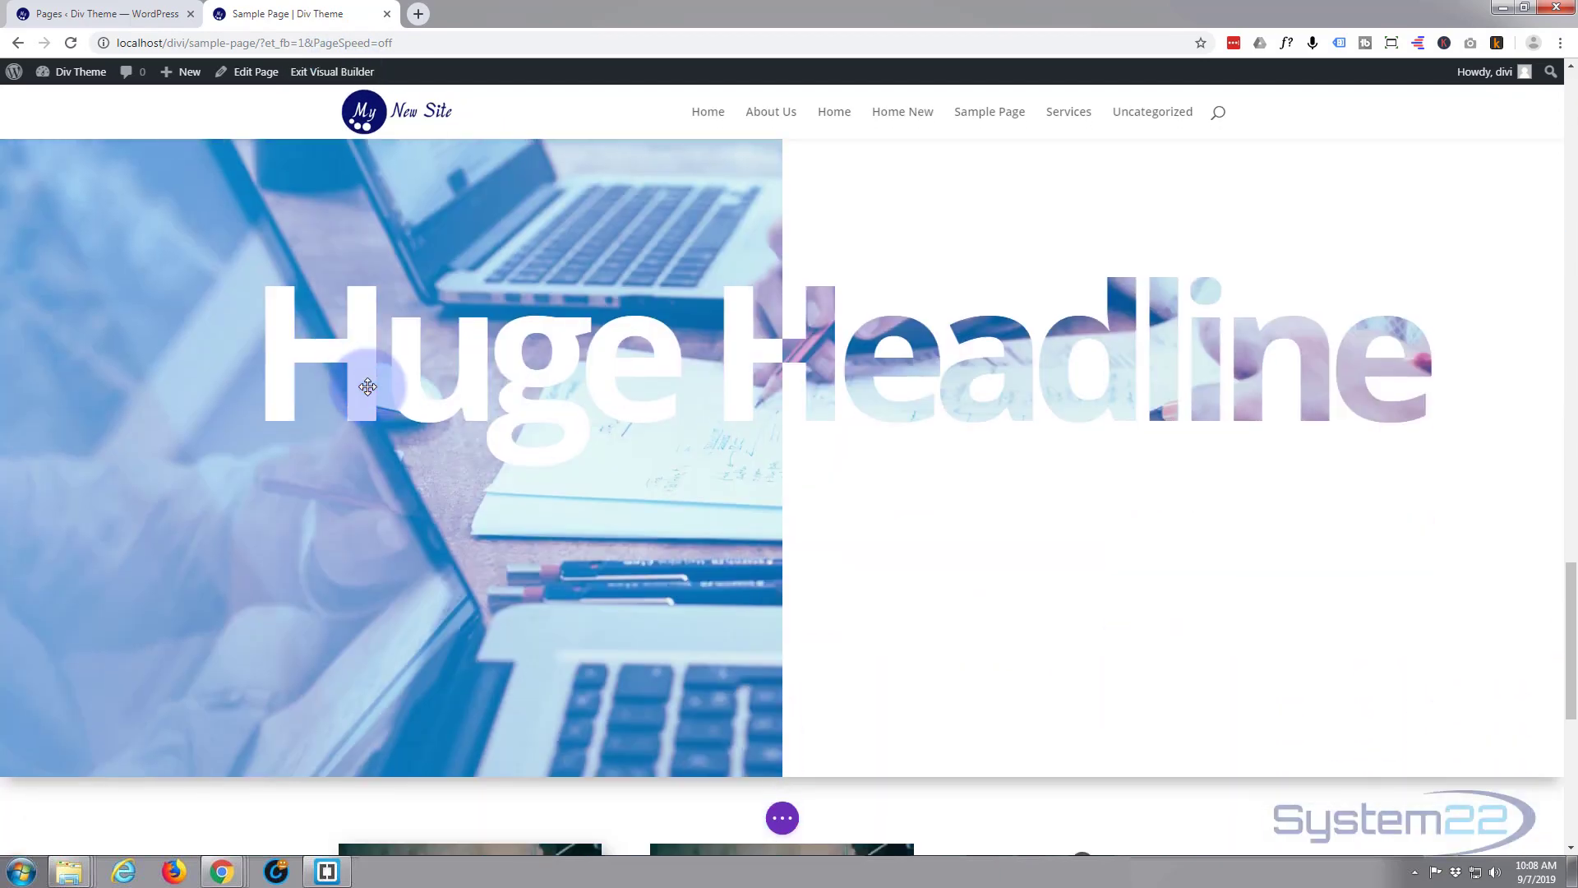
scroll(367, 387, down, 1)
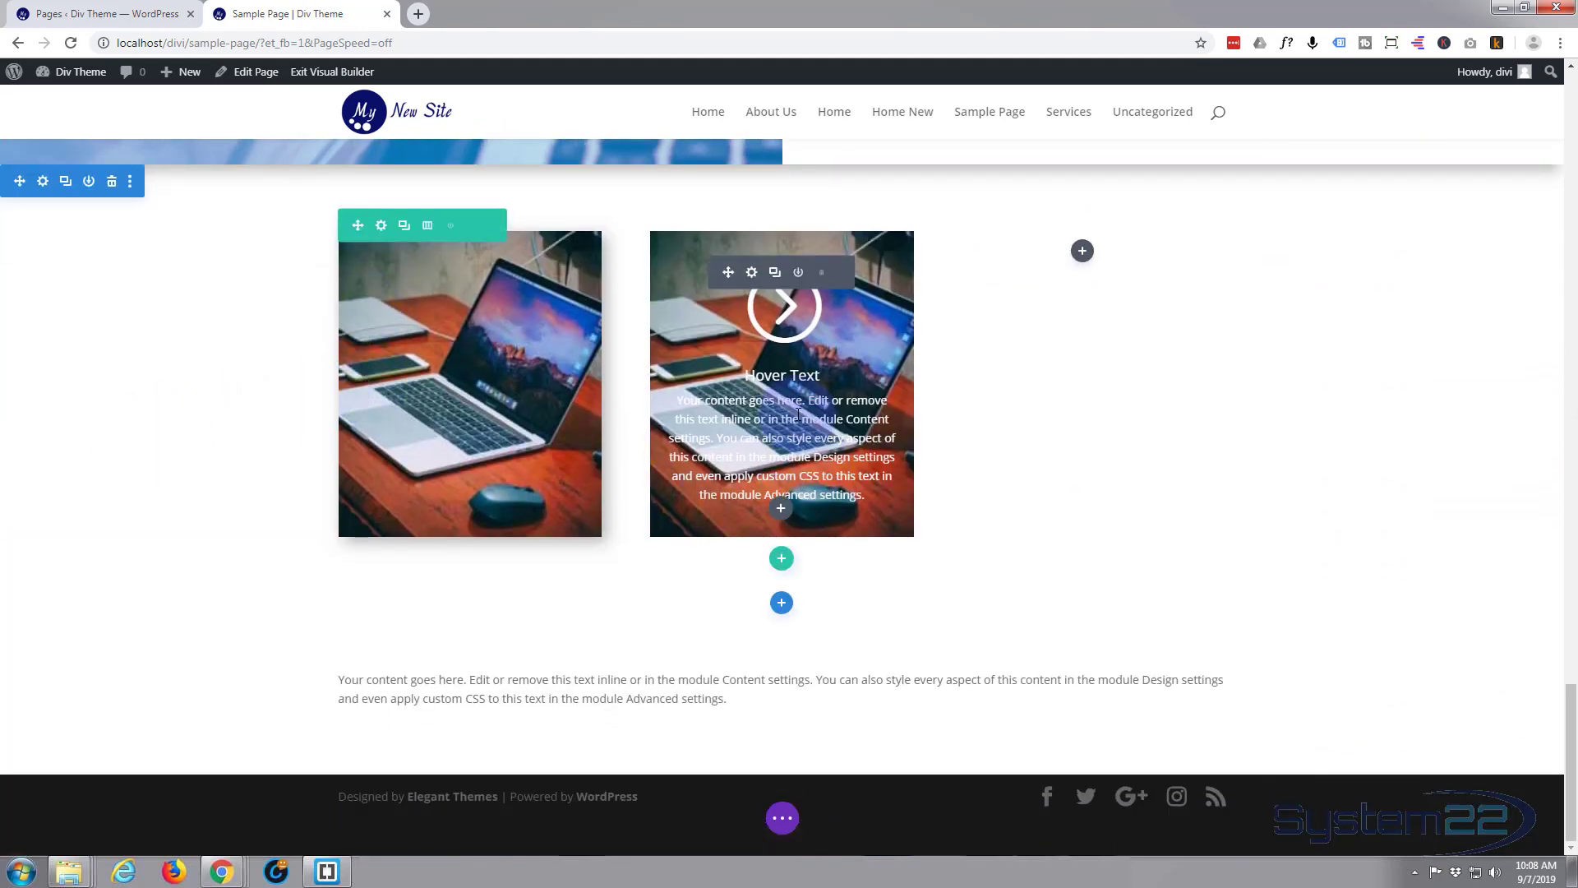
click(753, 273)
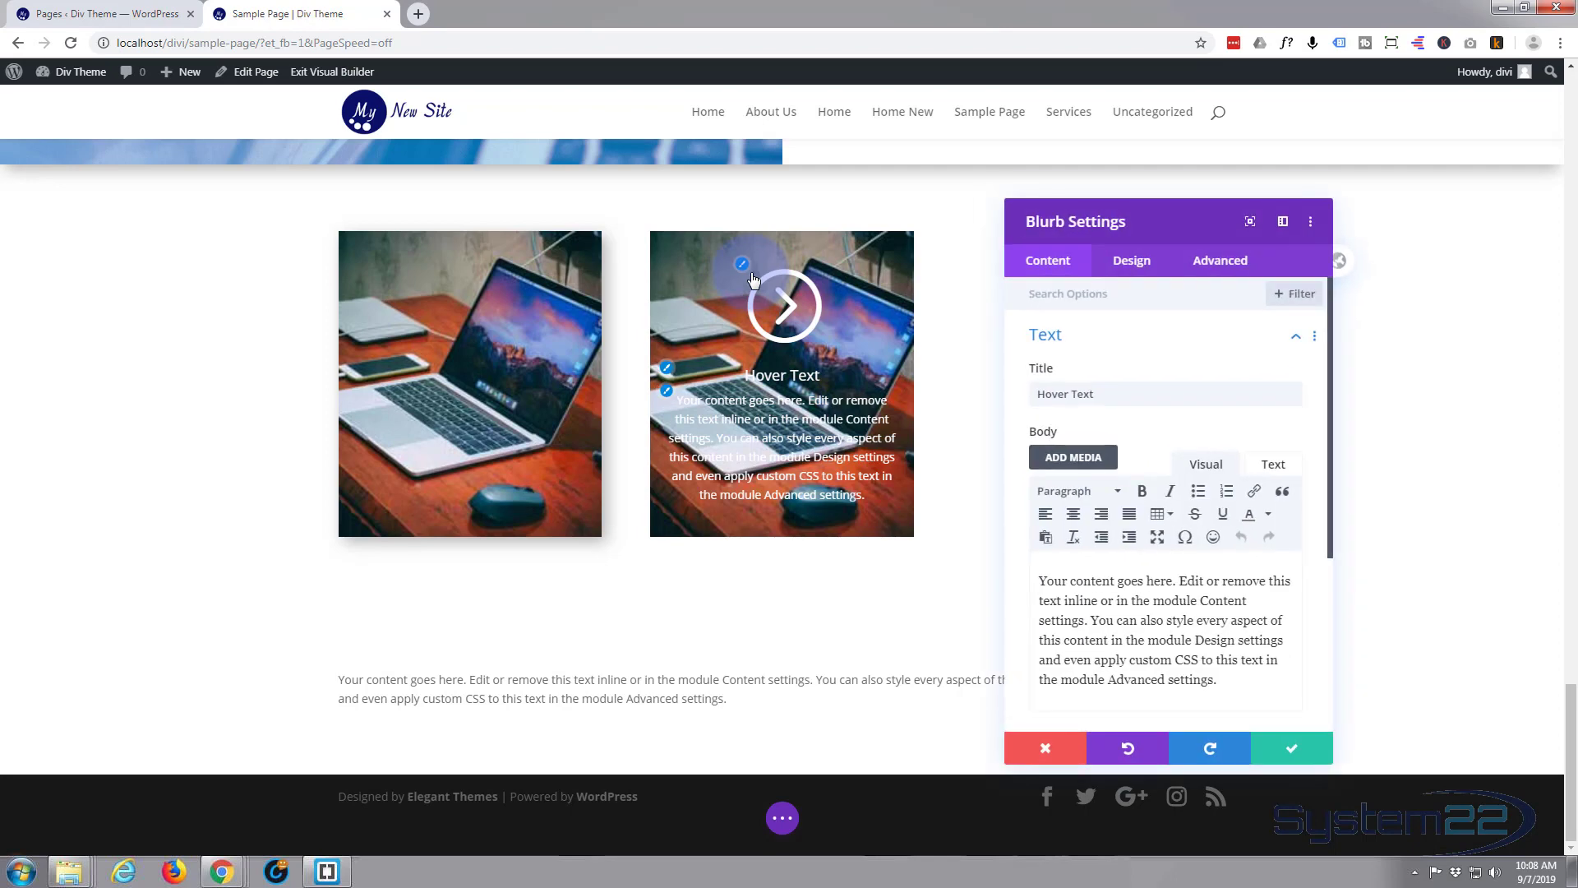
- Apply the soft box shadow preset offset toward the bottom right to the blurb
click(1139, 263)
scroll(1195, 412, down, 2)
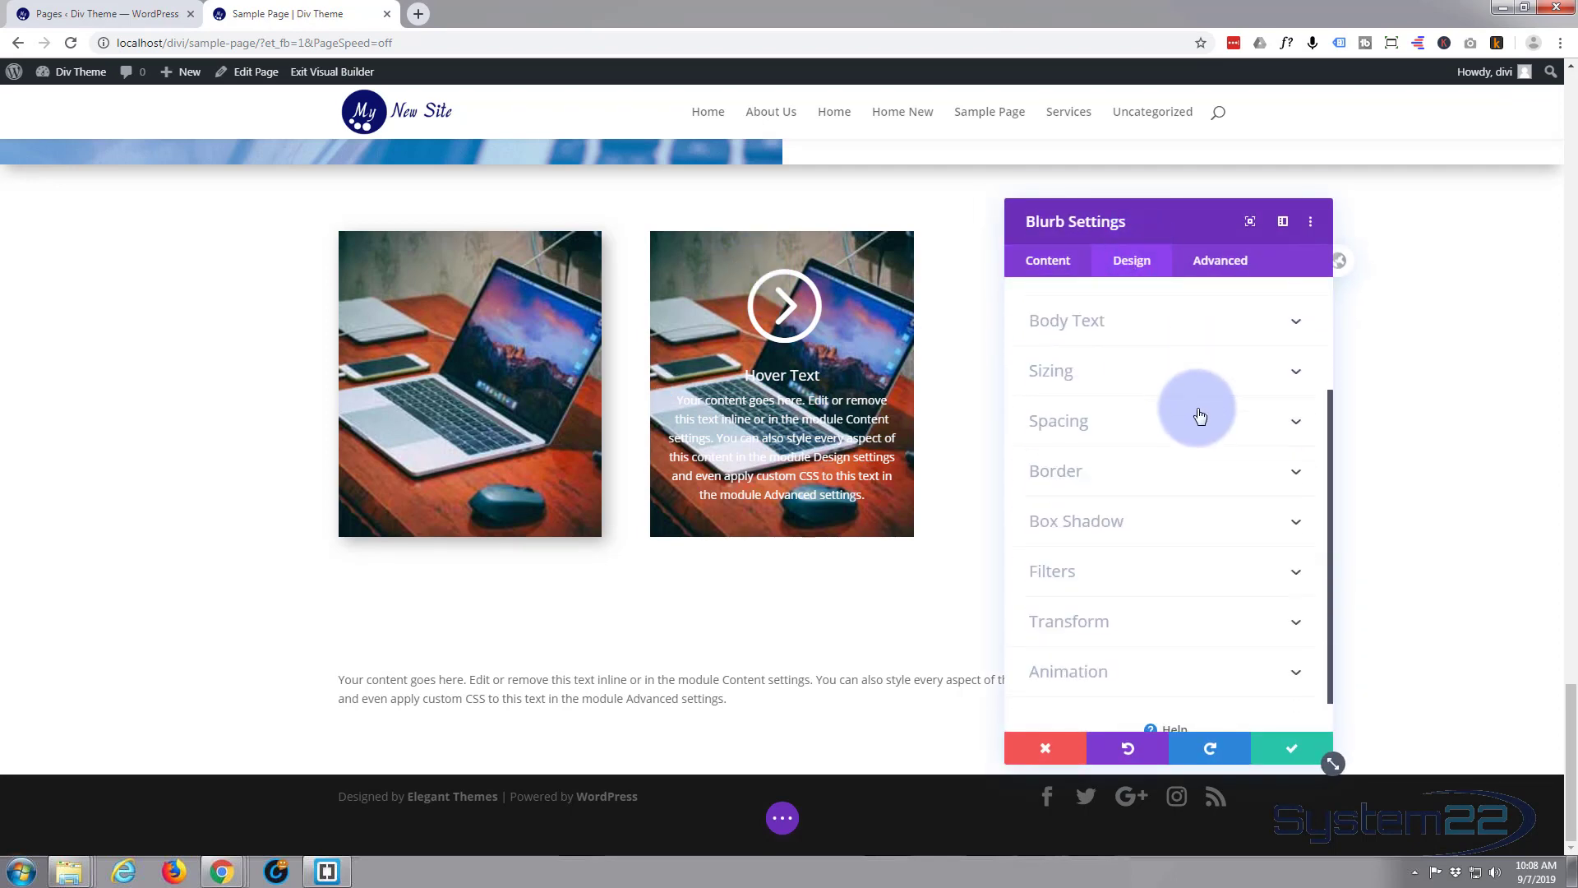
click(1196, 519)
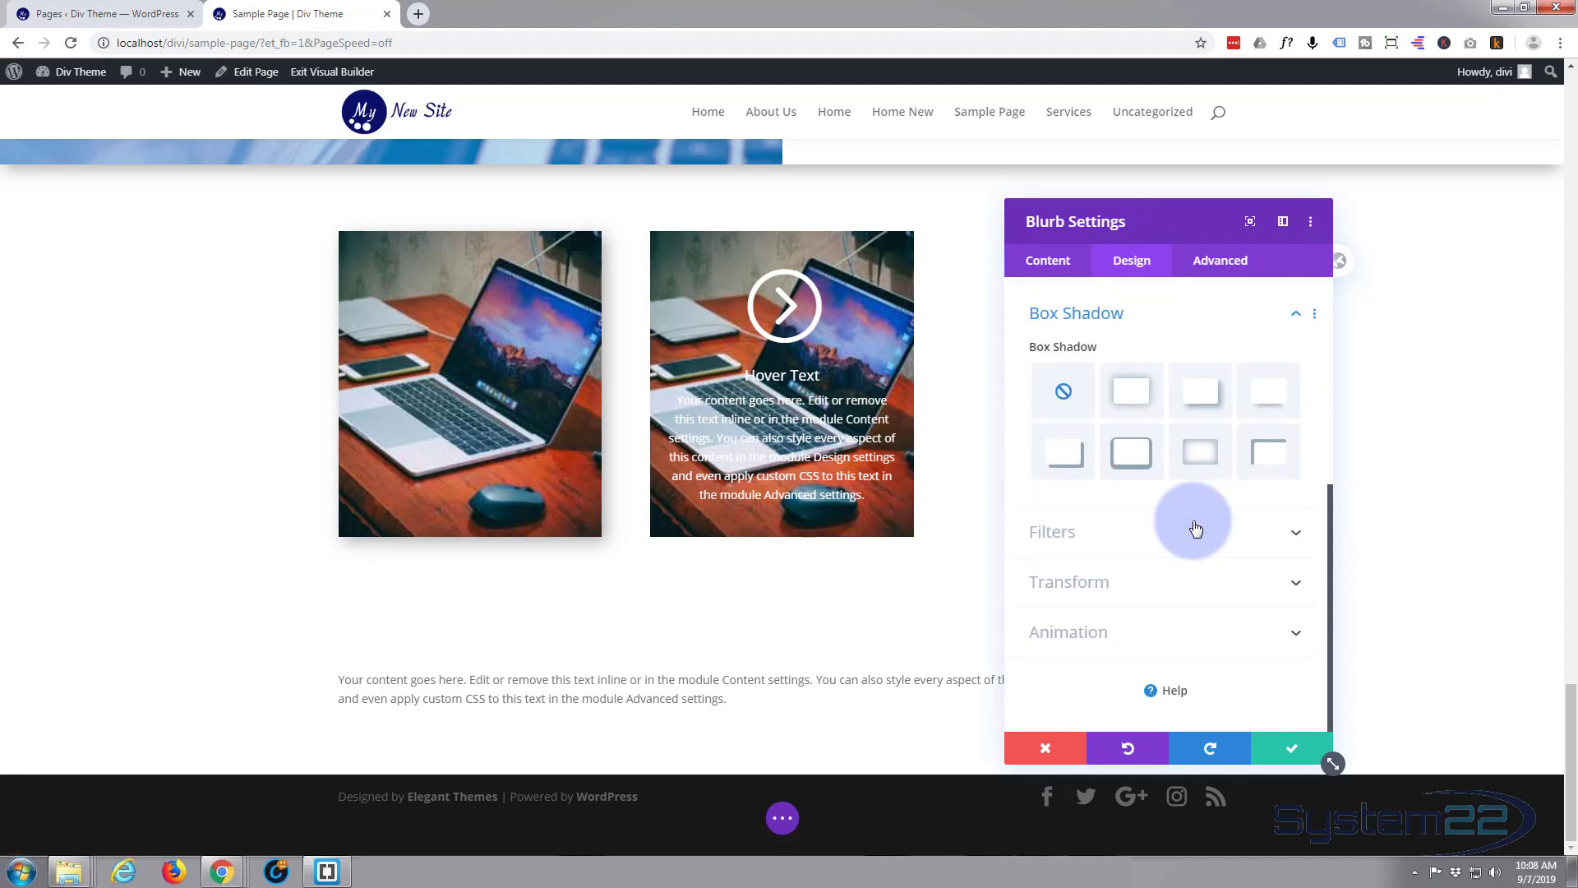
click(1197, 401)
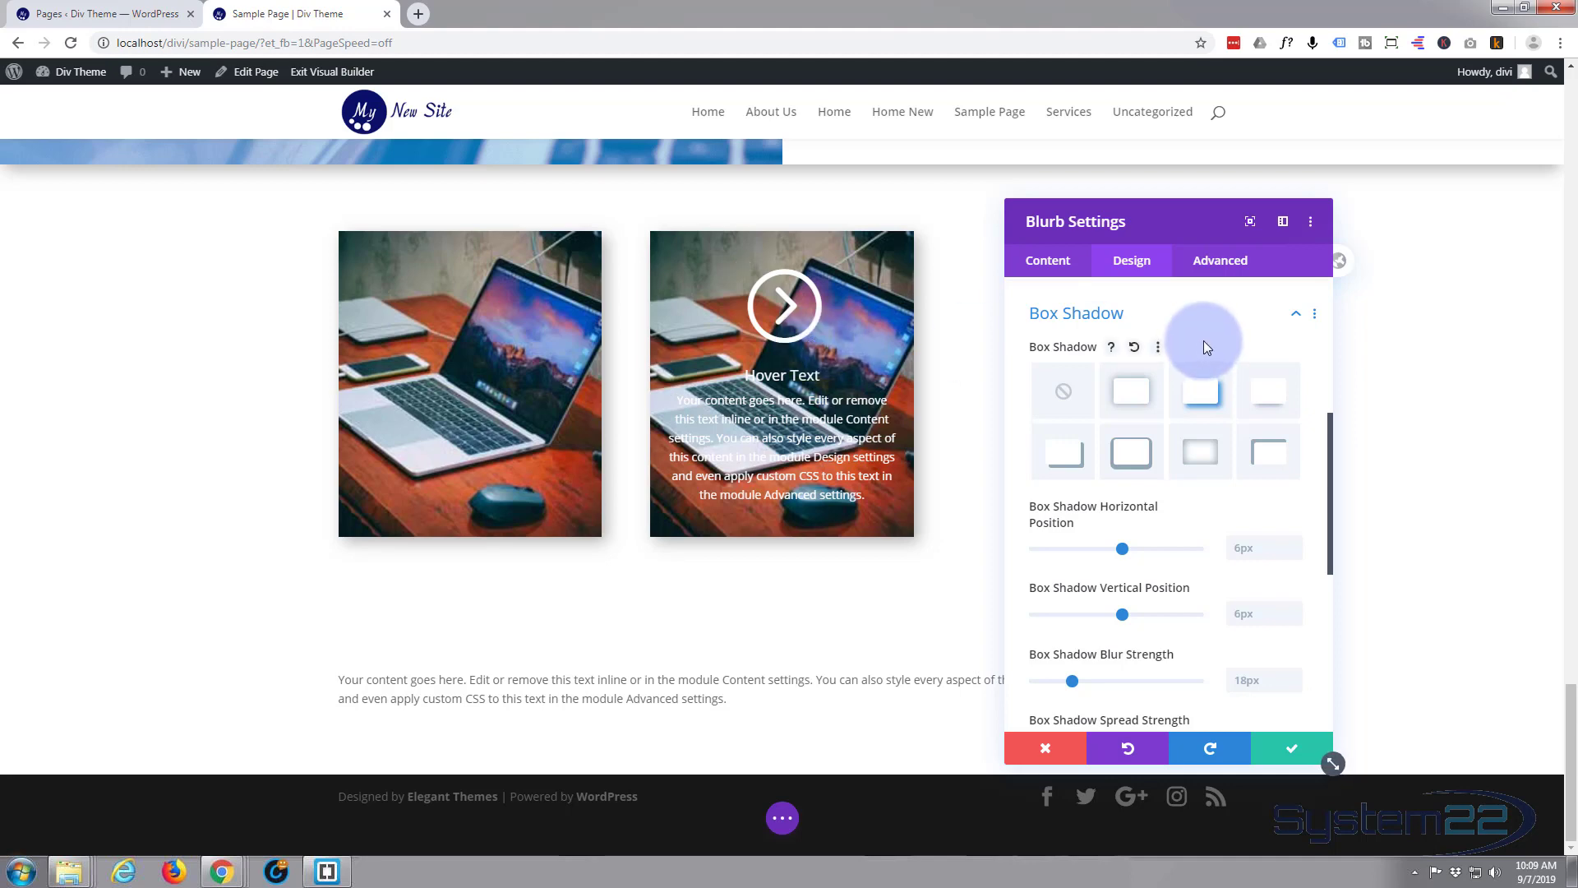
- Enable hover-specific options for the Blurb Content custom CSS of the Hover Text blurb
click(1229, 263)
click(1061, 393)
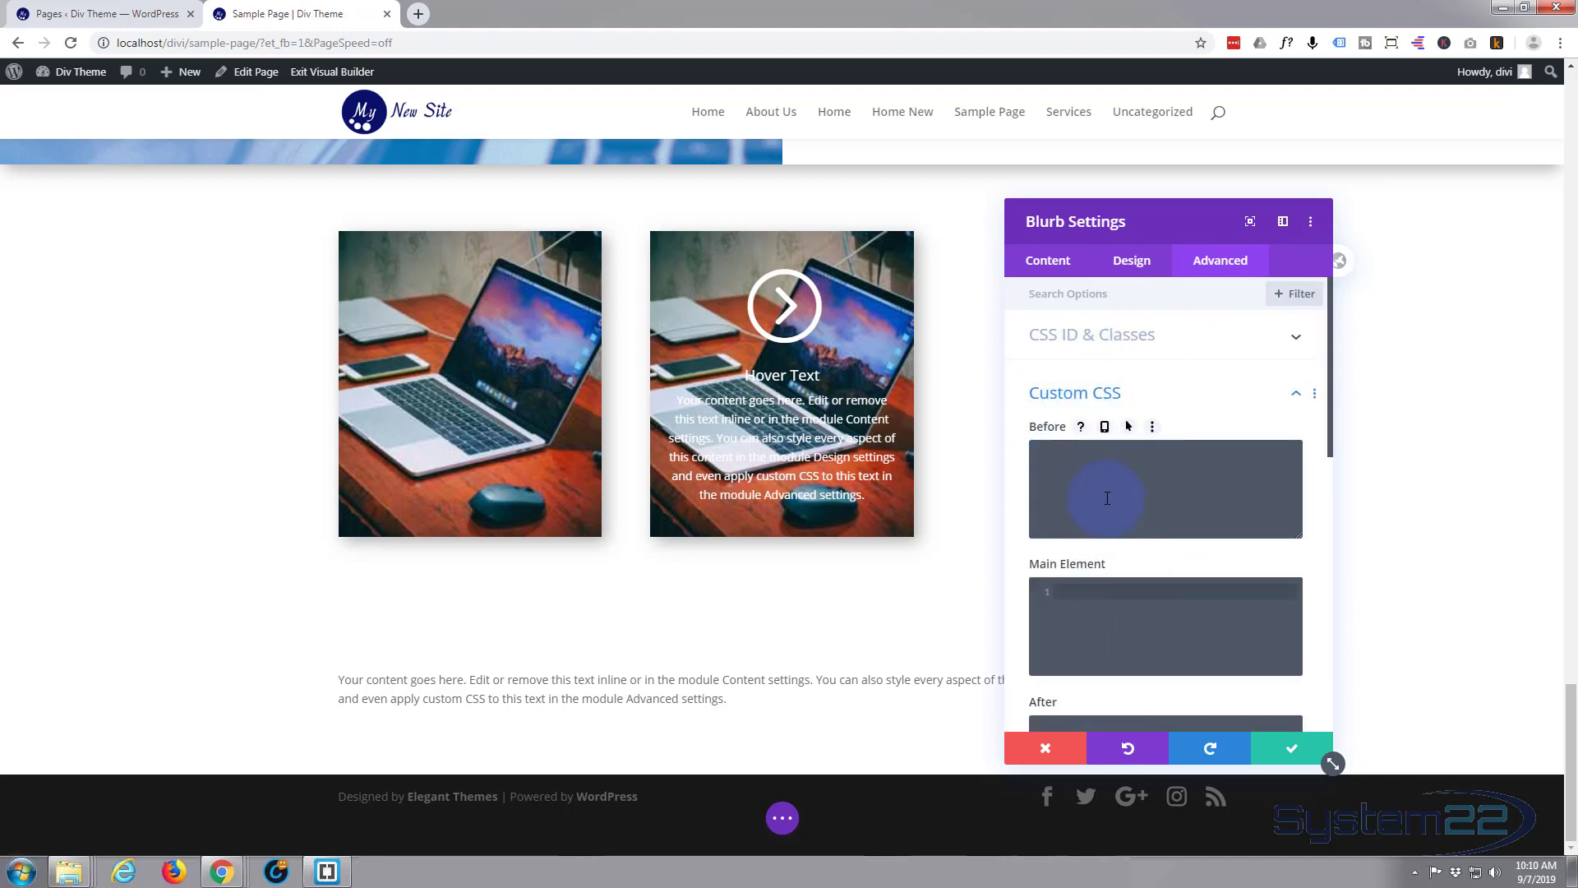
scroll(1079, 520, down, 1)
scroll(1097, 521, down, 3)
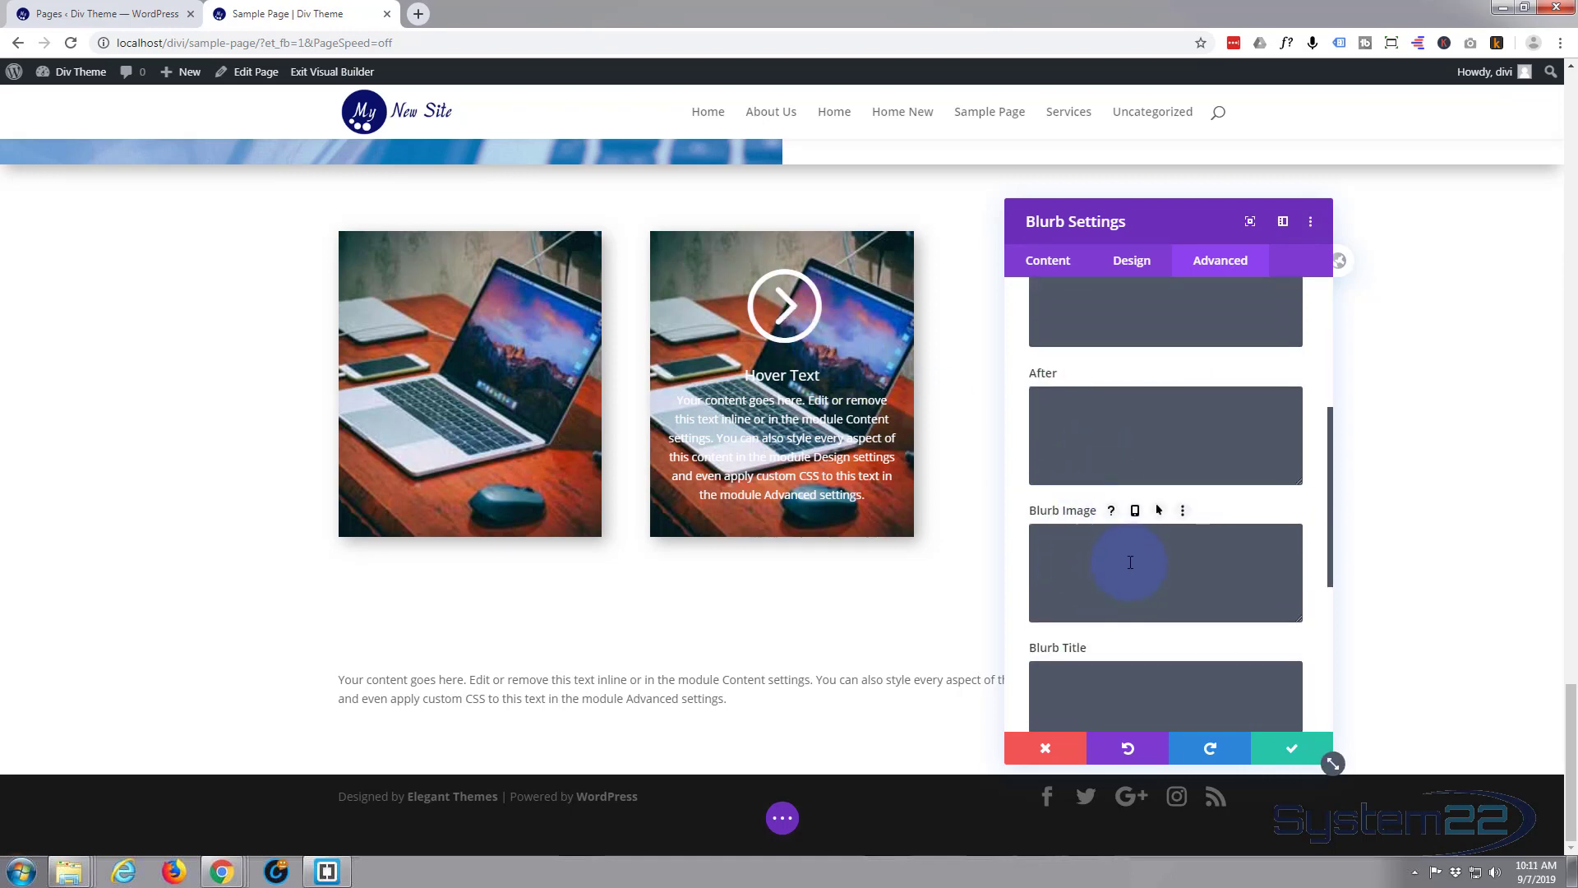
scroll(1130, 562, down, 1)
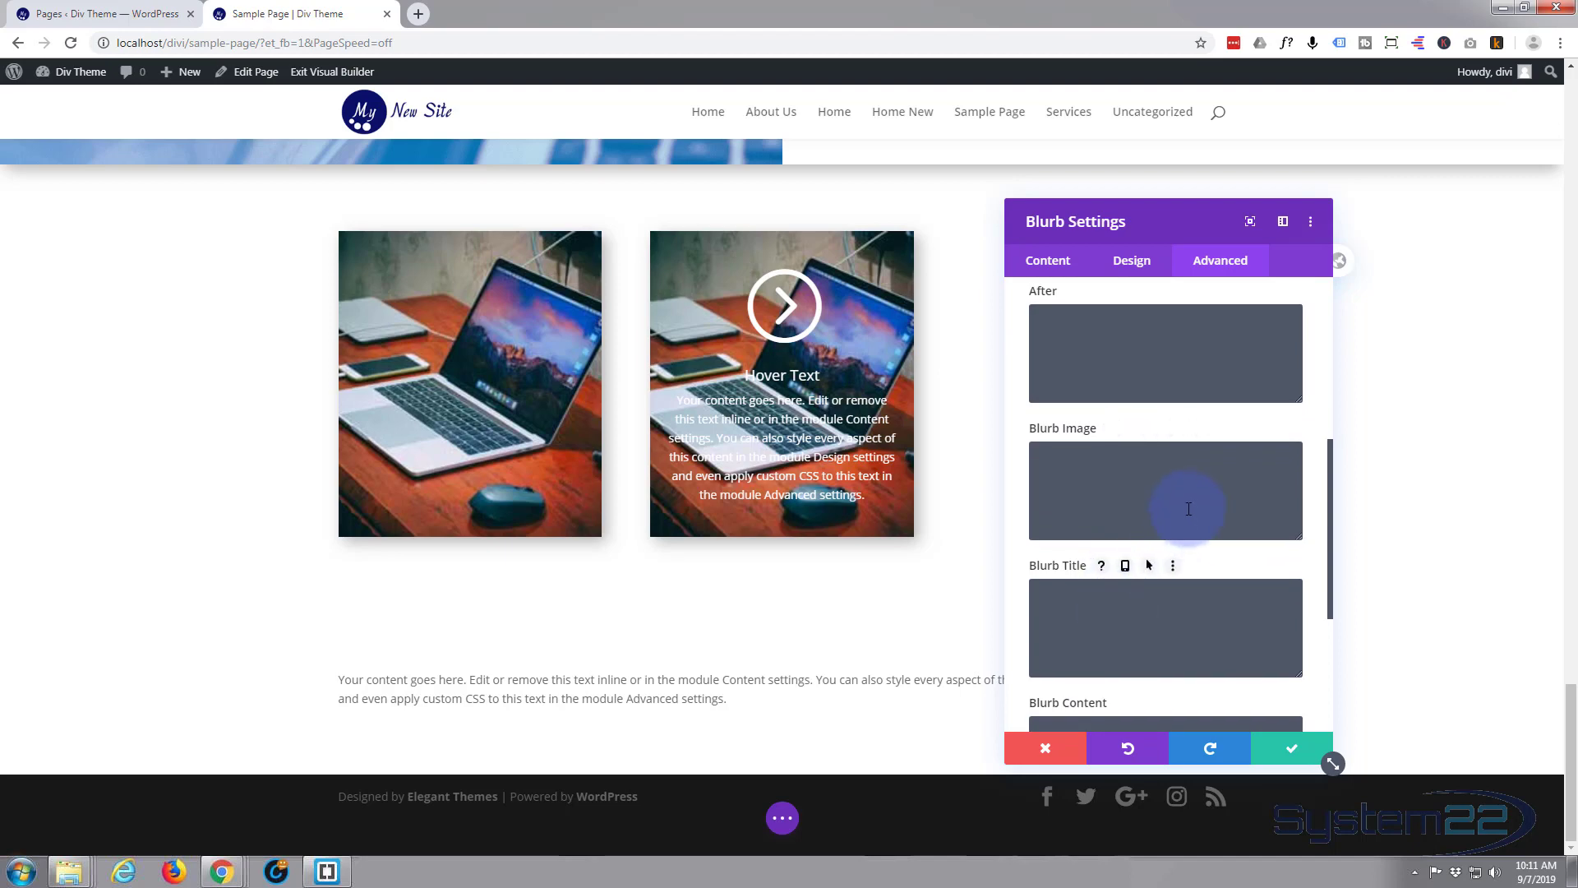
scroll(1188, 506, down, 2)
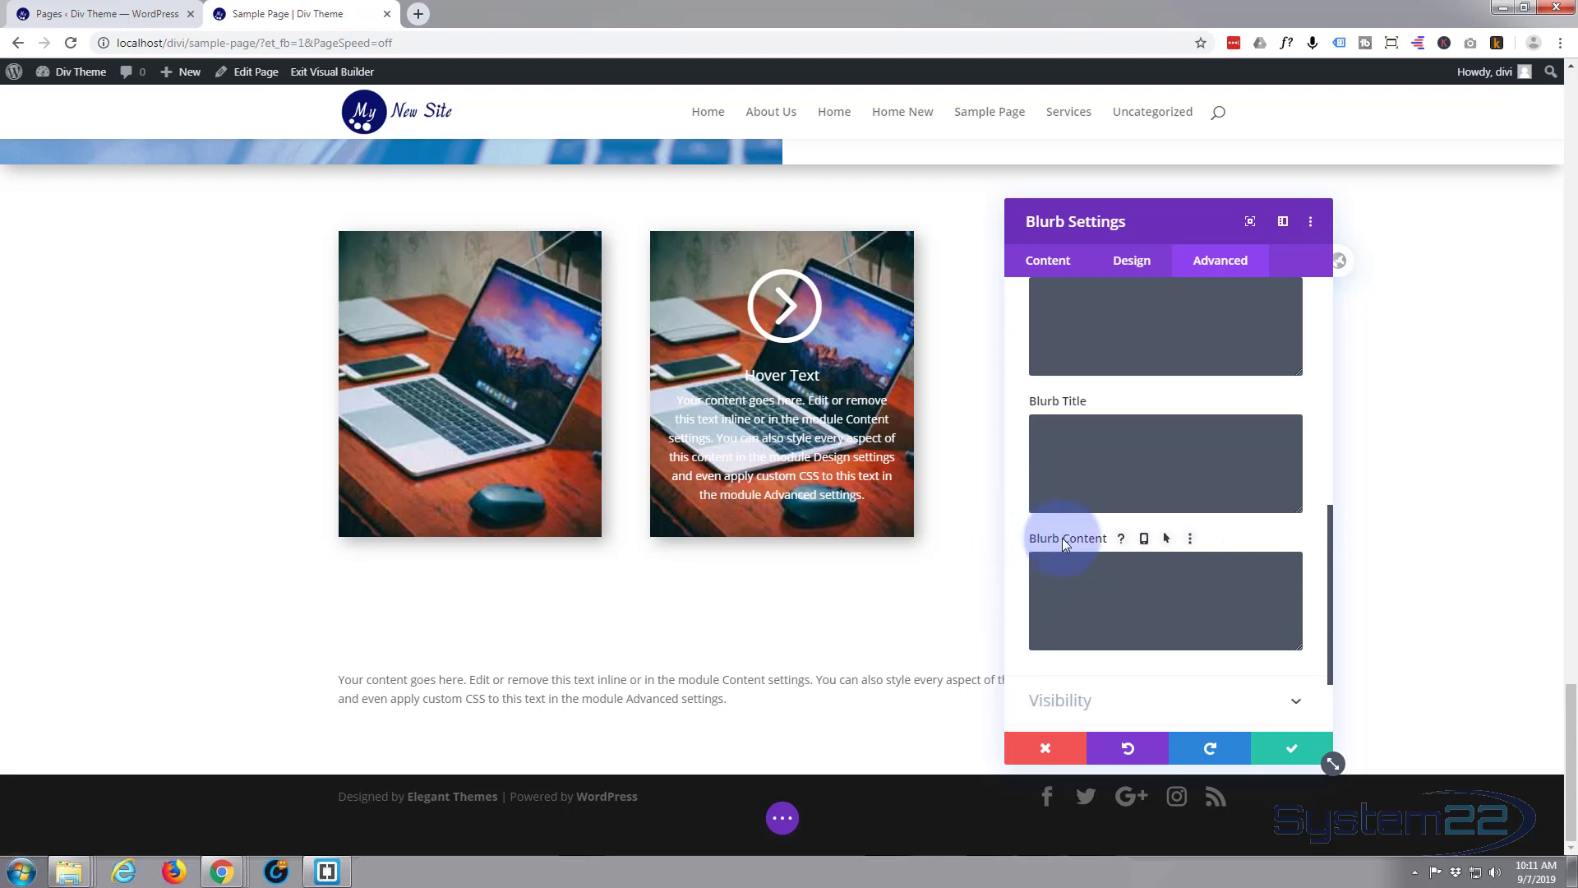
click(1171, 539)
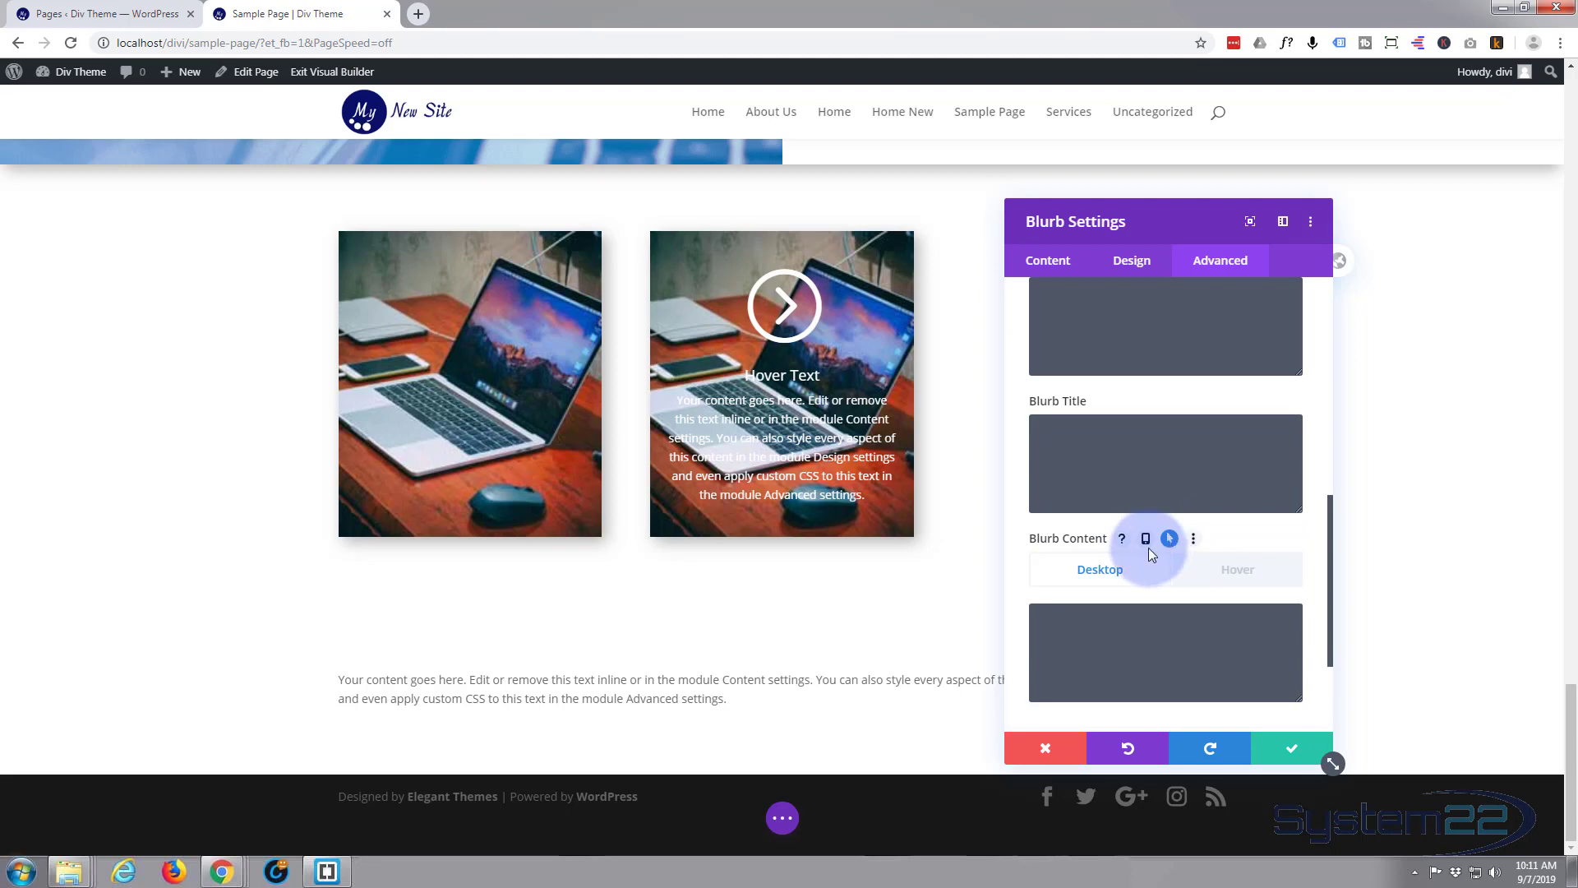
- Add the custom CSS opacity:0; to the Blurb Content for the desktop state
click(1252, 578)
click(1103, 570)
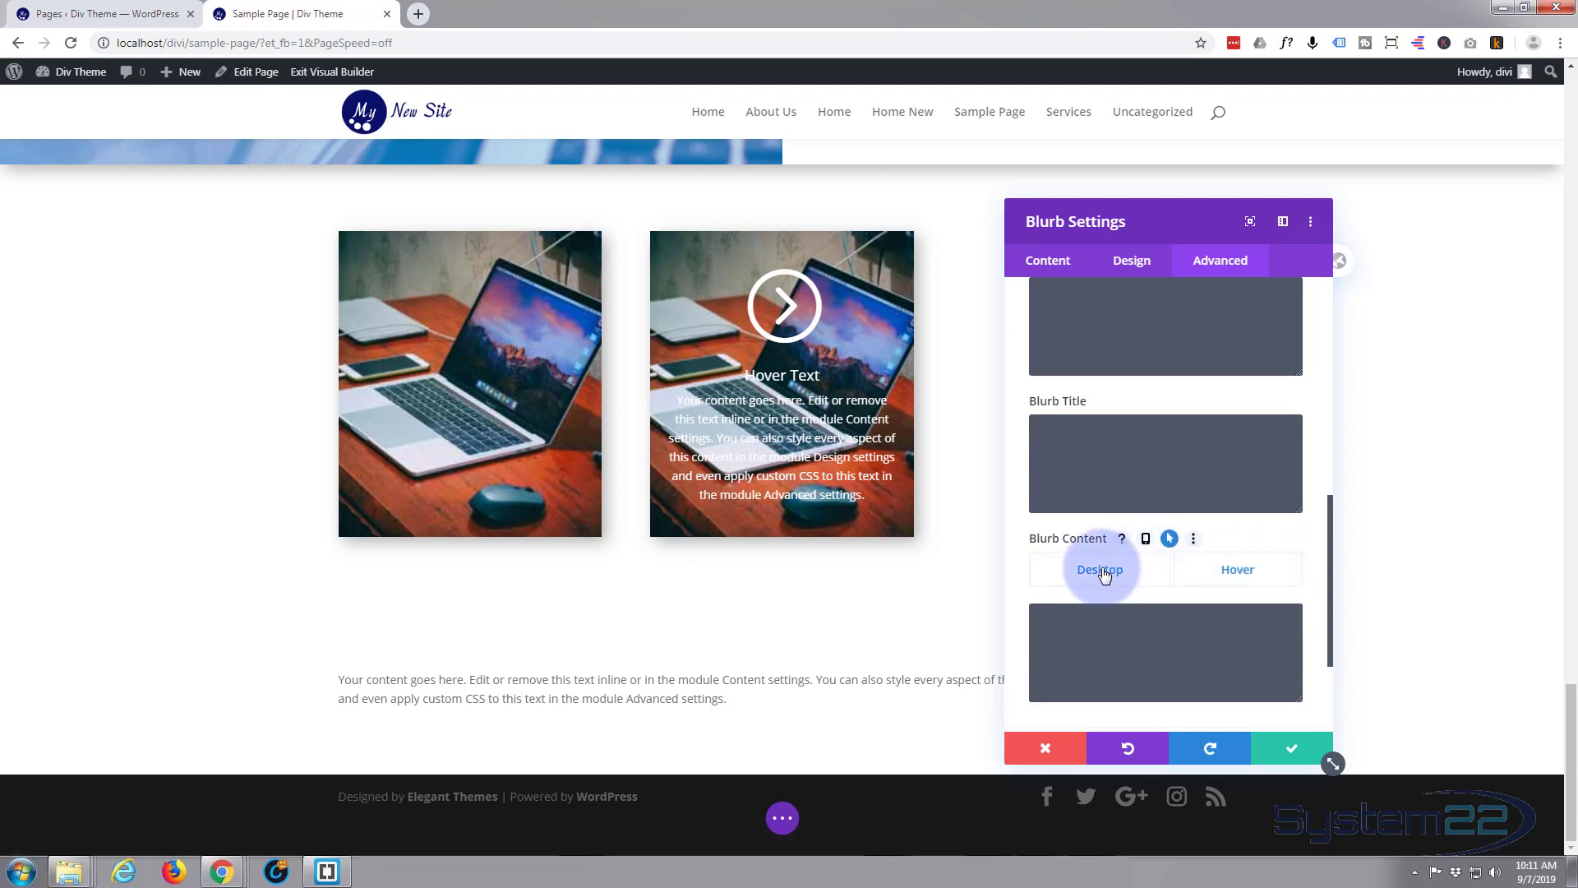
click(1230, 575)
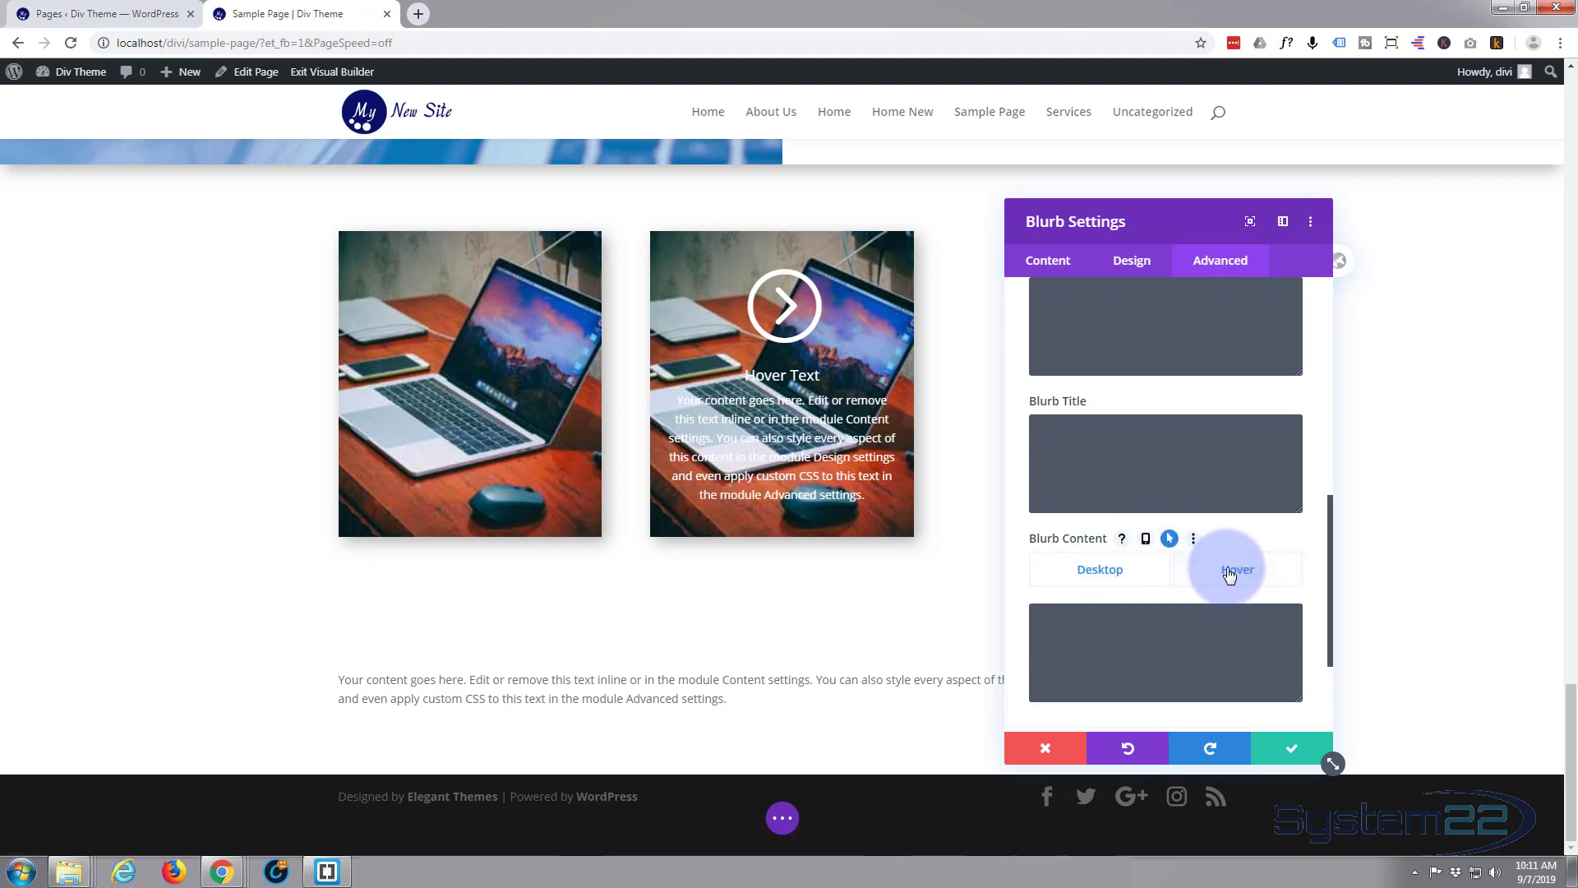
click(1138, 576)
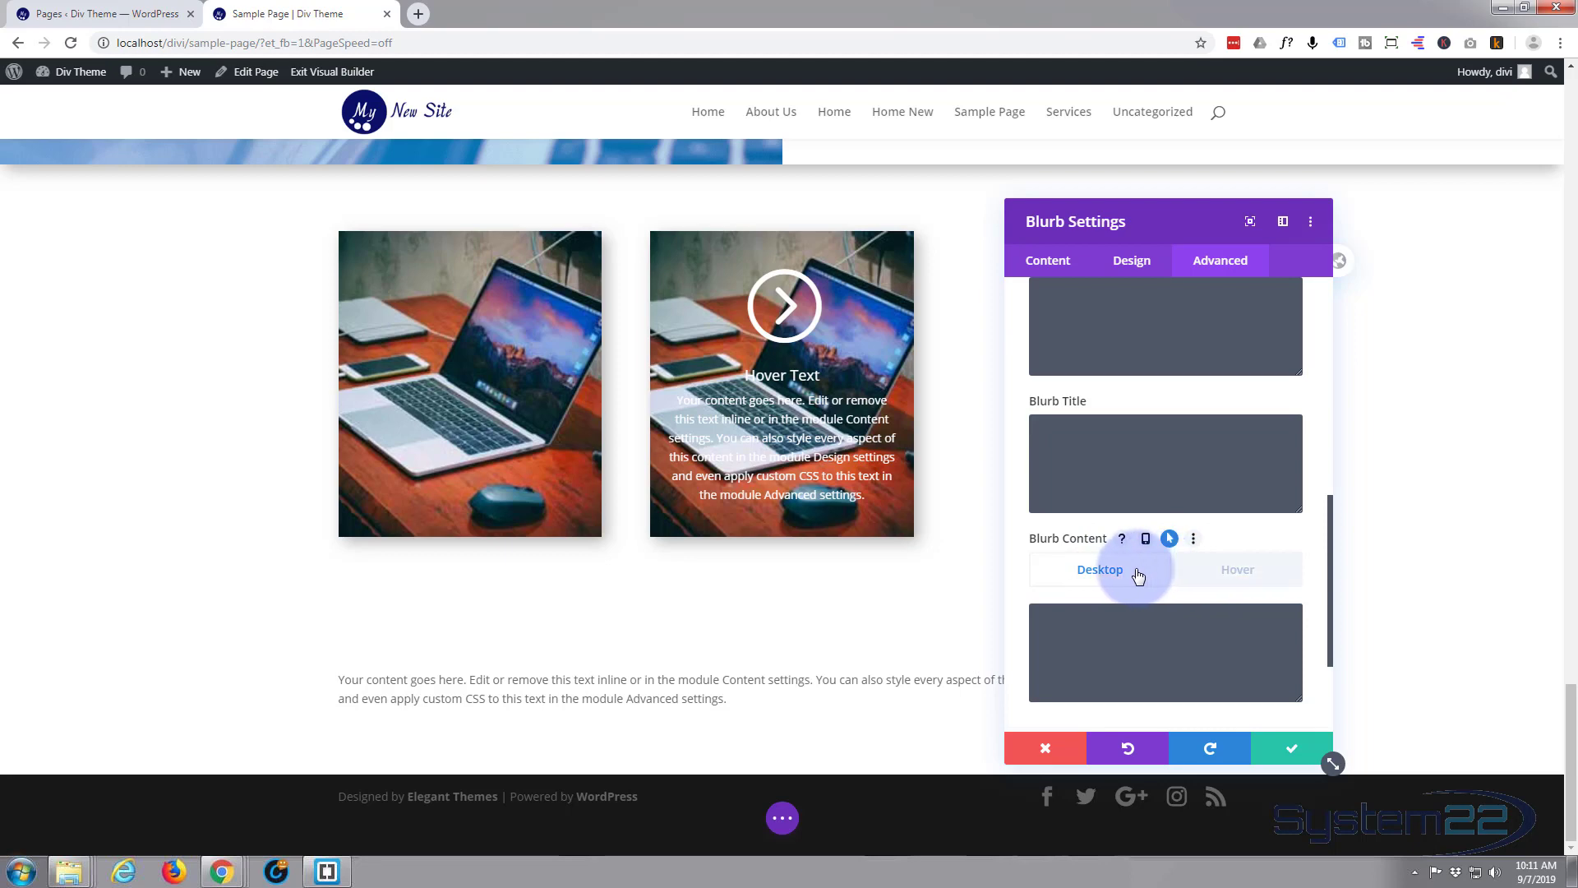
click(1053, 625)
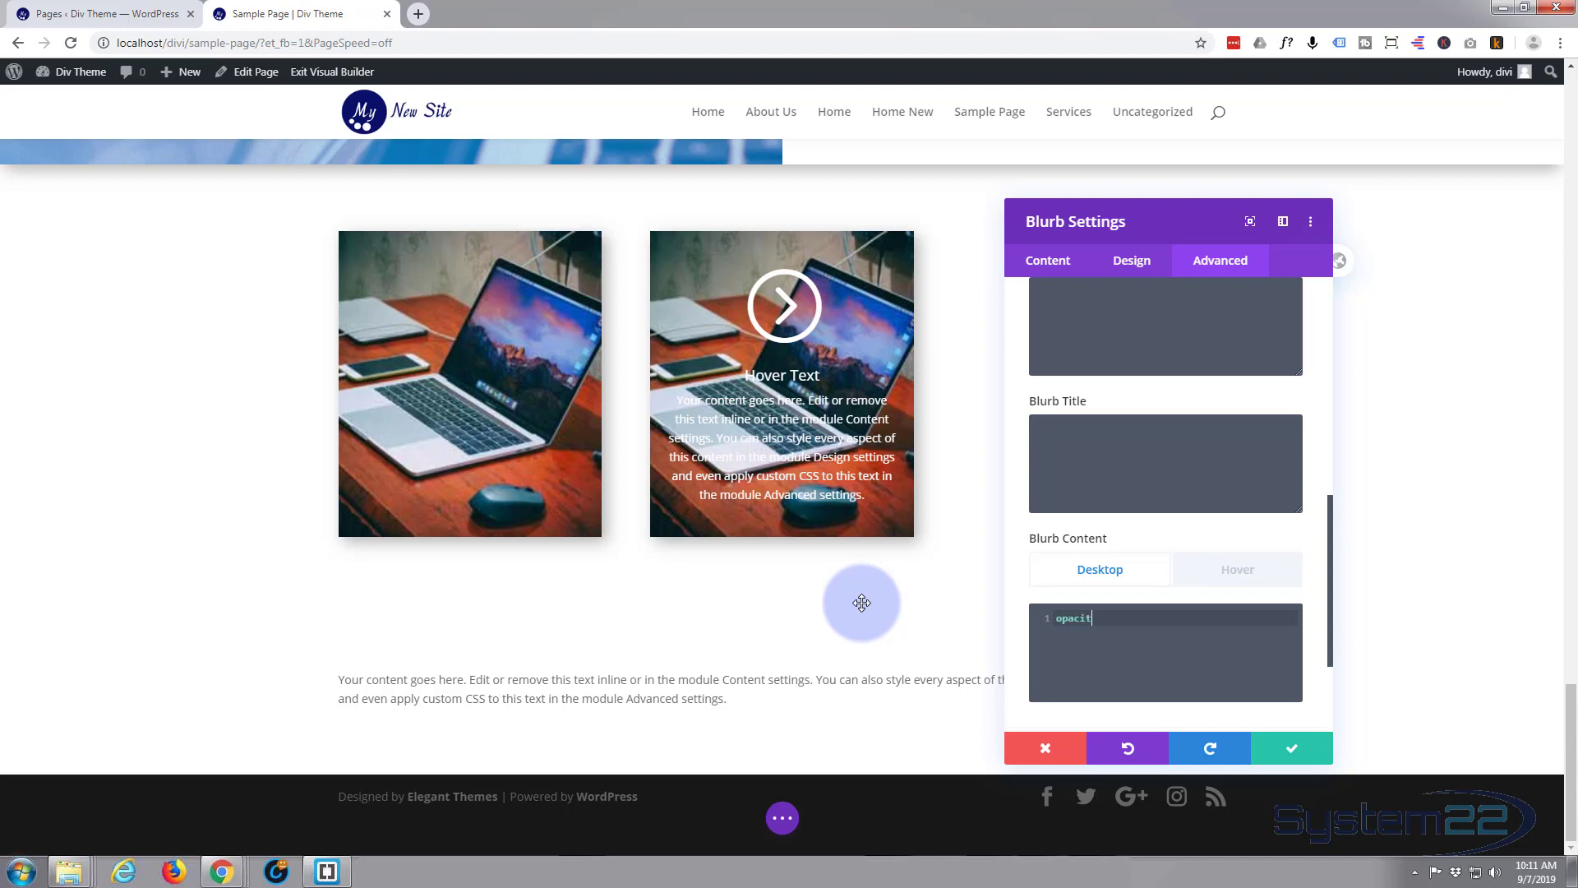
text(0;)
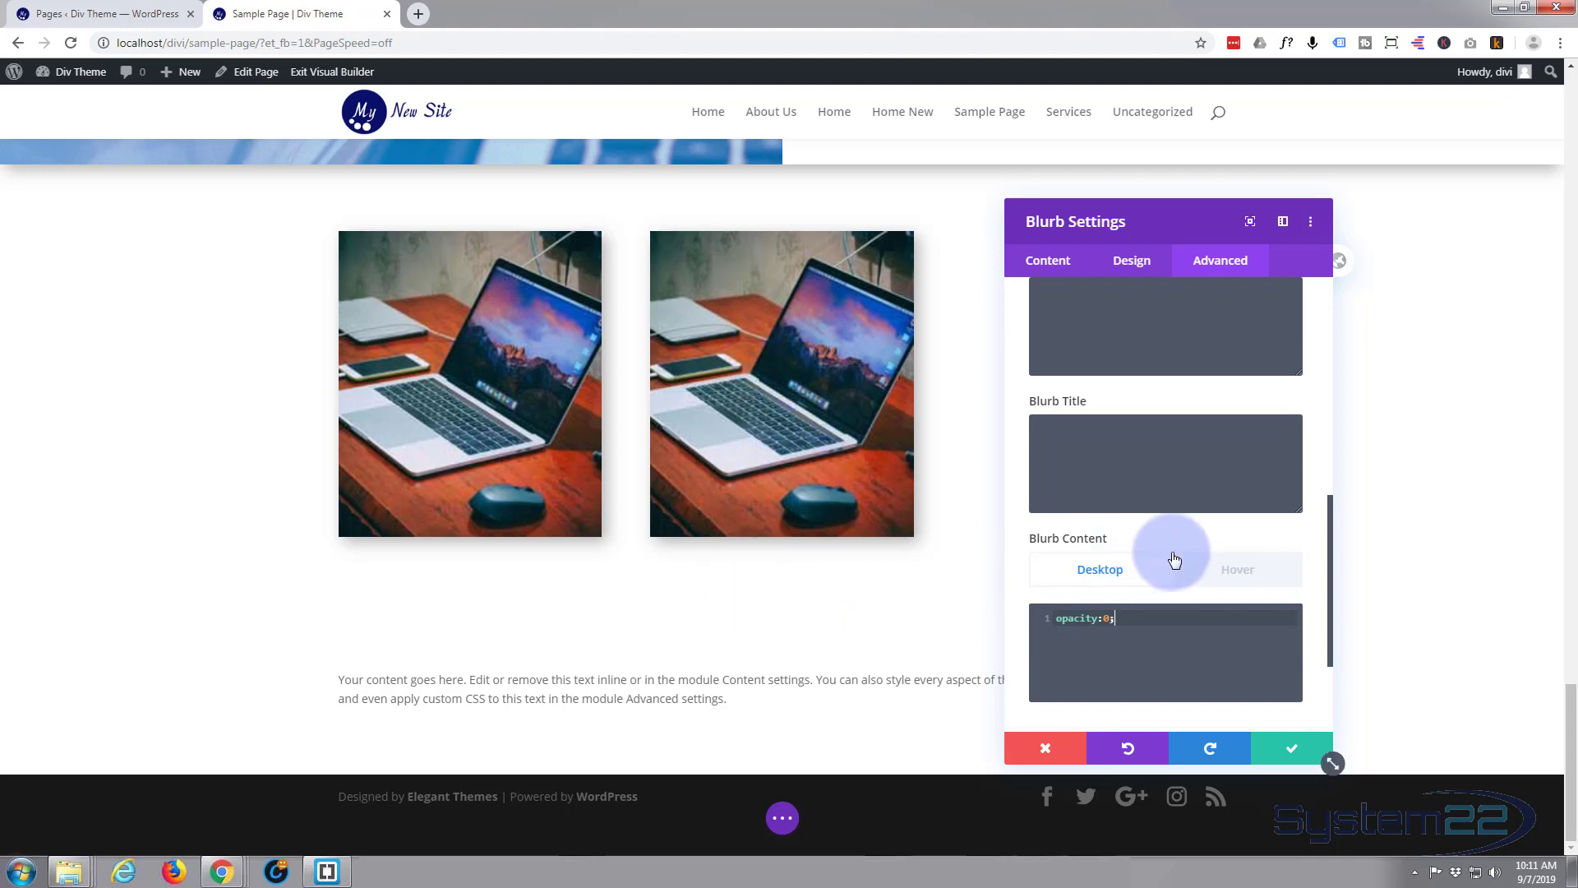
- Copy the opacity rule to the Blurb Content's hover state as opacity:1; and compare the desktop and hover states
drag(1134, 627, 1061, 619)
key(ctrl+c)
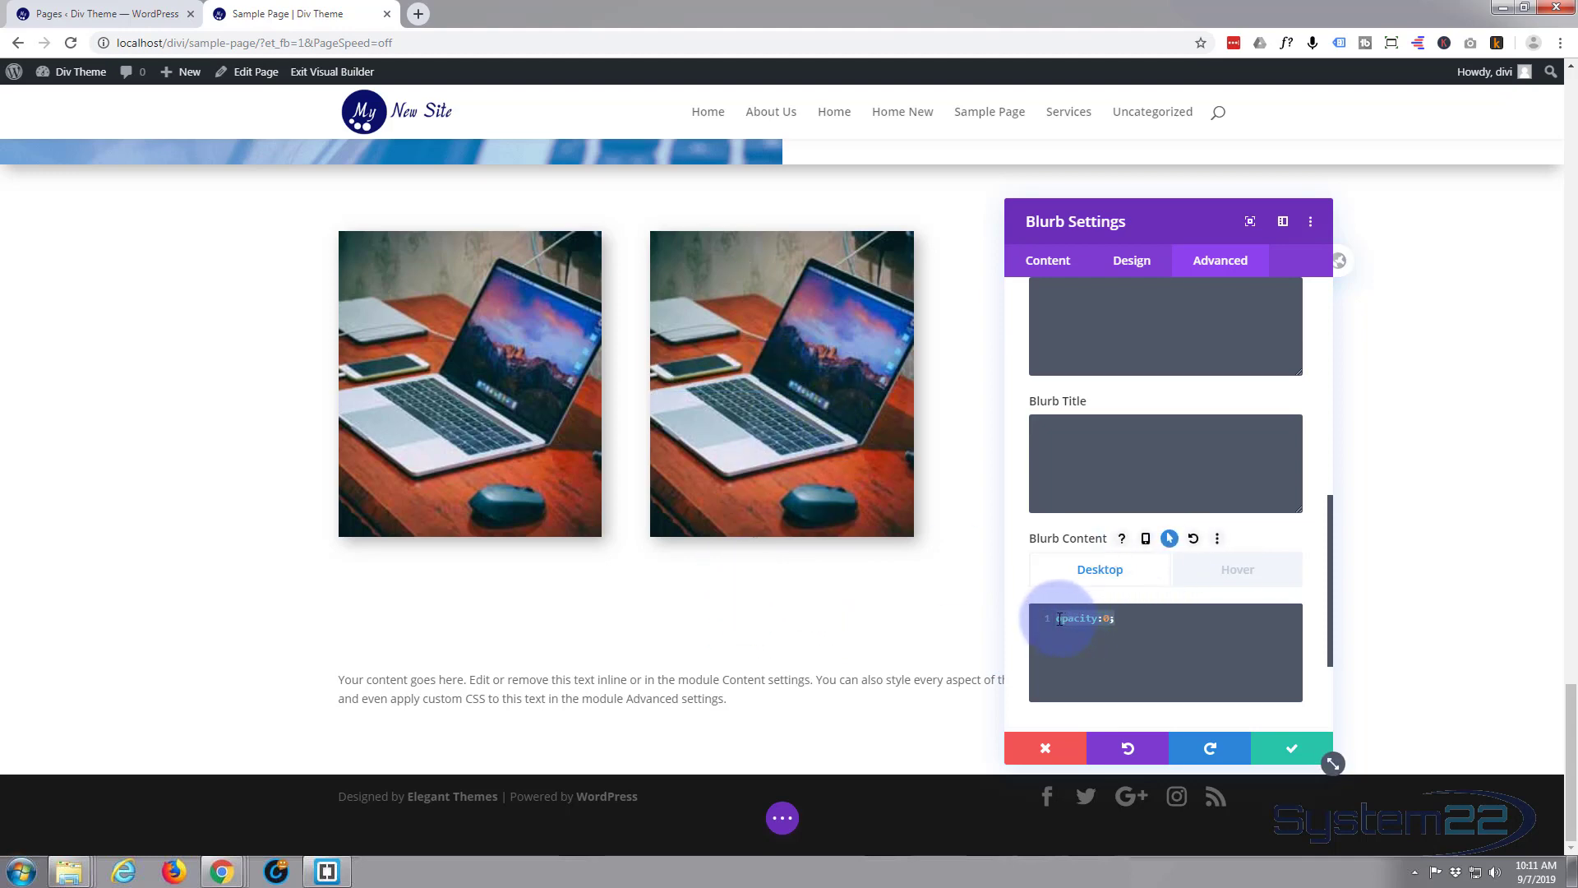
click(1236, 573)
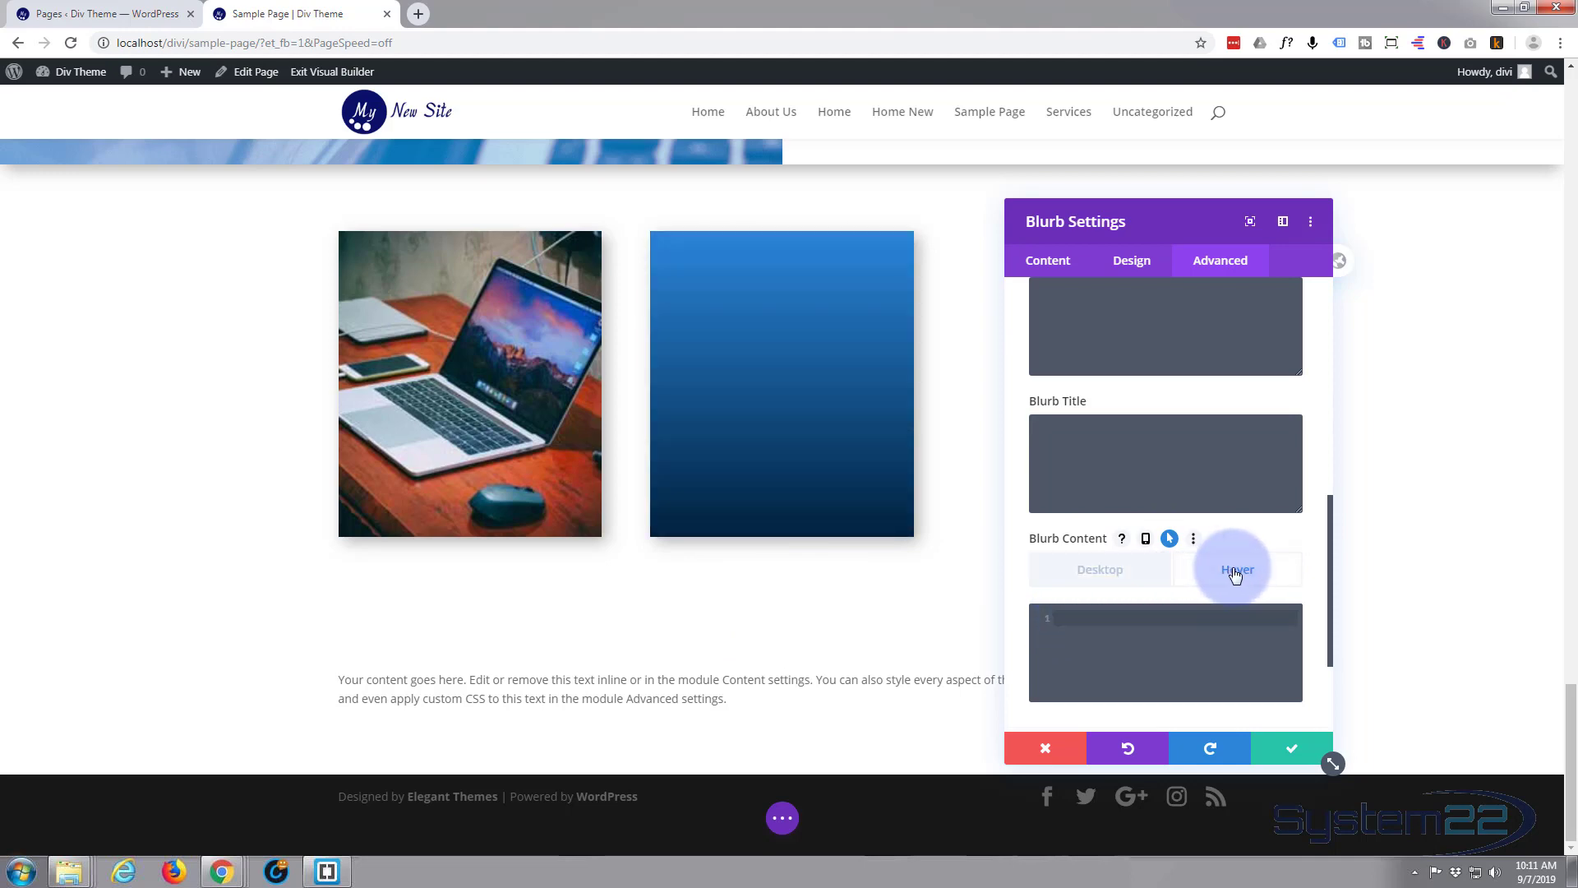
click(1072, 615)
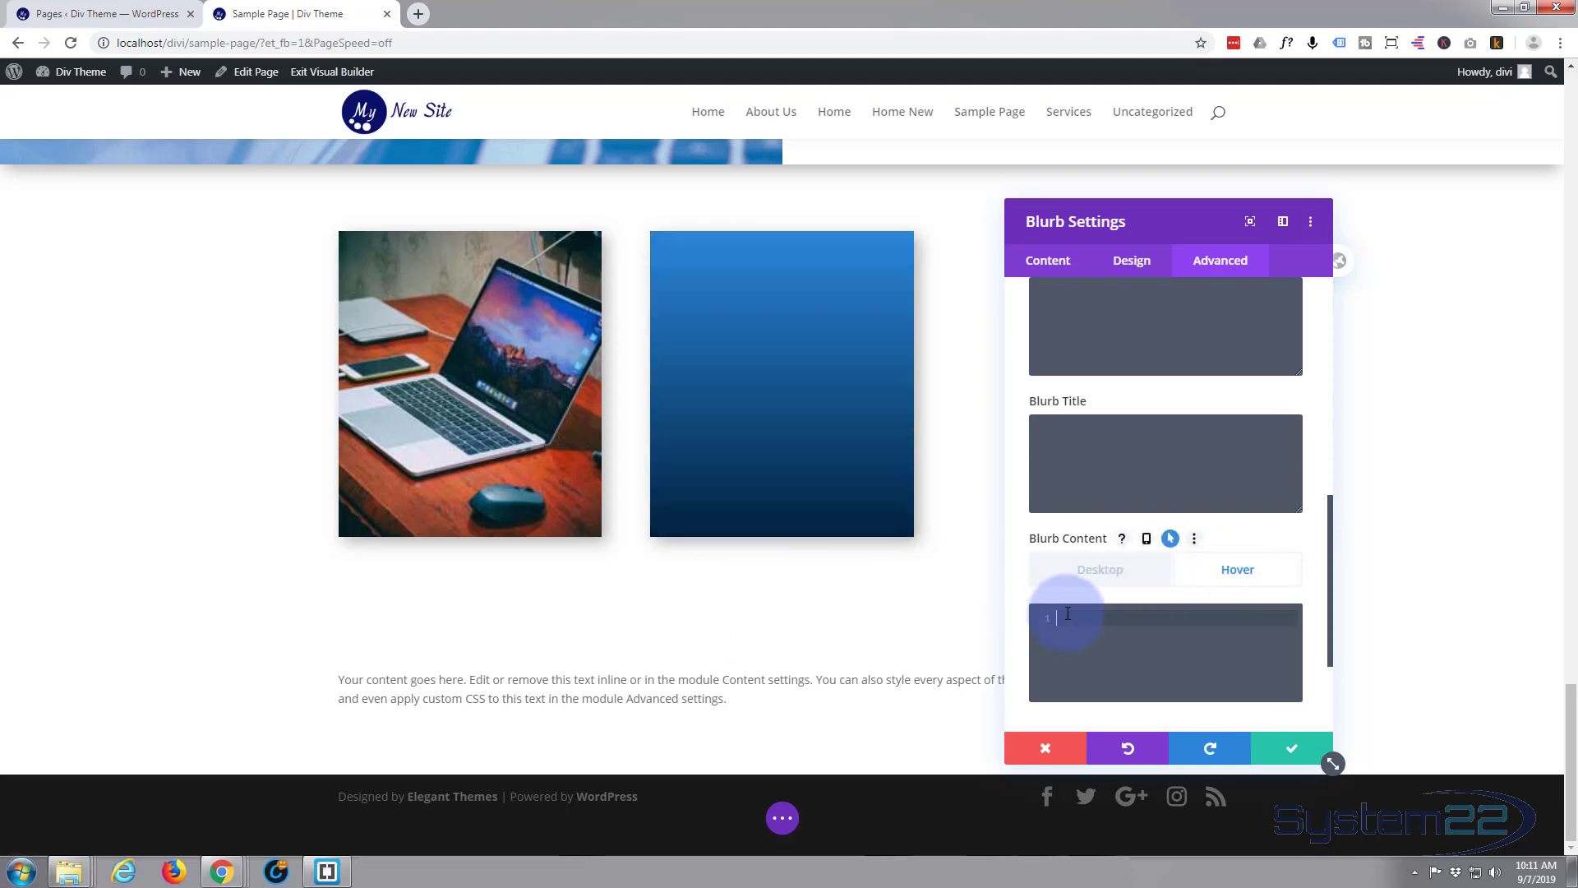
key(ctrl+v)
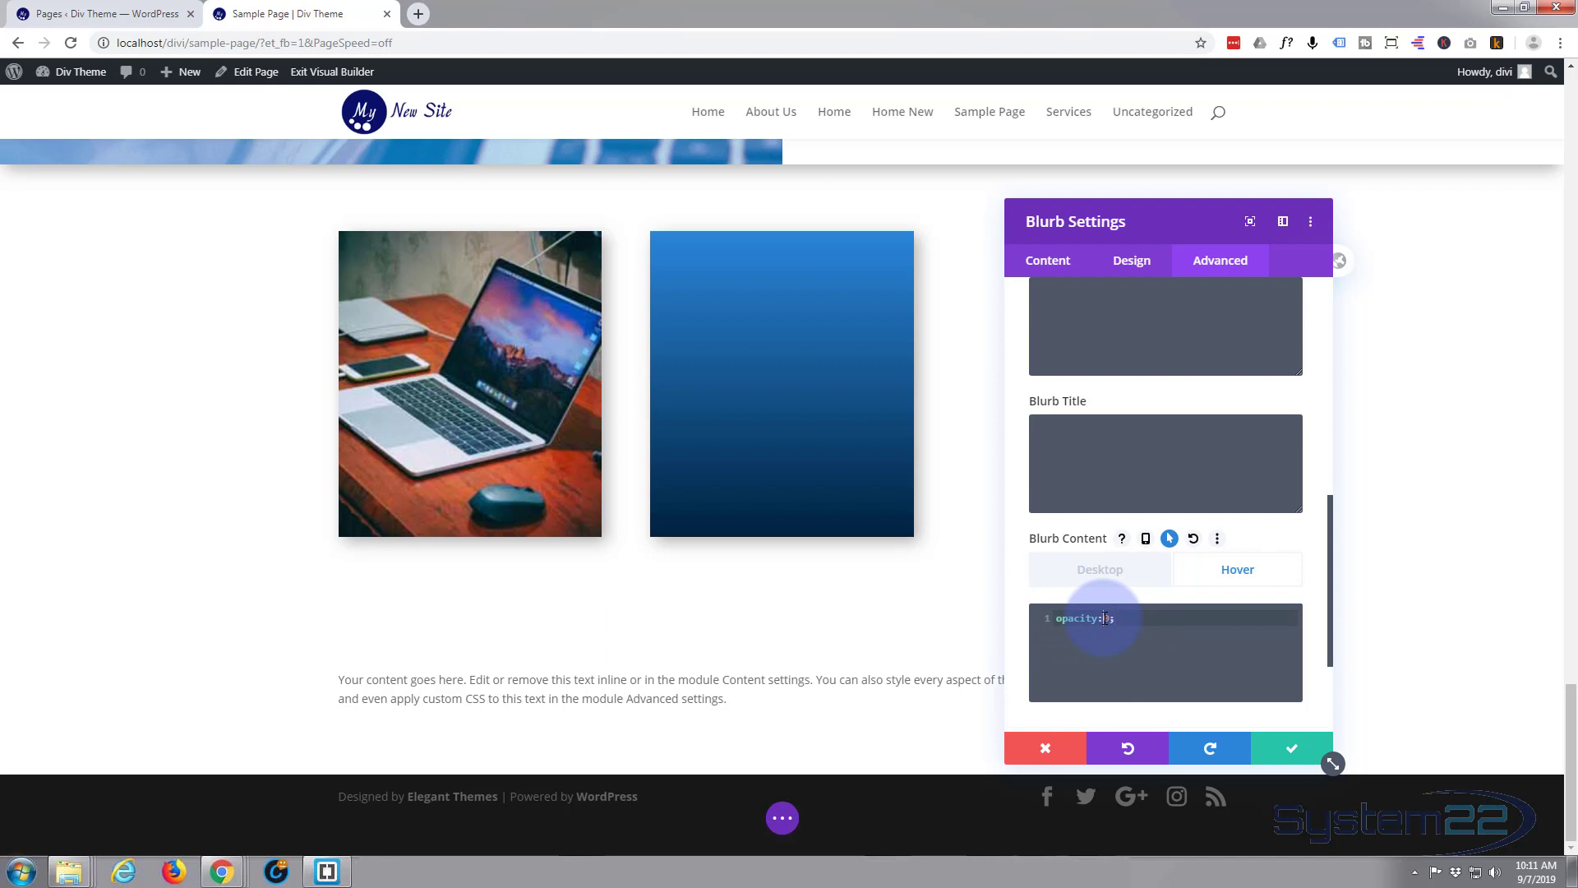
double_click(1109, 618)
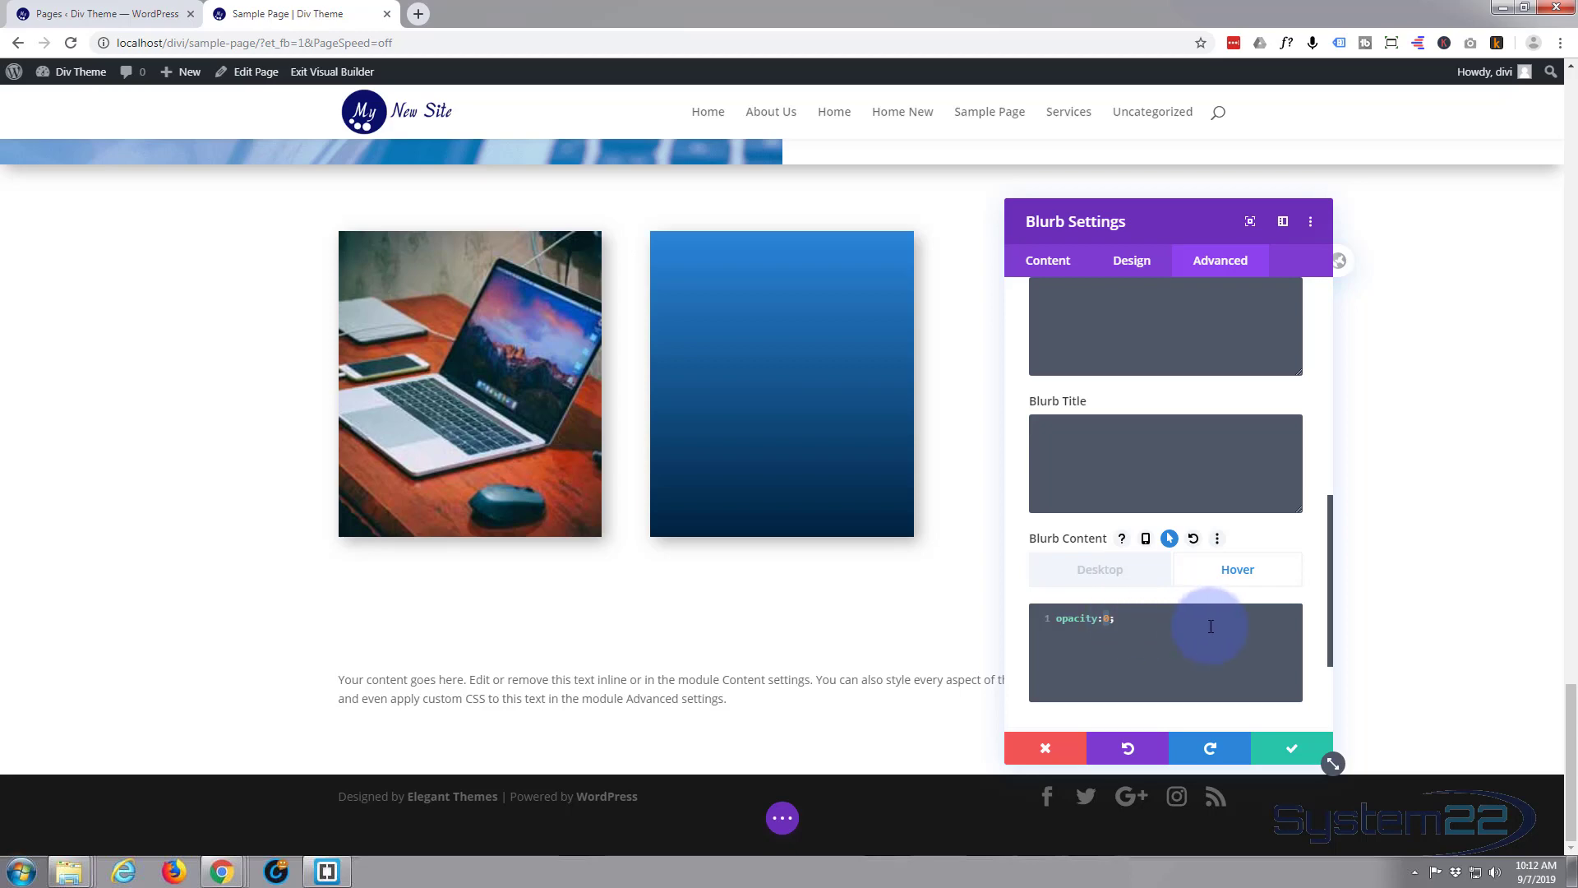
text(1)
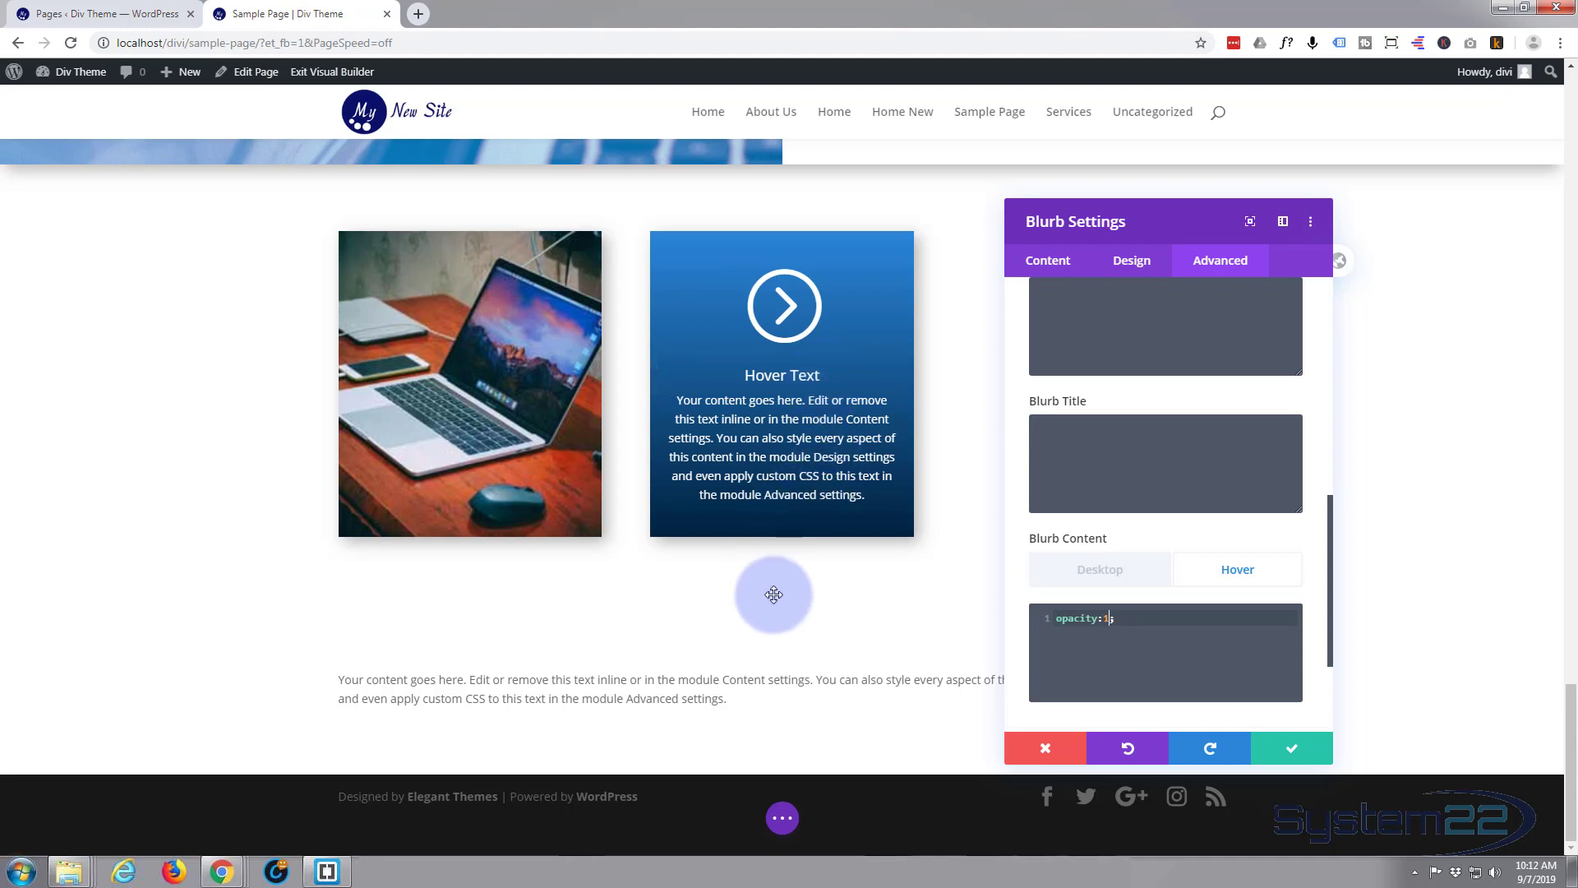
click(1097, 573)
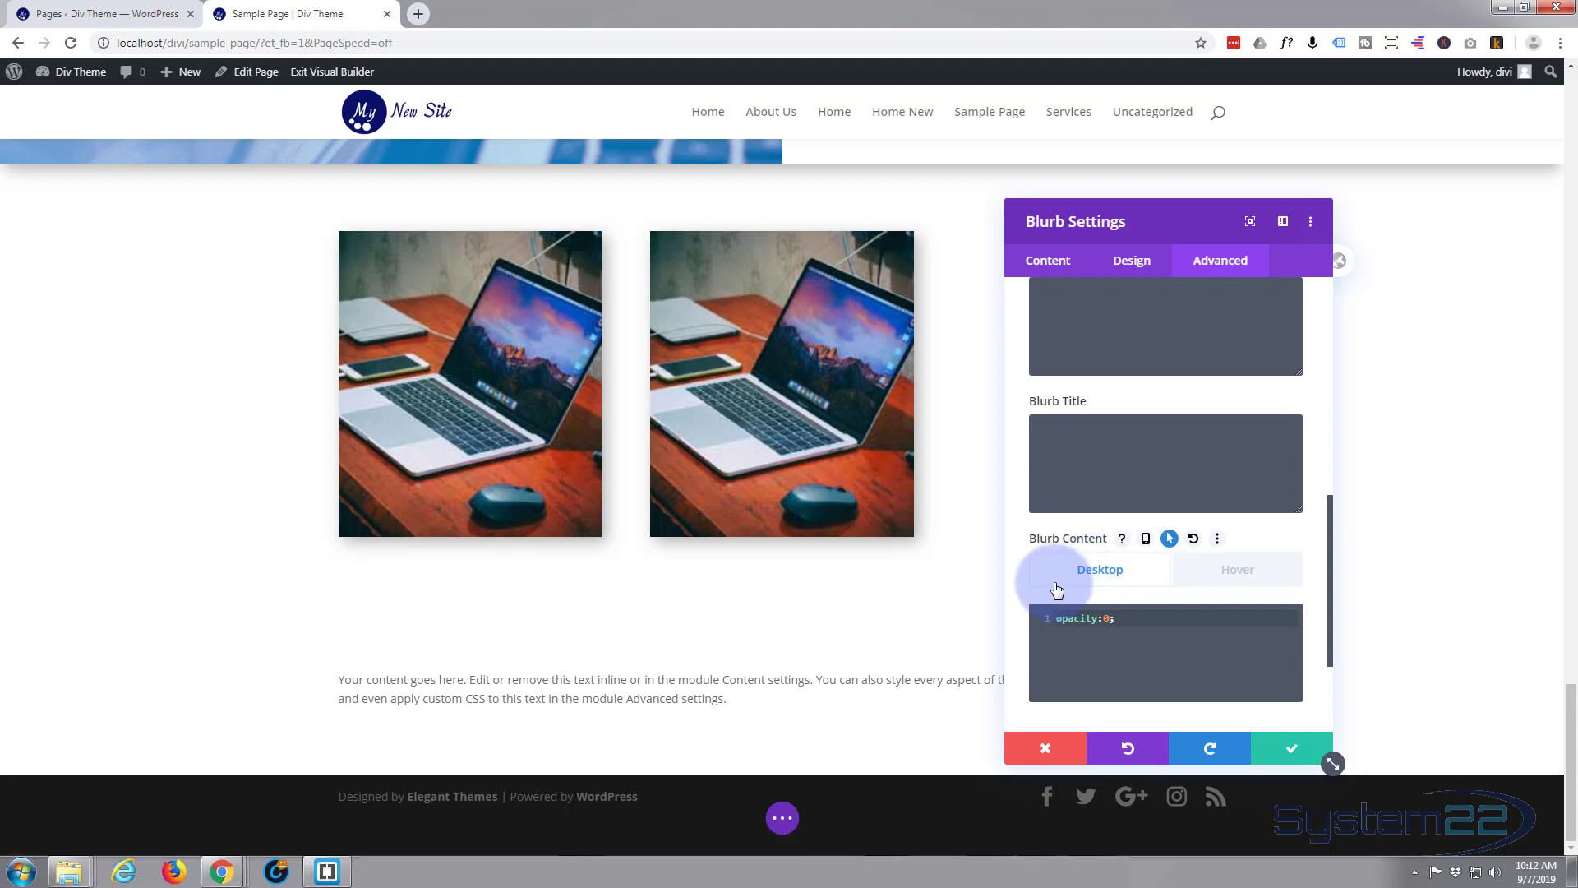
click(1244, 576)
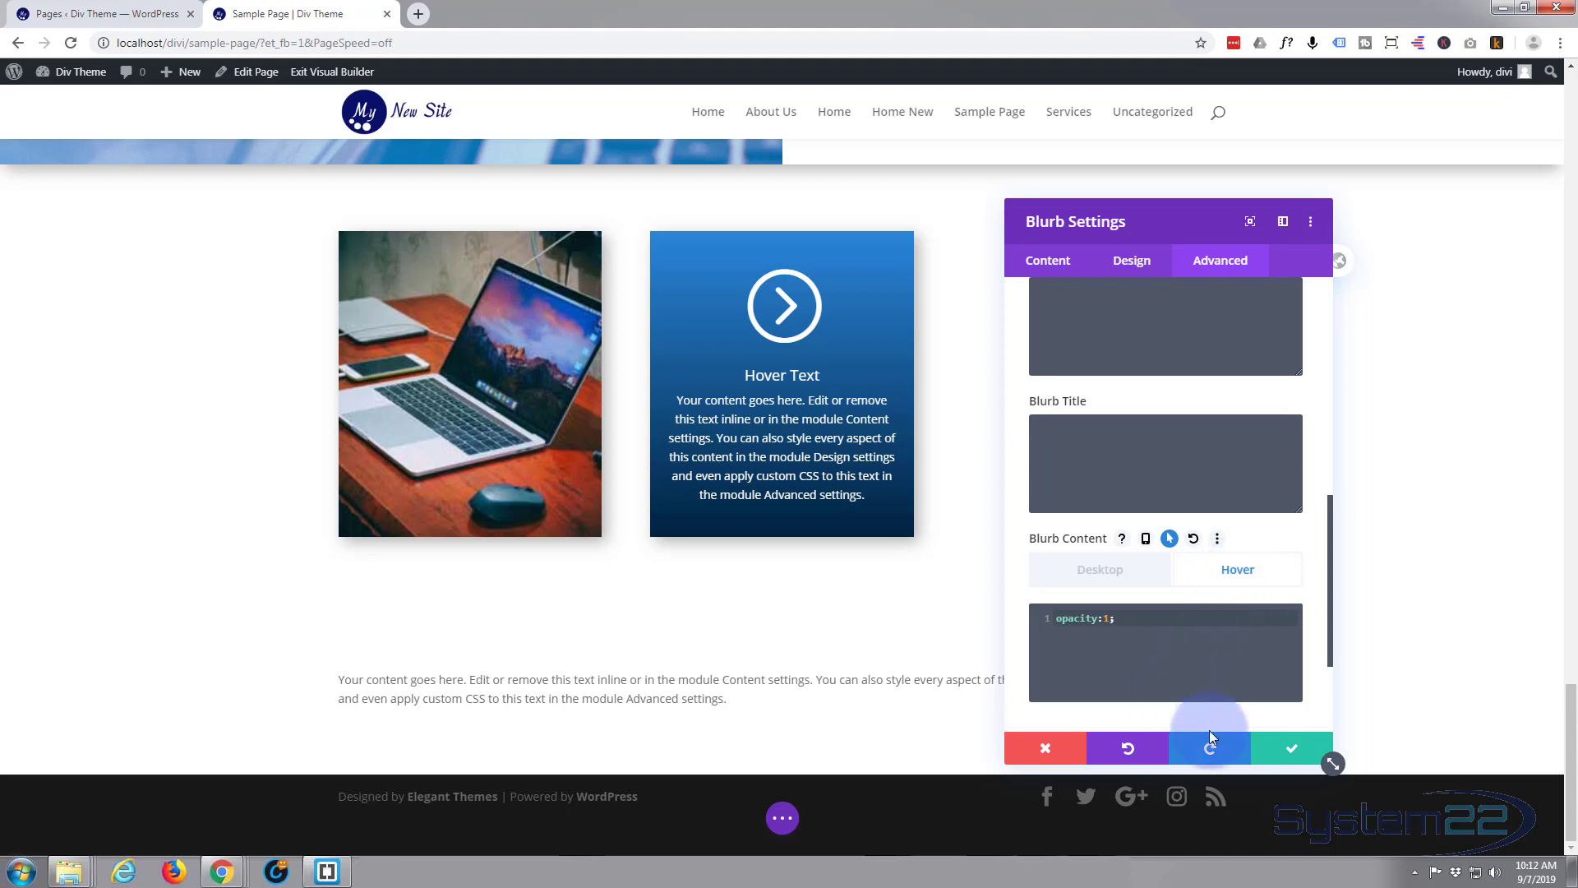
- Confirm the blurb's settings and save the page
click(1294, 753)
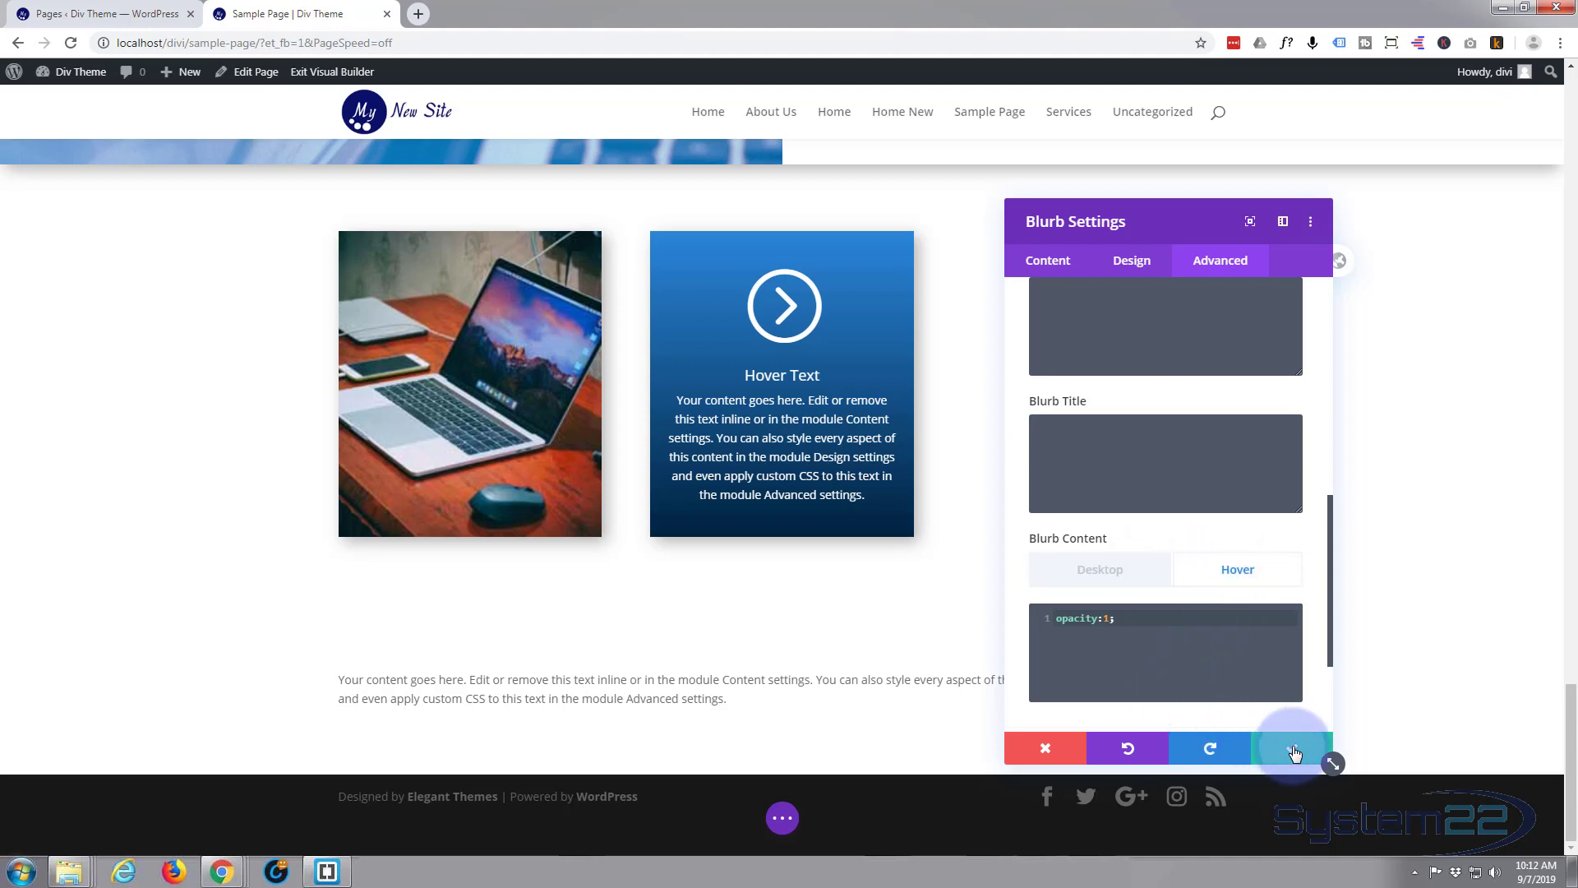
click(782, 817)
click(1527, 822)
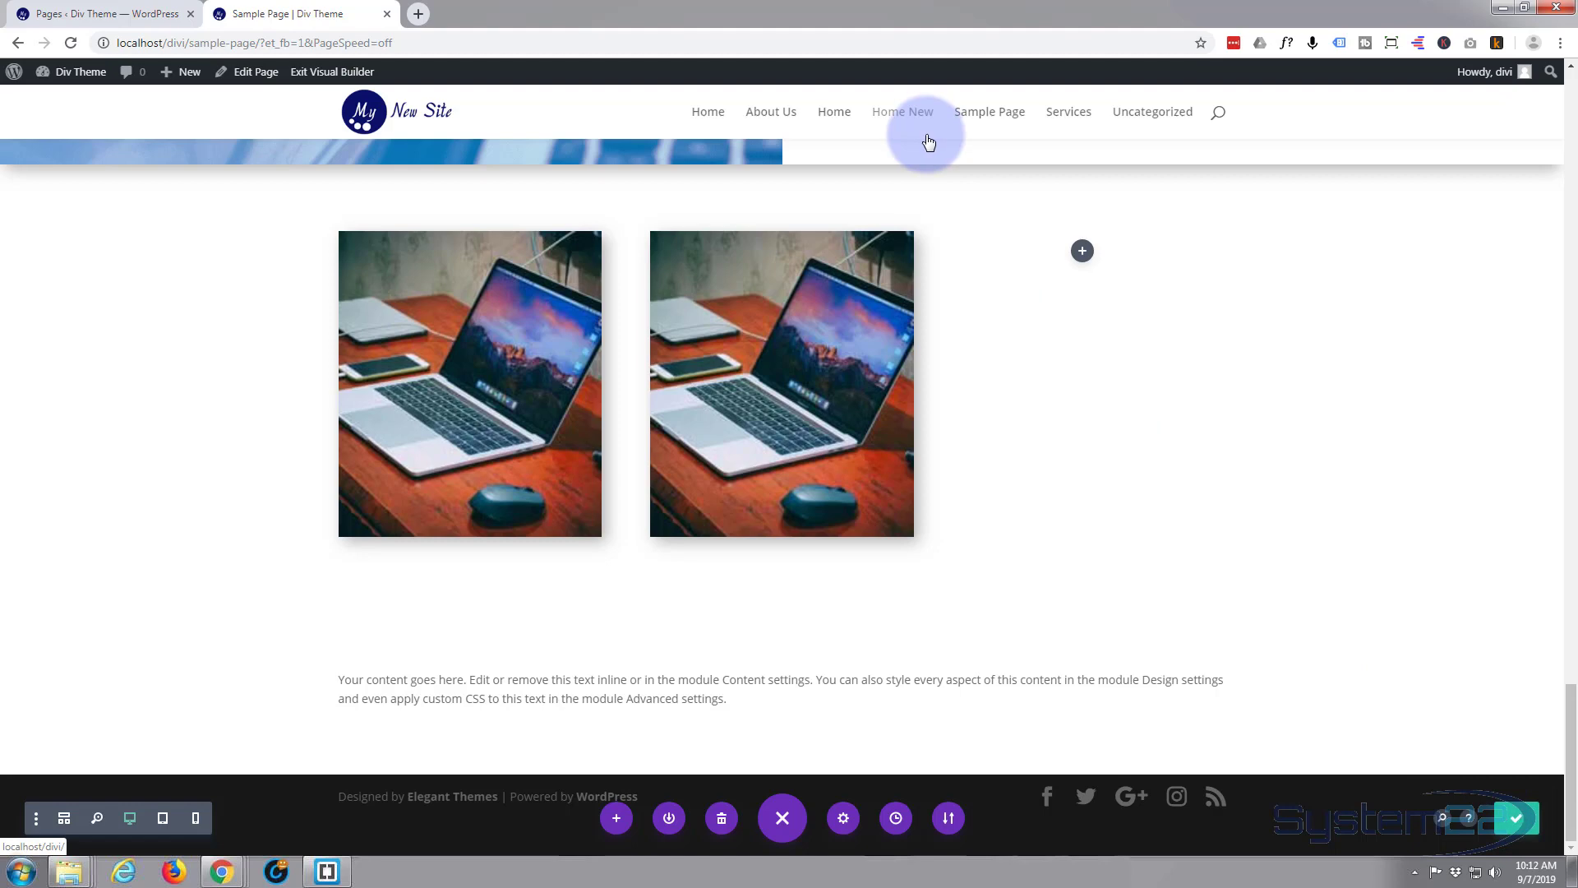
- Exit the visual builder and examine the hover effect on the two laptop blocks near the end of the live page
click(327, 74)
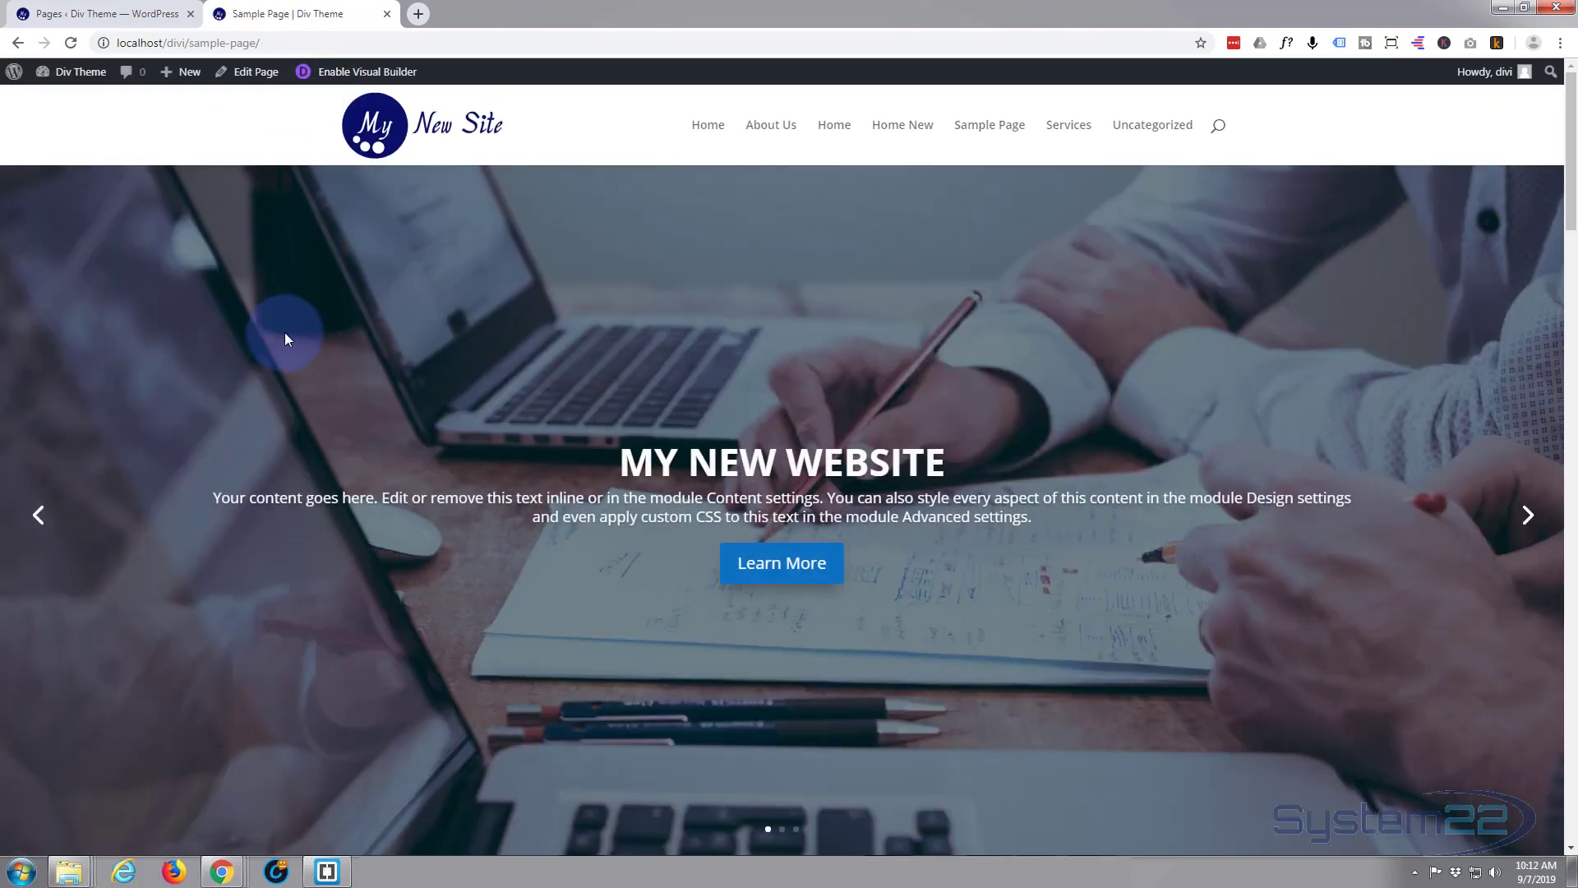
scroll(287, 332, down, 3)
scroll(295, 329, down, 18)
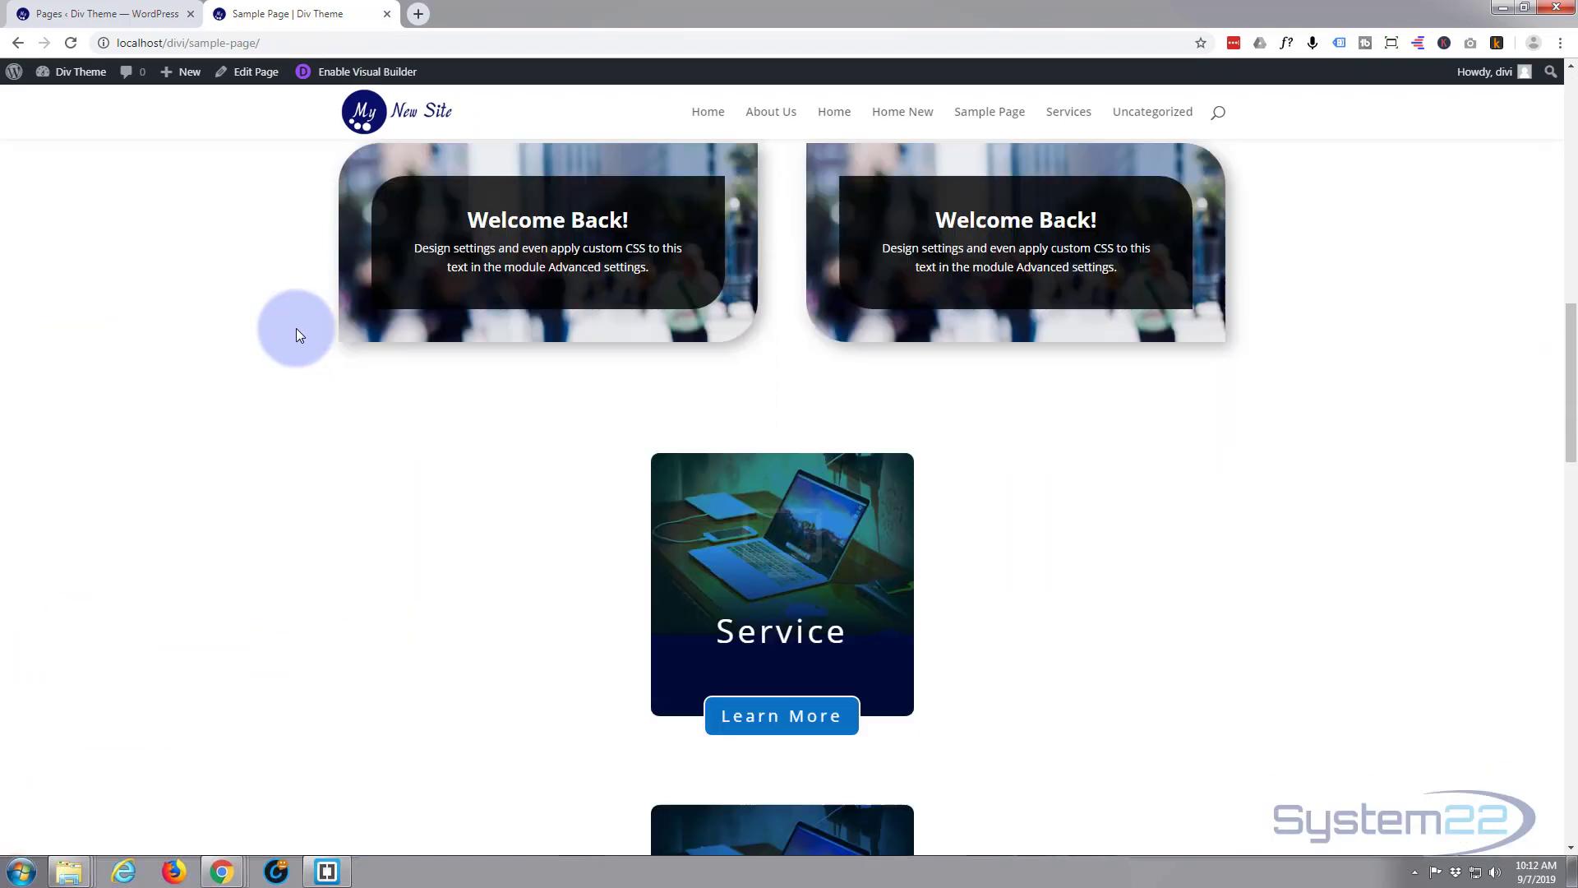
scroll(298, 333, down, 13)
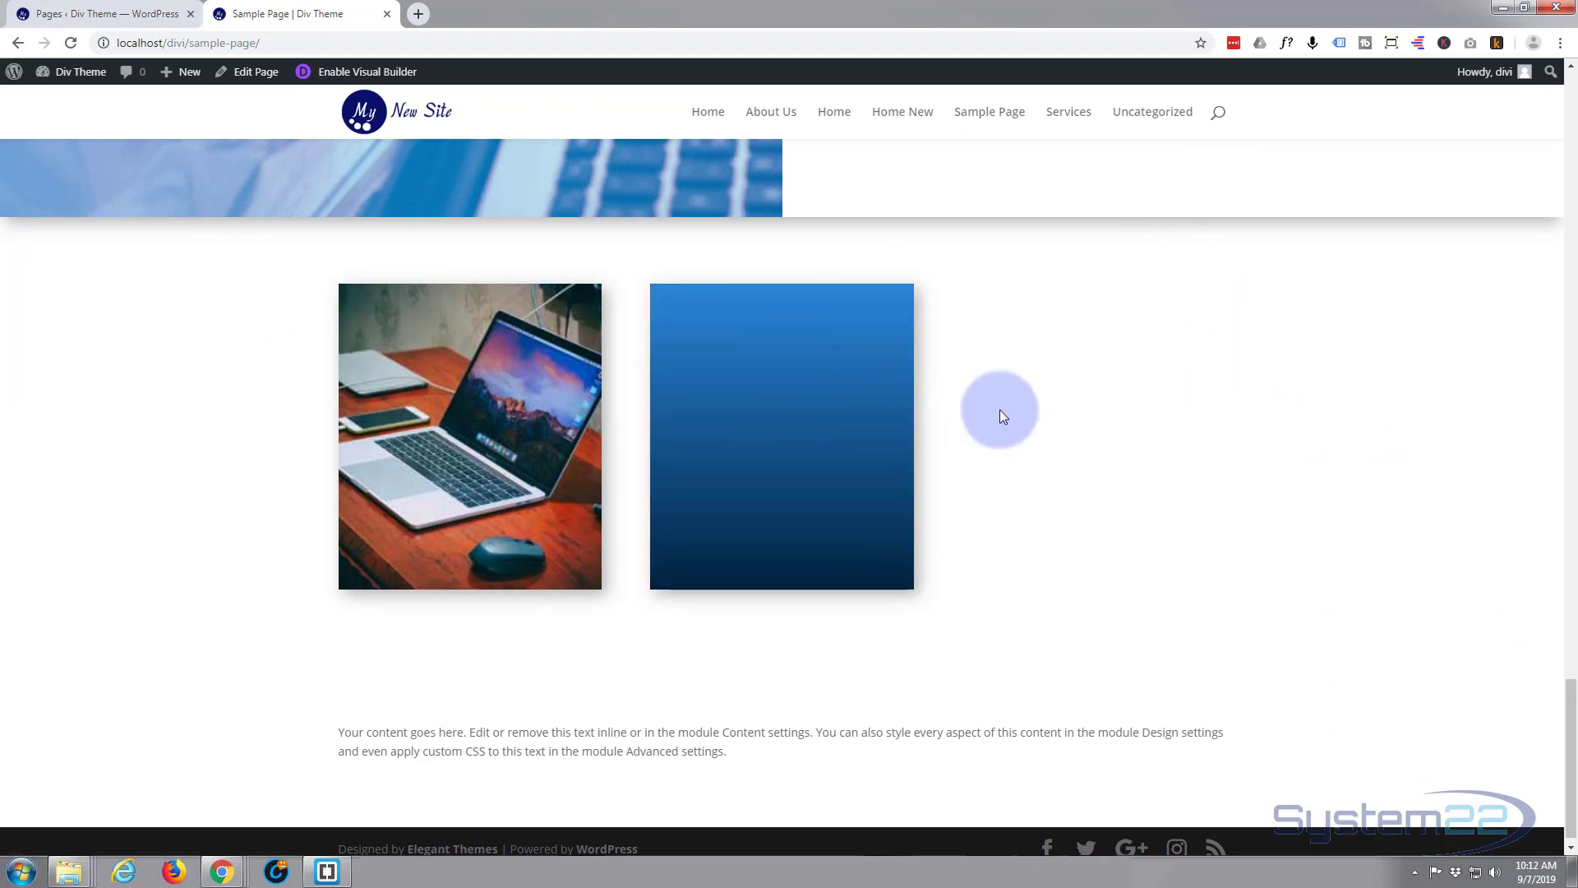
mouse_move(853, 411)
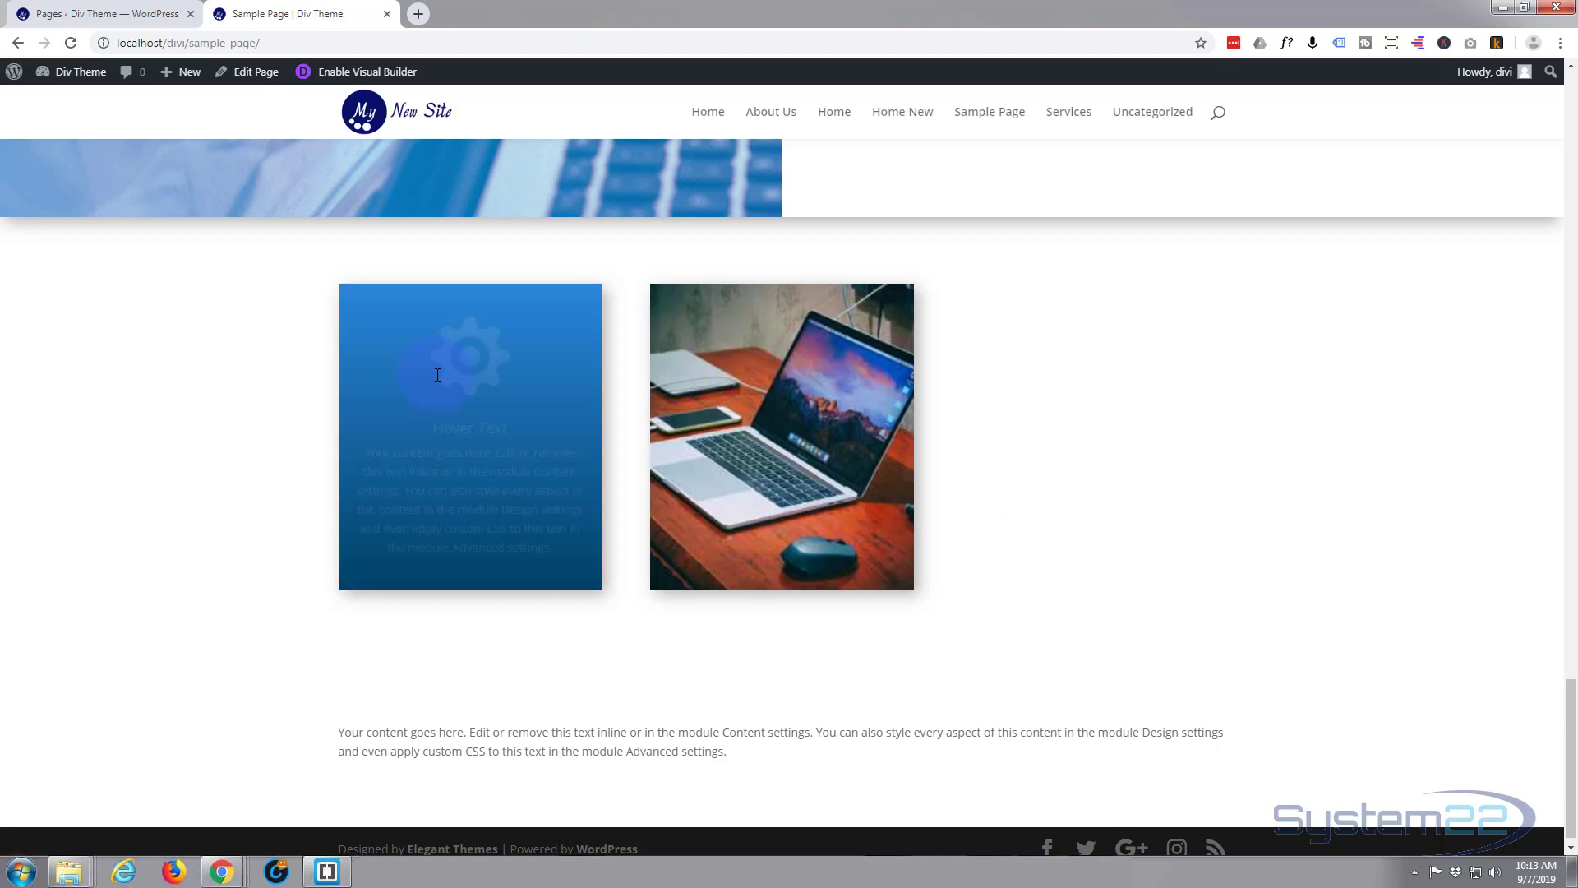
- Reopen the page in the visual builder and open the settings of the second laptop blurb
click(345, 73)
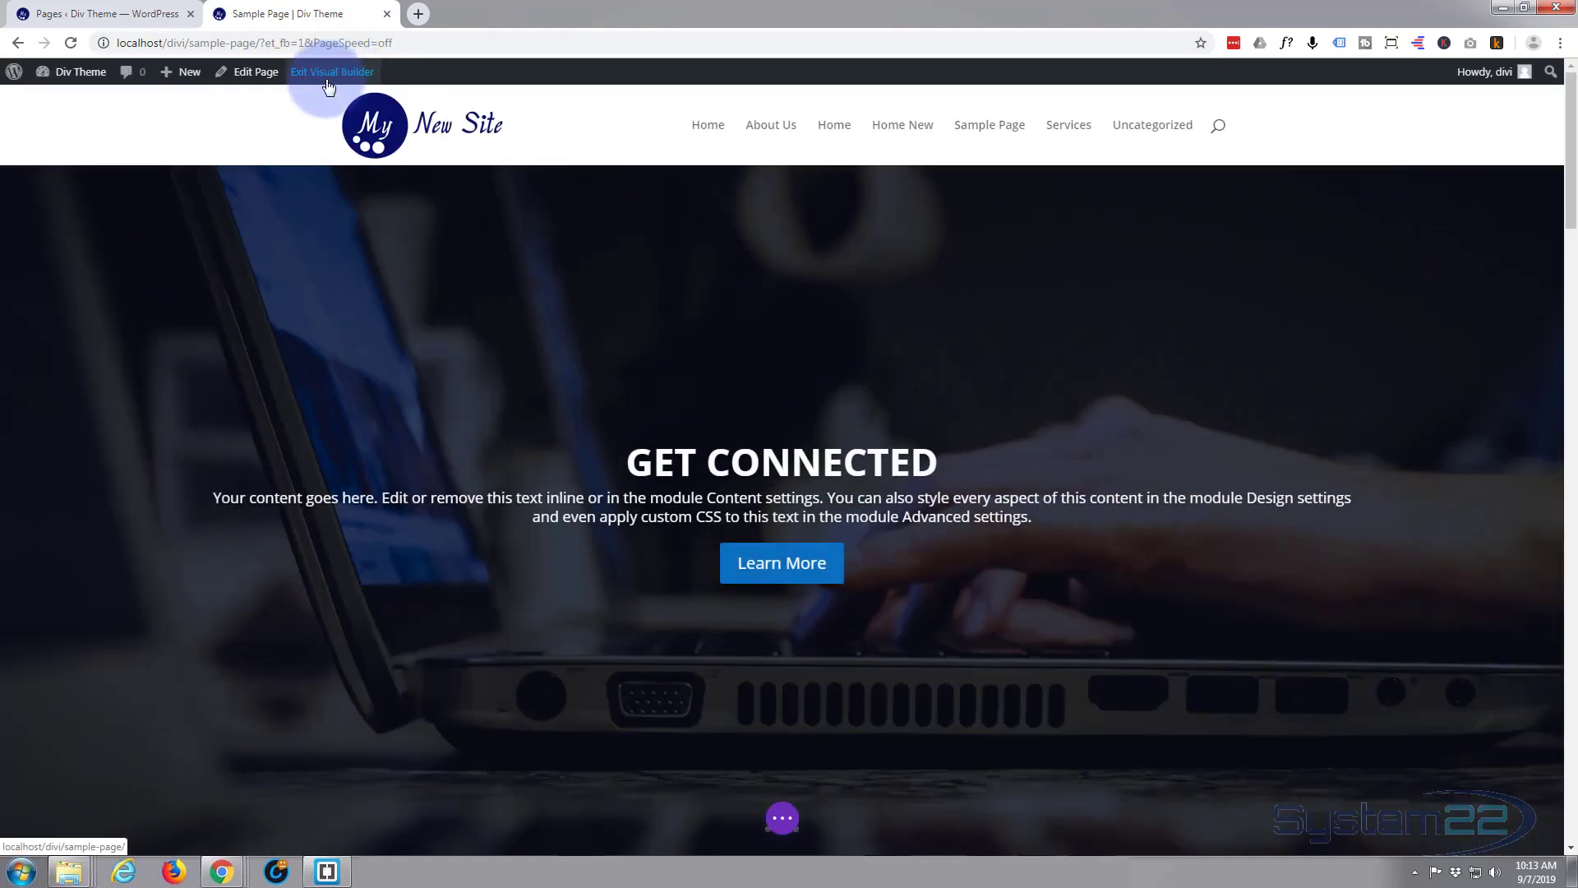
scroll(354, 417, down, 3)
scroll(354, 418, down, 12)
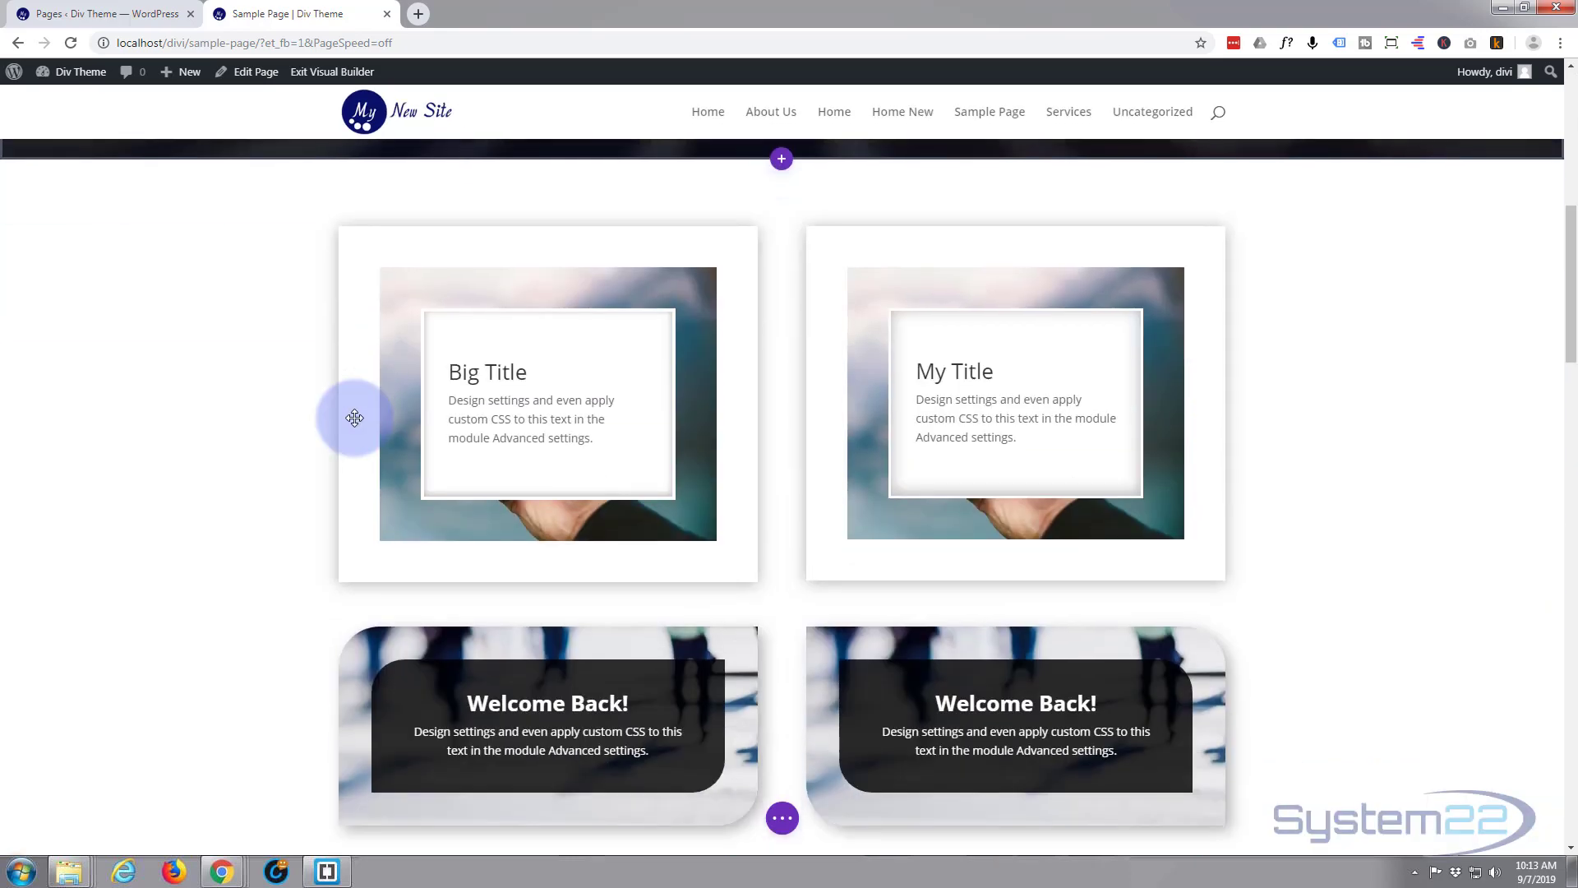
scroll(354, 418, down, 15)
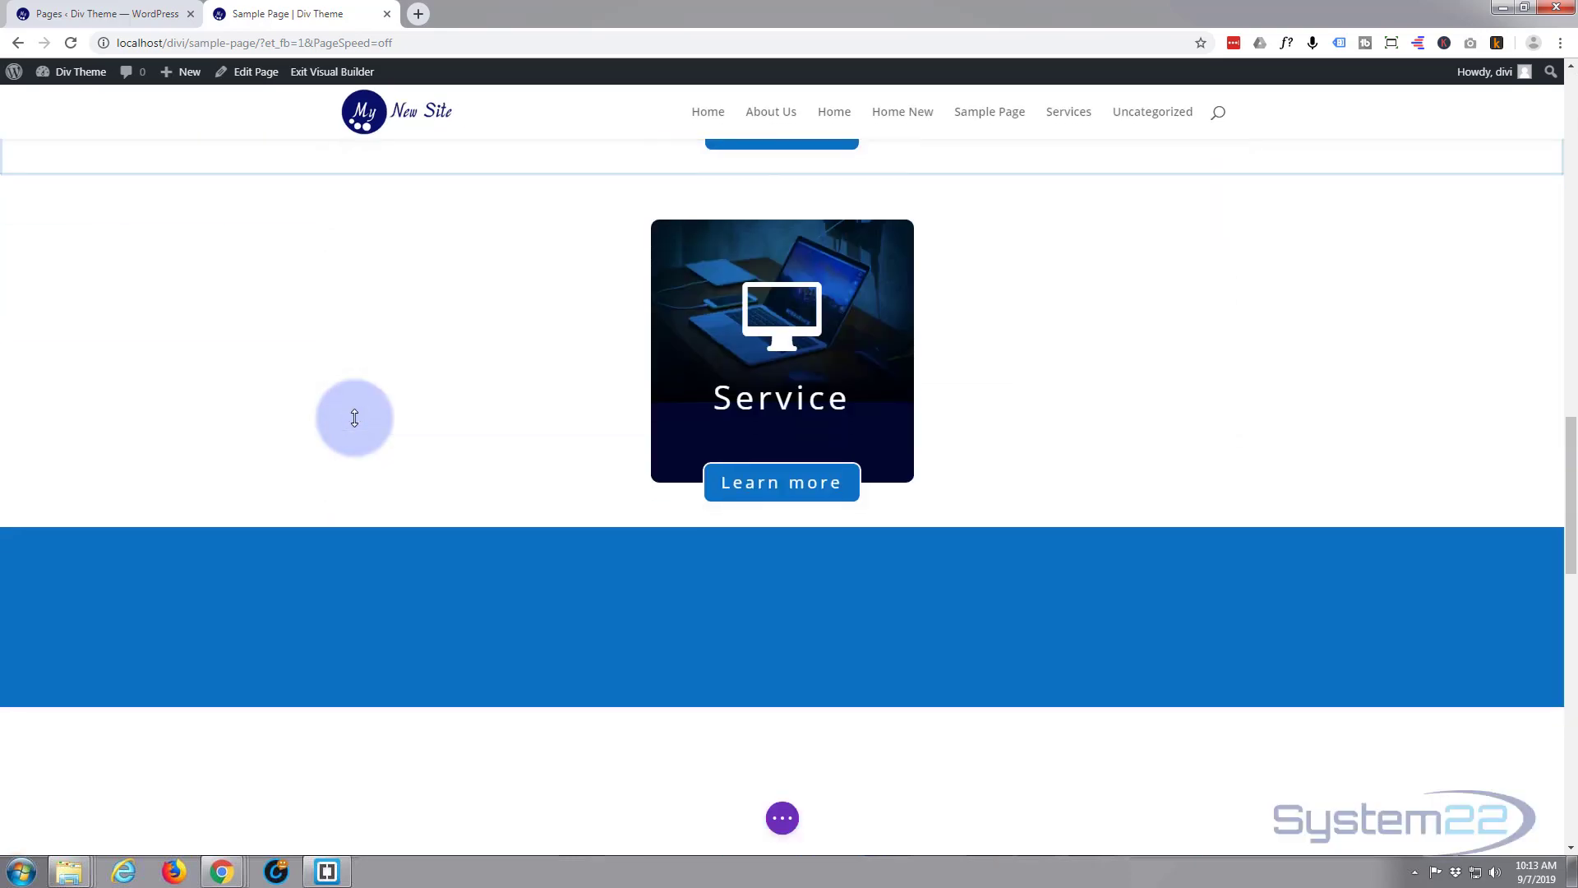
scroll(354, 418, down, 2)
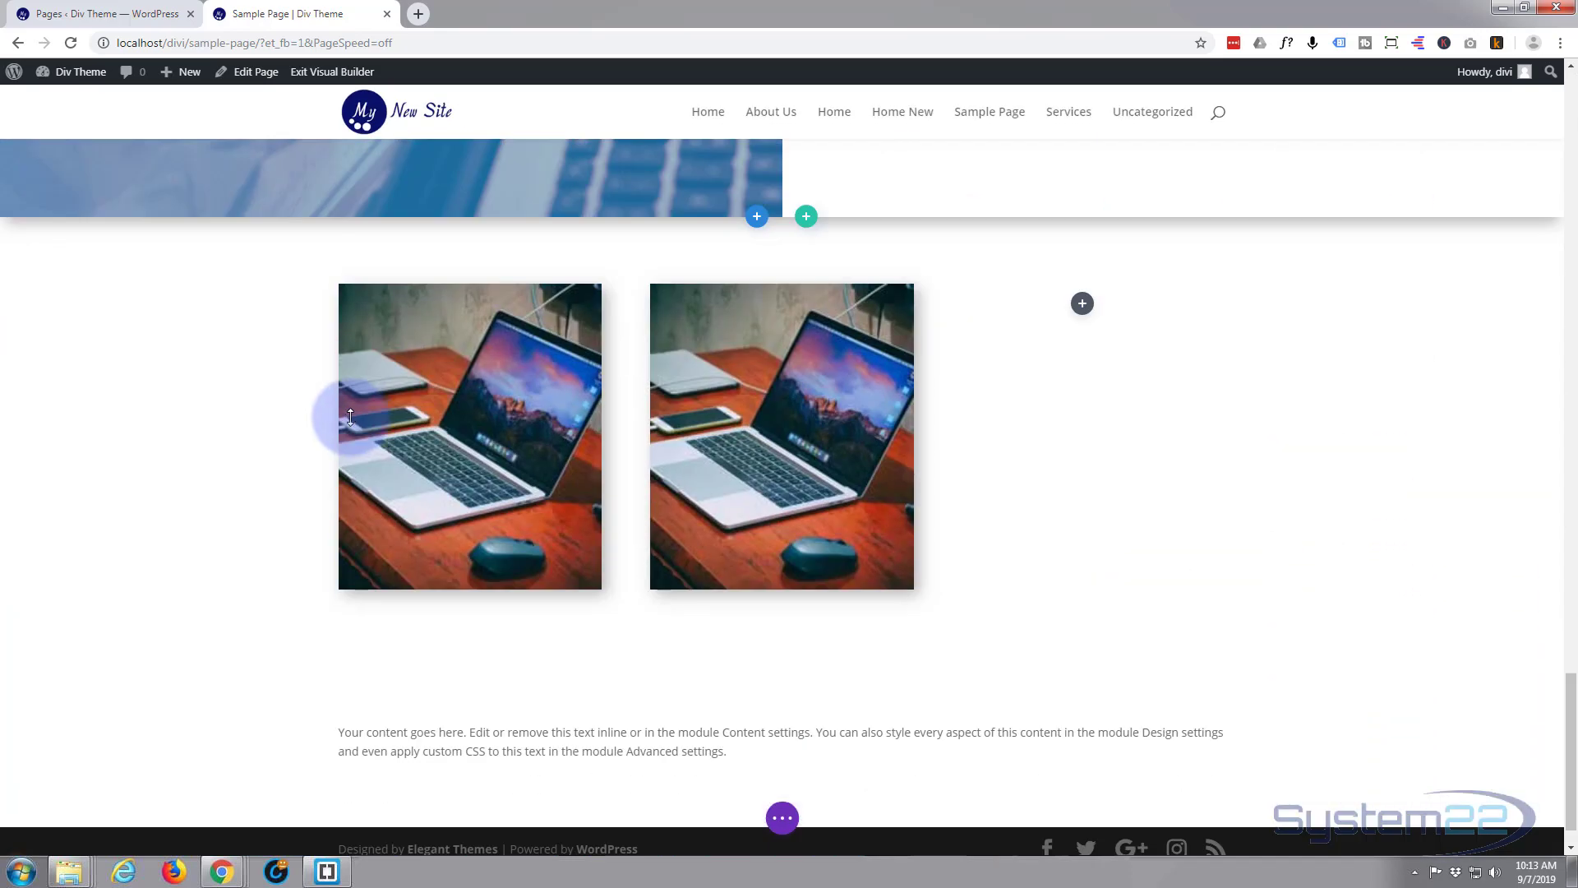
drag(818, 570, 760, 362)
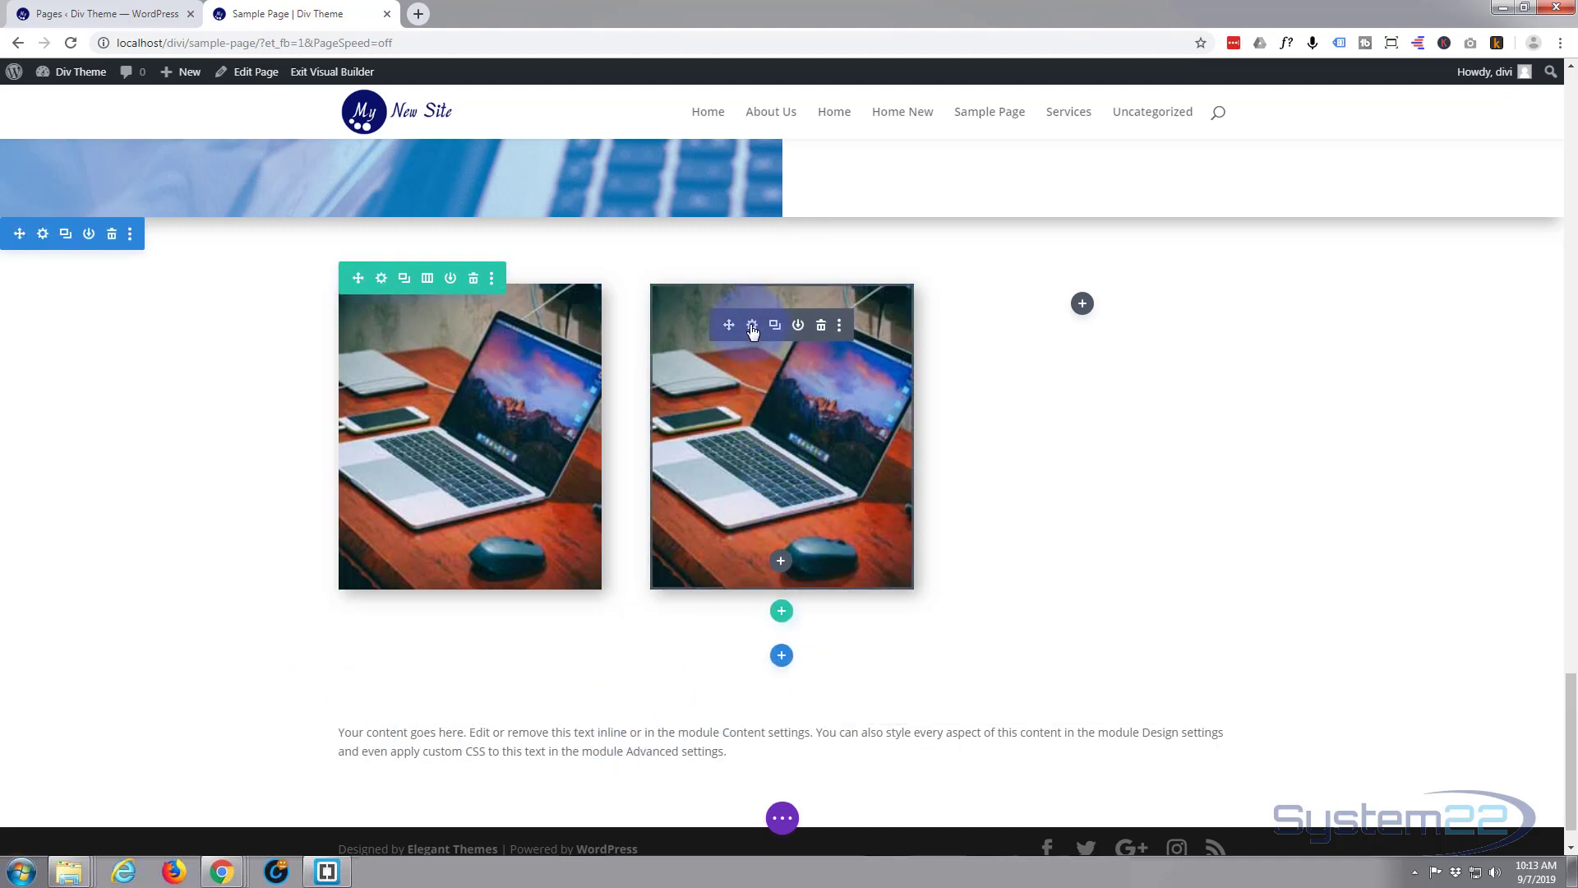
click(751, 328)
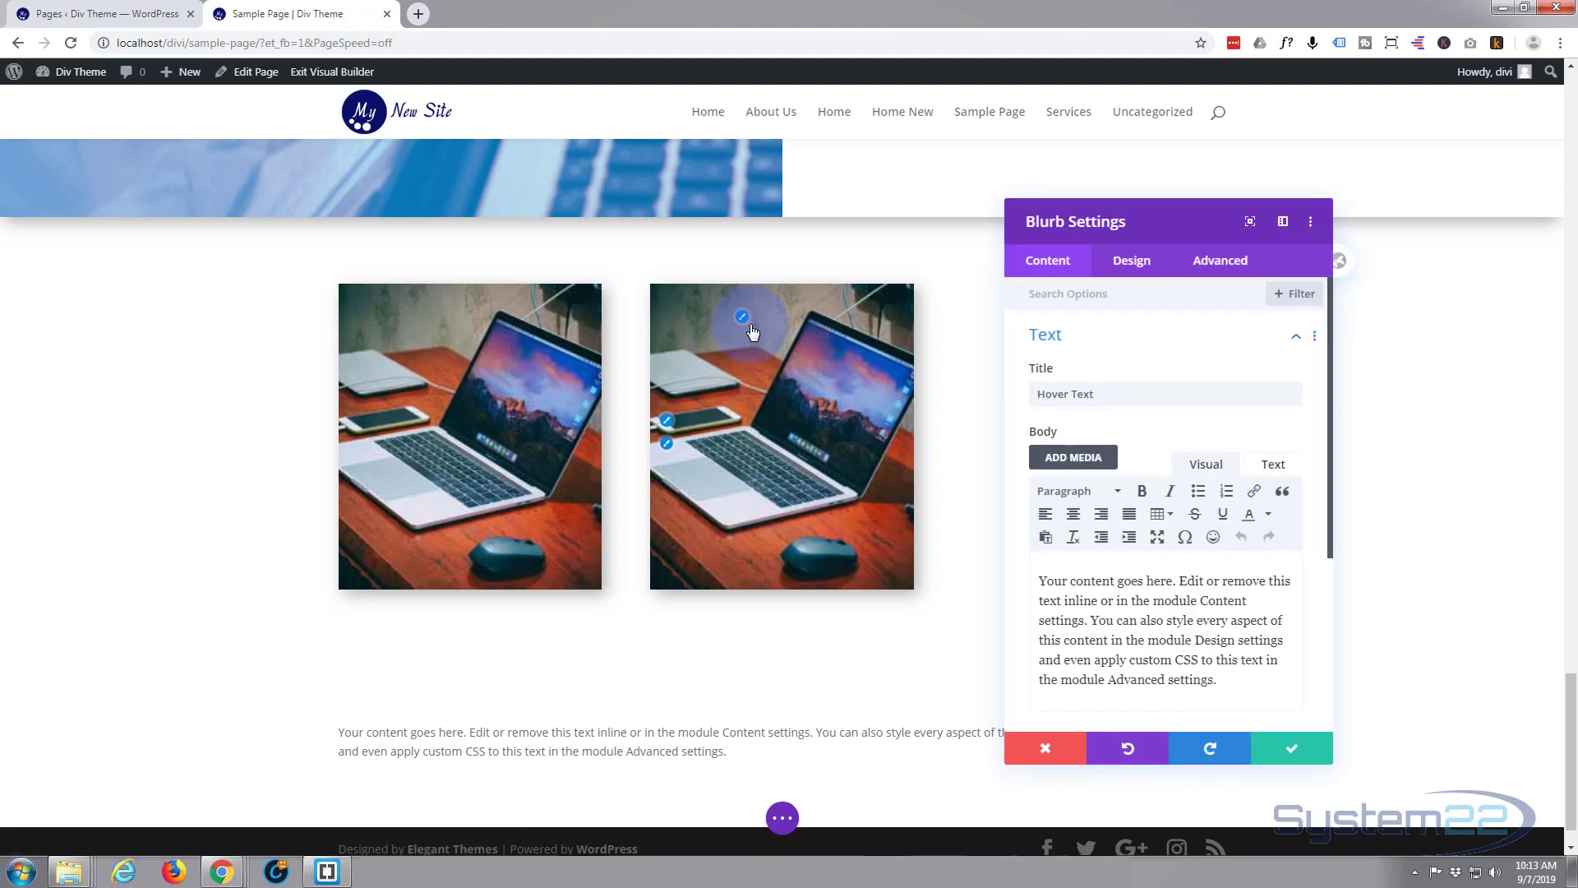
- Examine the blurb's transition duration, delay and speed curve settings
click(1216, 259)
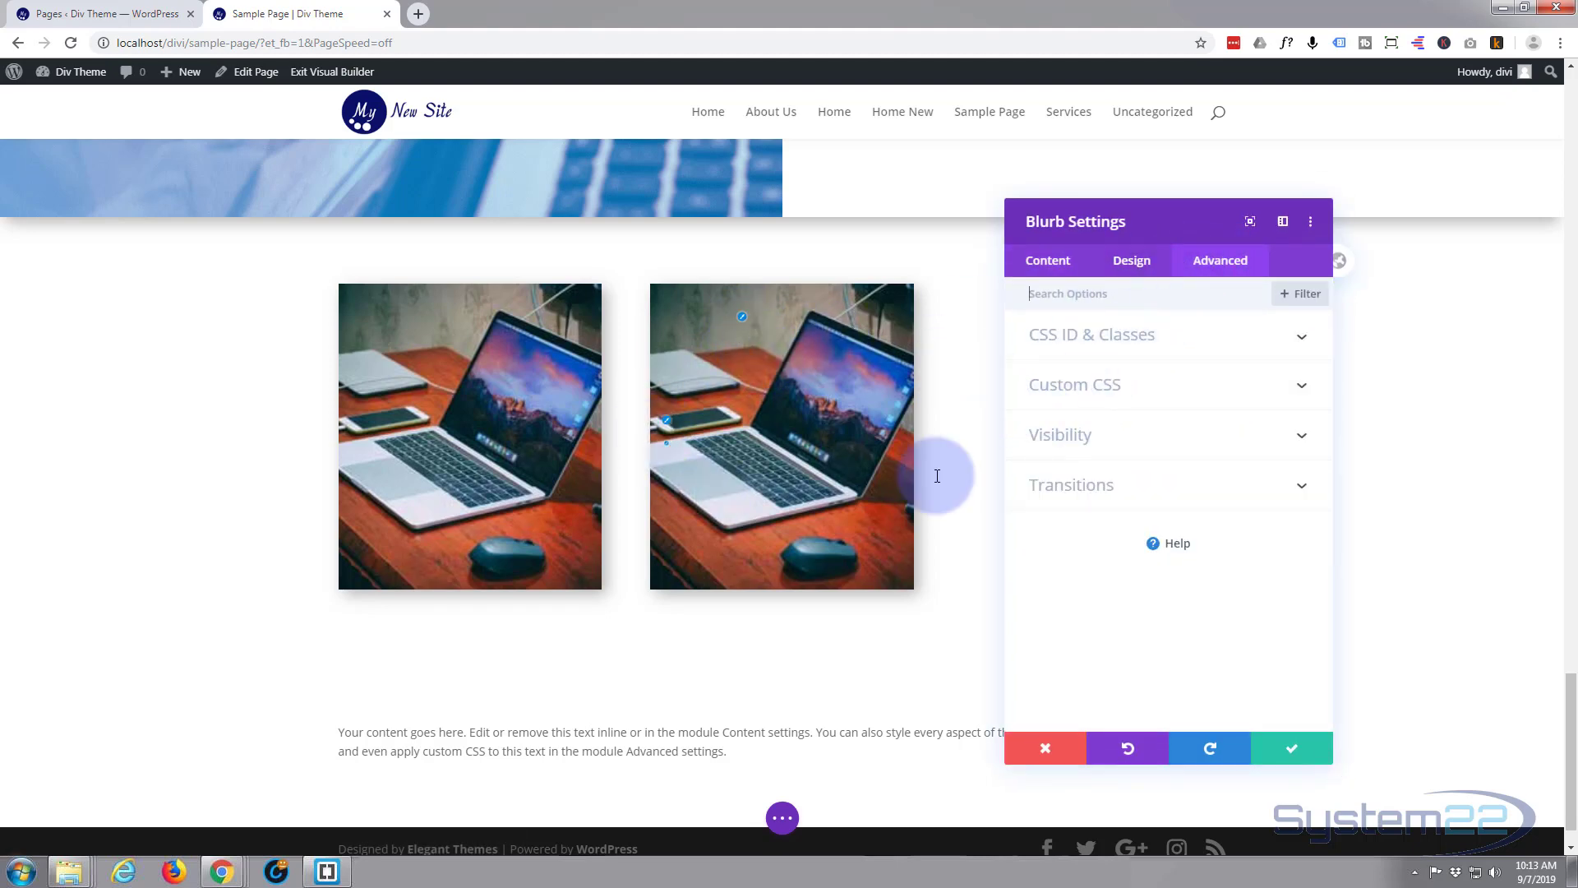
click(1233, 490)
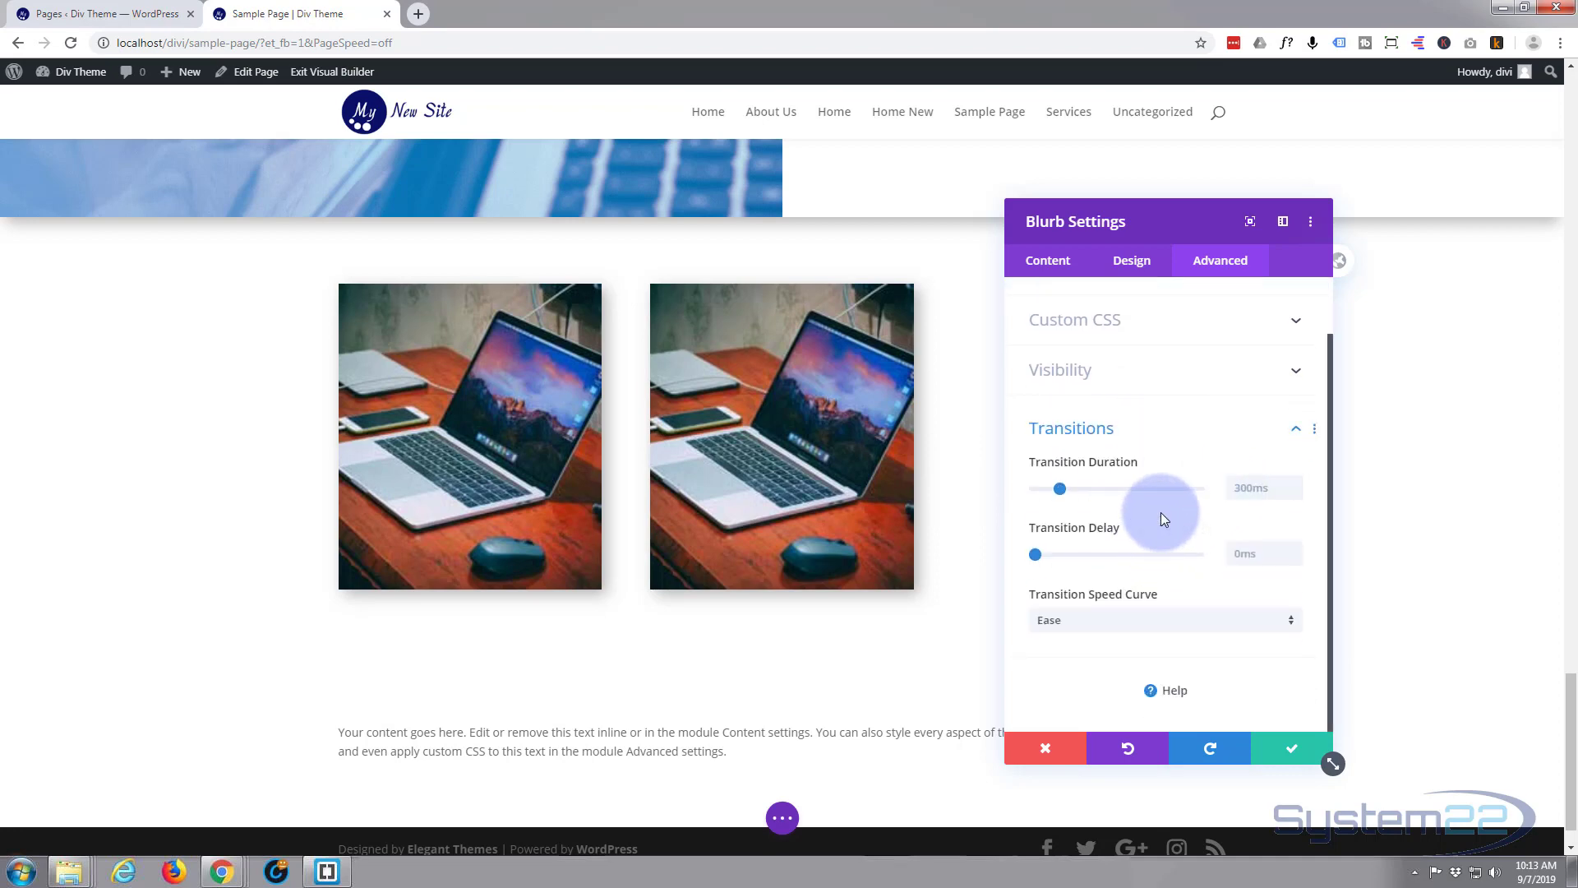
scroll(1163, 522, up, 1)
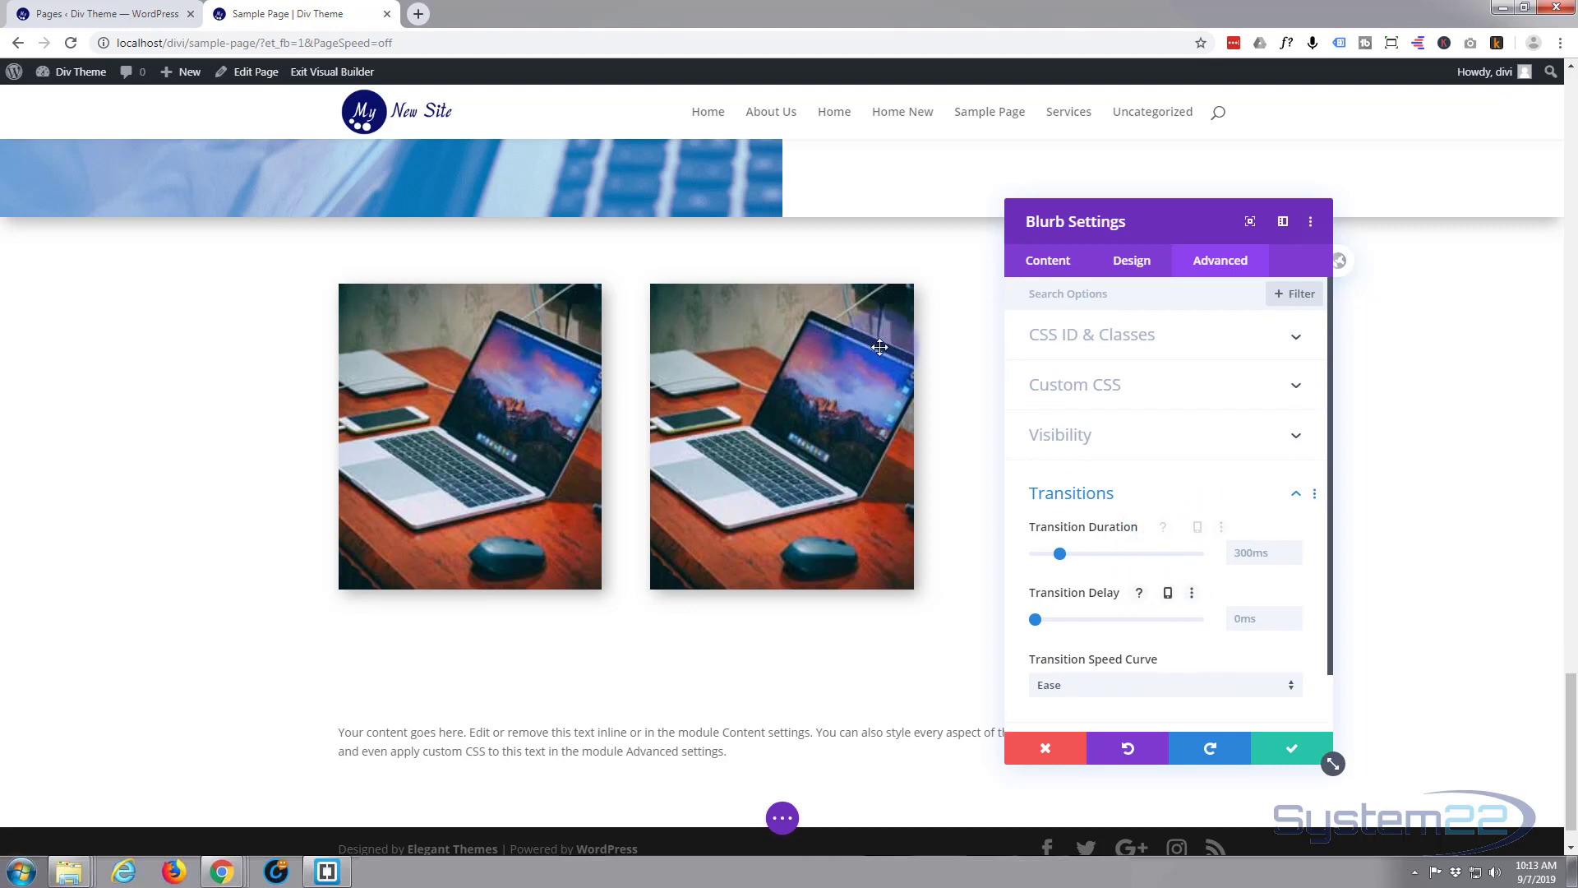
- Add transition-duration: 1.5s; after opacity:0; in the blurb content's desktop custom CSS, and save the page
click(1070, 387)
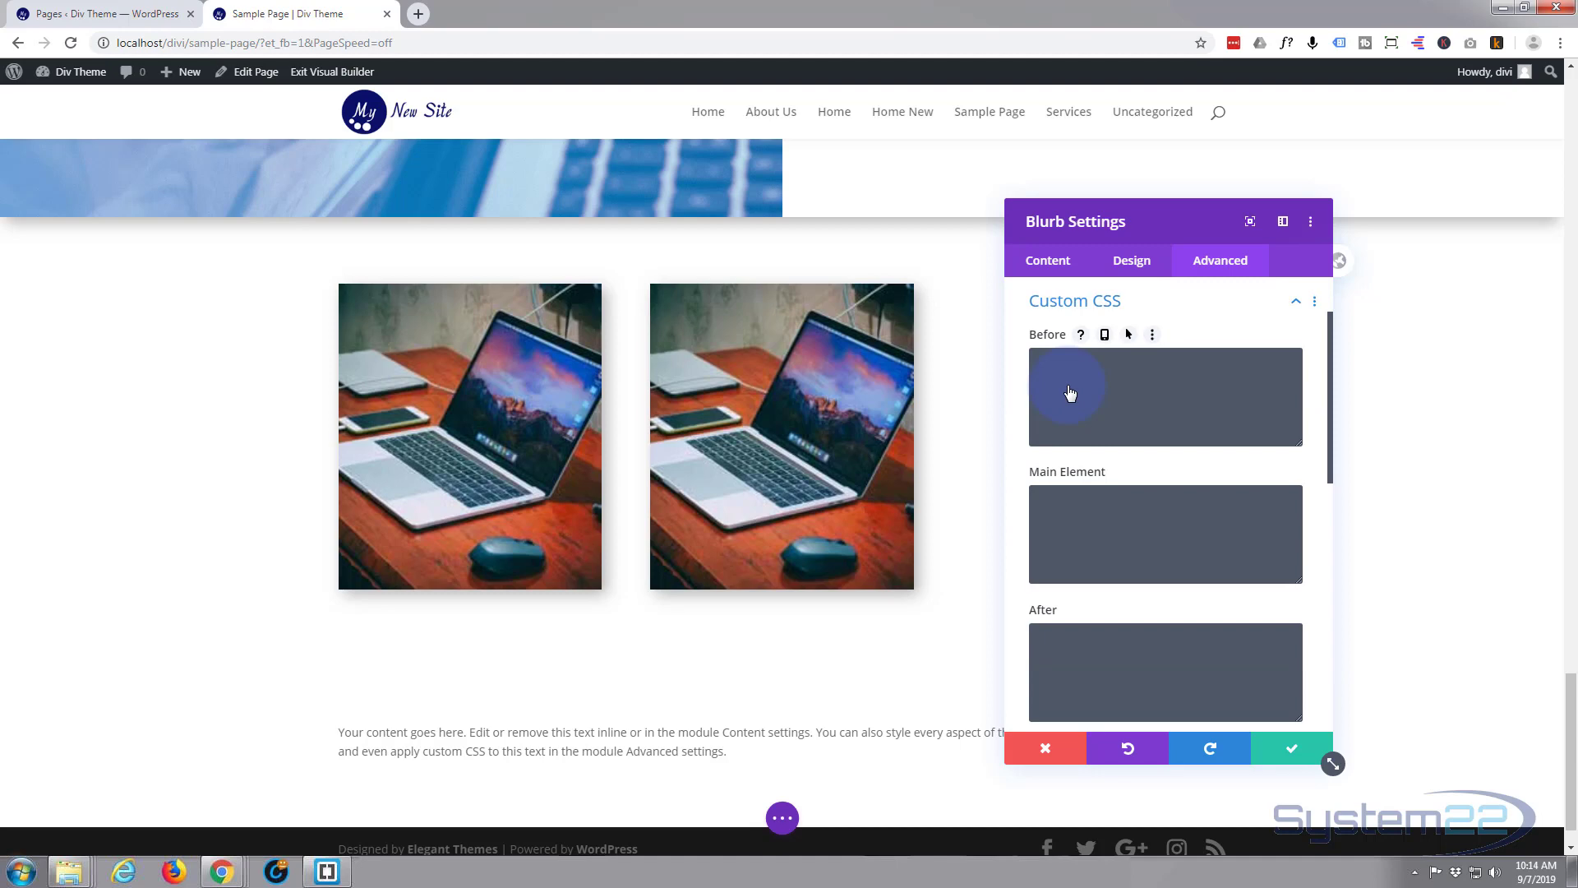
scroll(1080, 439, down, 2)
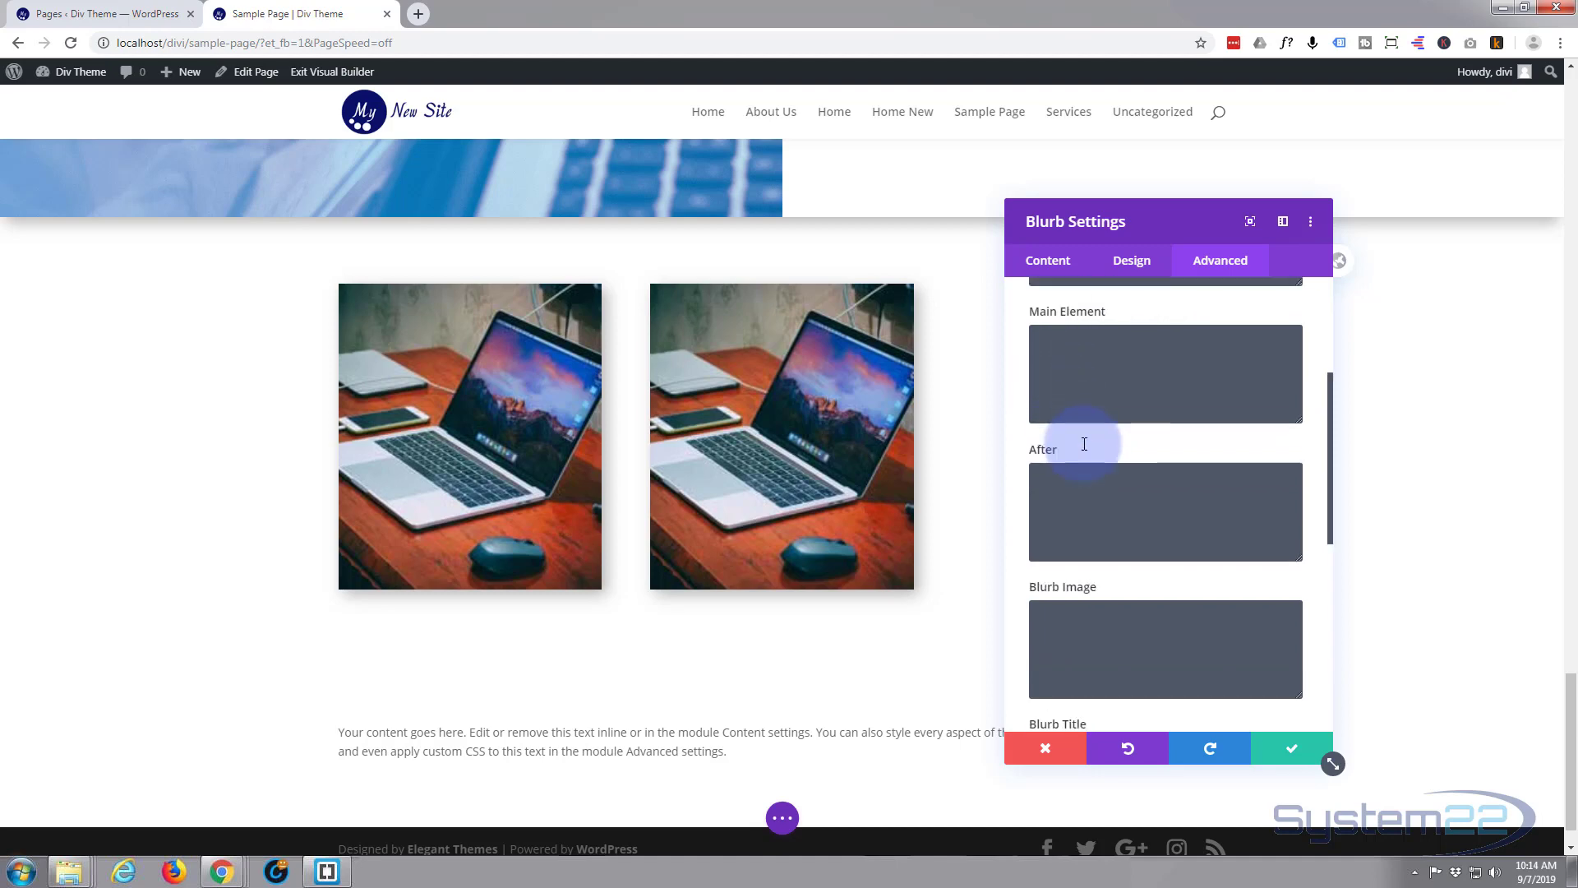
scroll(1083, 444, down, 5)
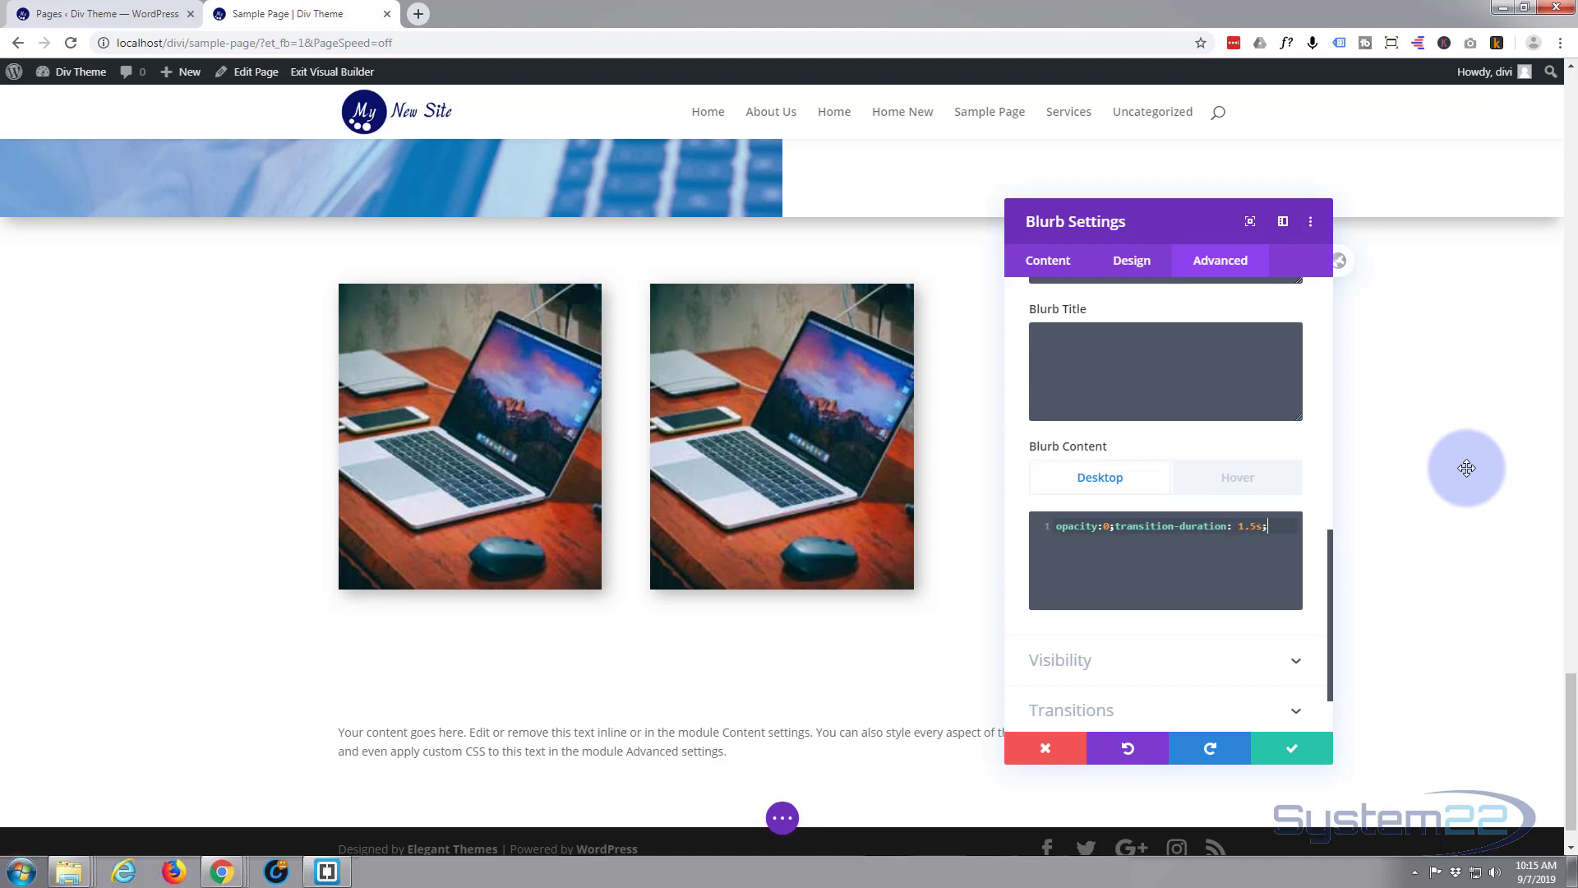
click(1292, 750)
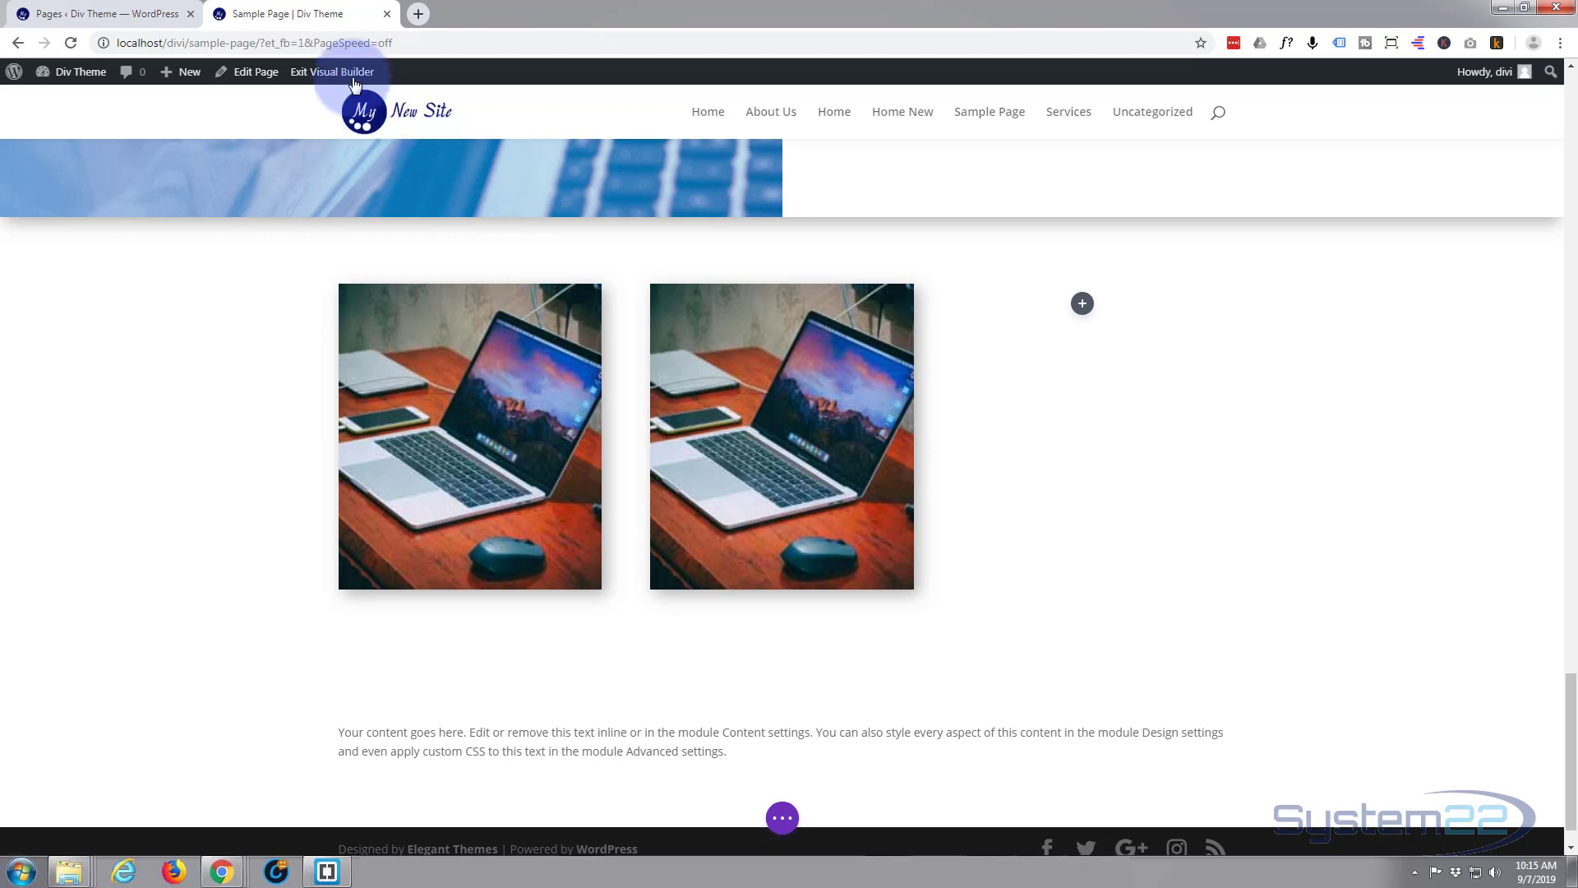
click(784, 819)
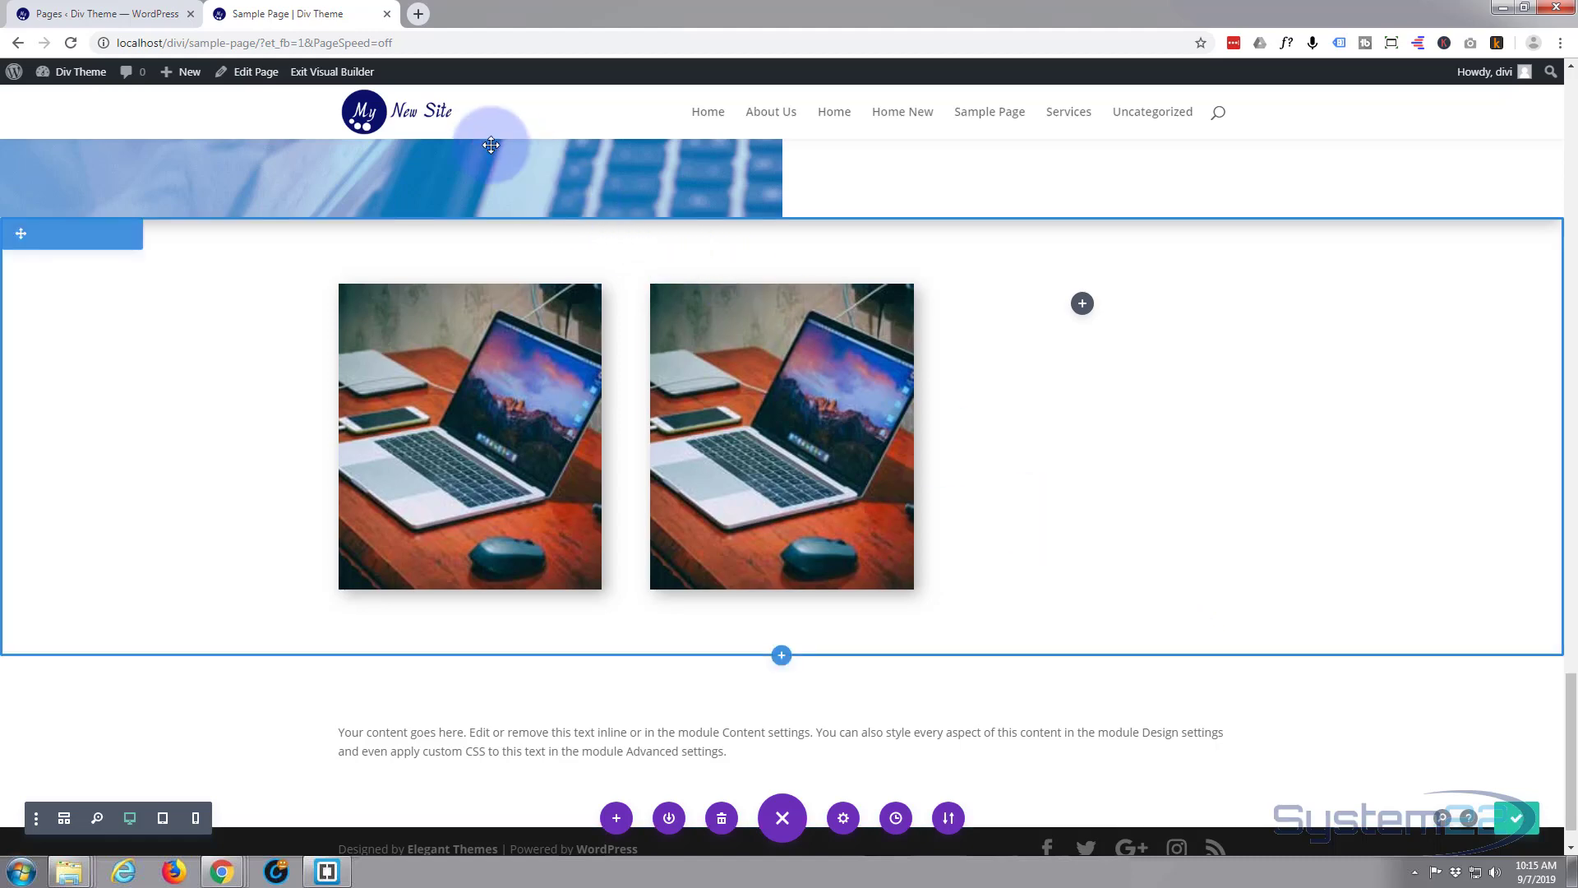
- Exit the visual builder and check the second laptop block's hover transition near the end of the live page
click(326, 74)
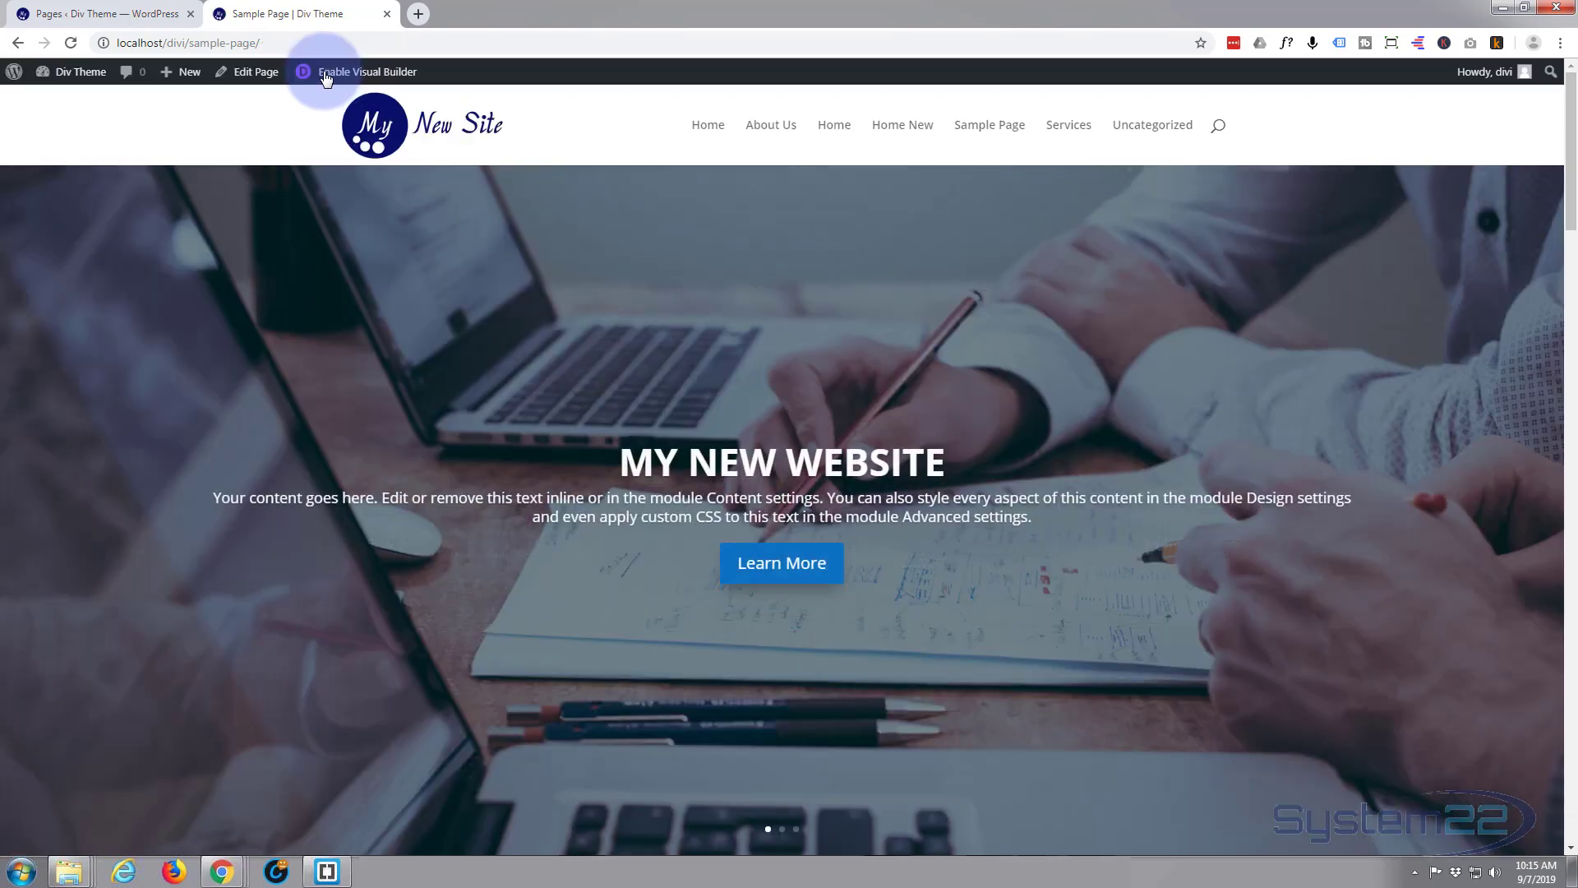
scroll(295, 362, down, 12)
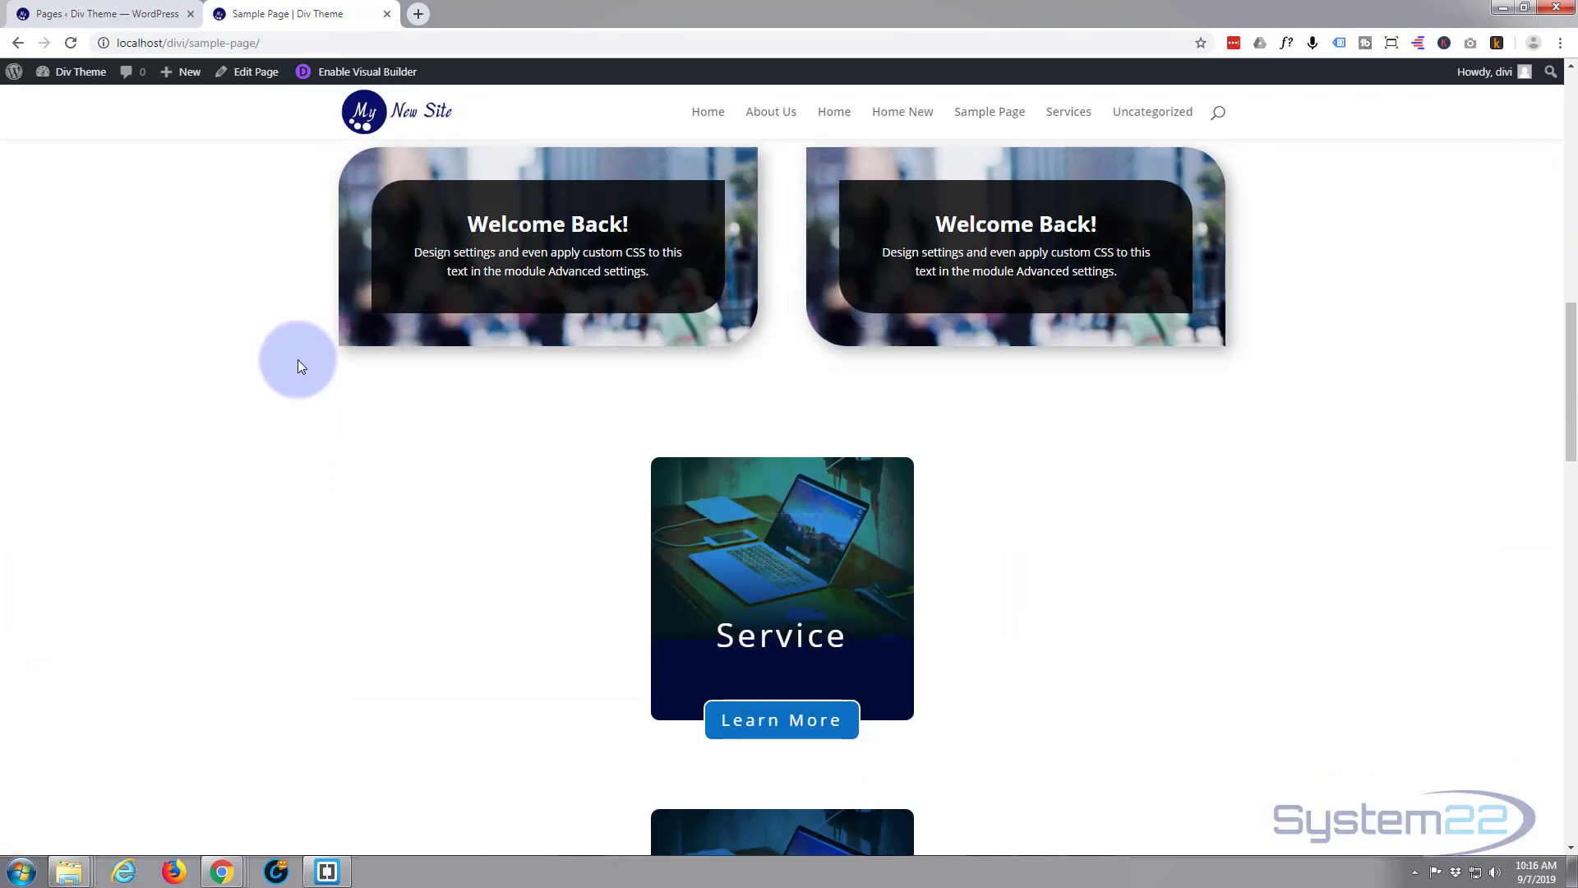
scroll(297, 361, down, 10)
scroll(303, 359, down, 6)
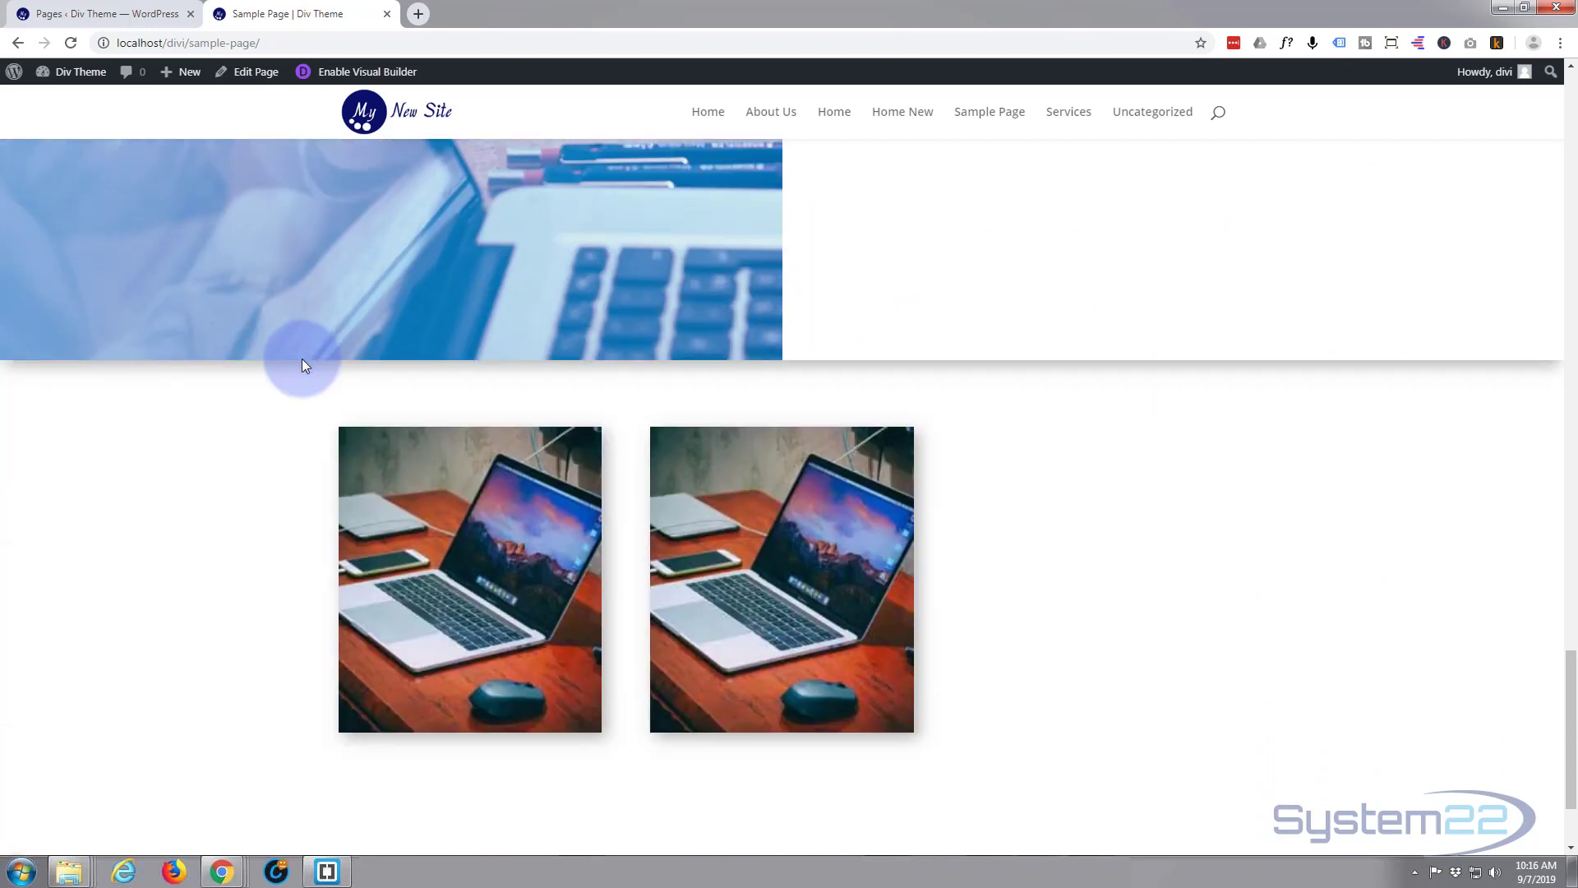